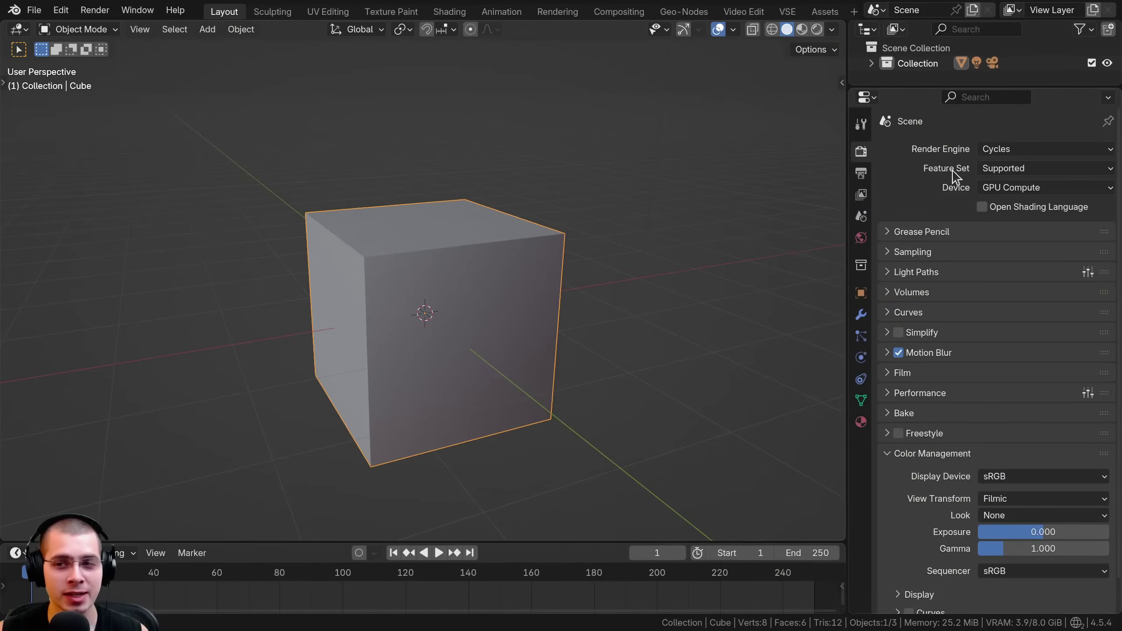
Change the Cycles Feature Set from Supported to Experimental in Render Properties.
click(992, 169)
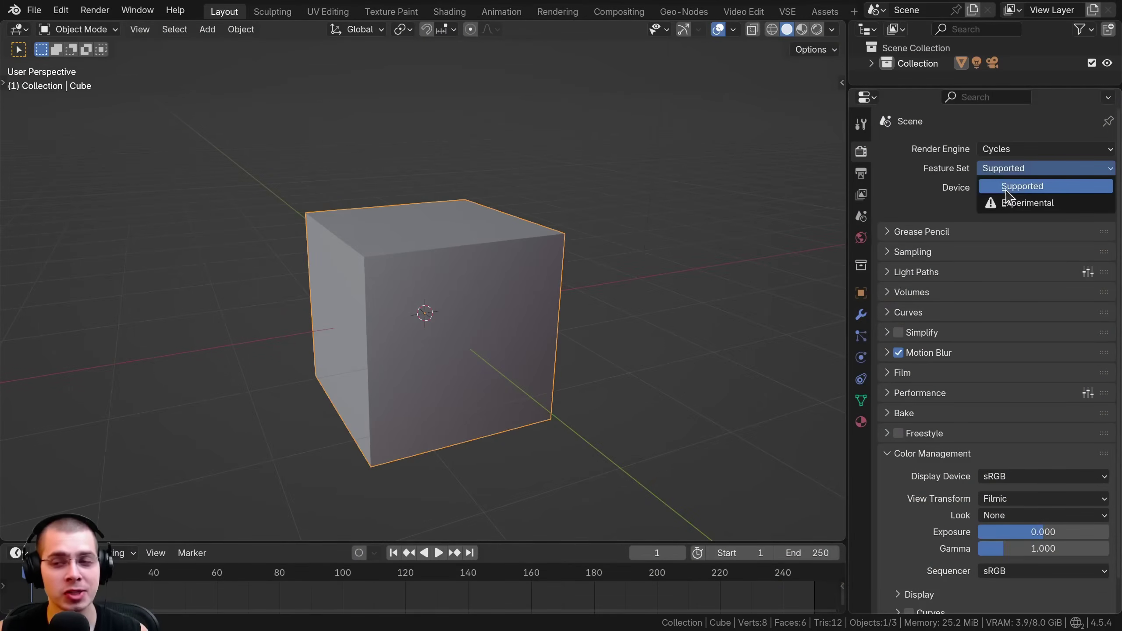
click(1014, 204)
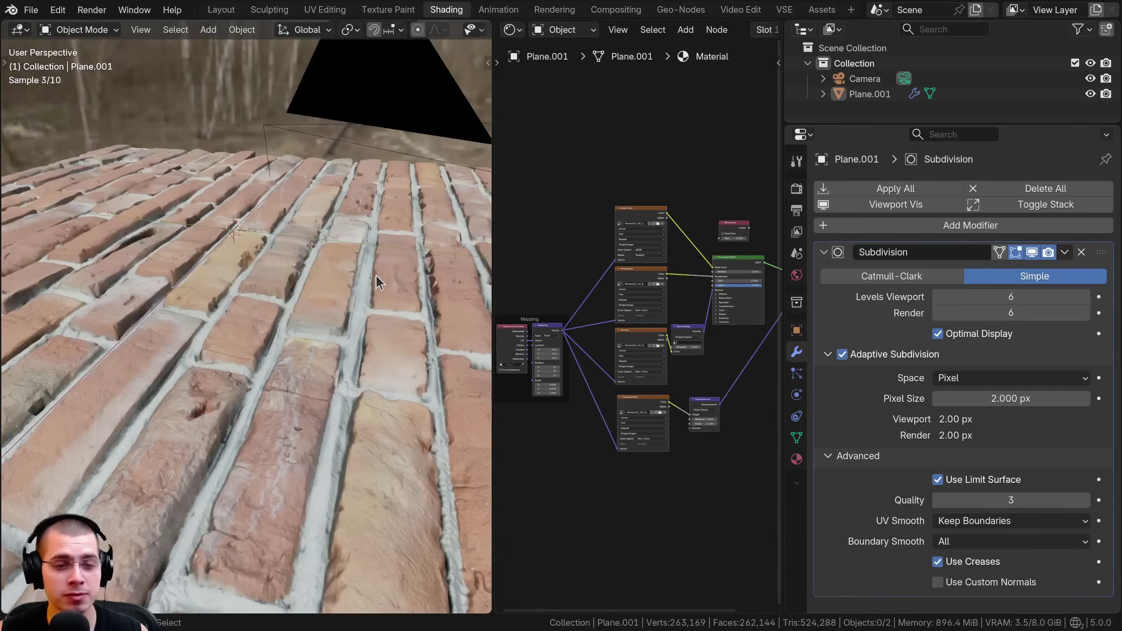
Orbit low around the rendered brick plane and zoom in on the displaced bricks.
middle_drag(375, 276, 367, 277)
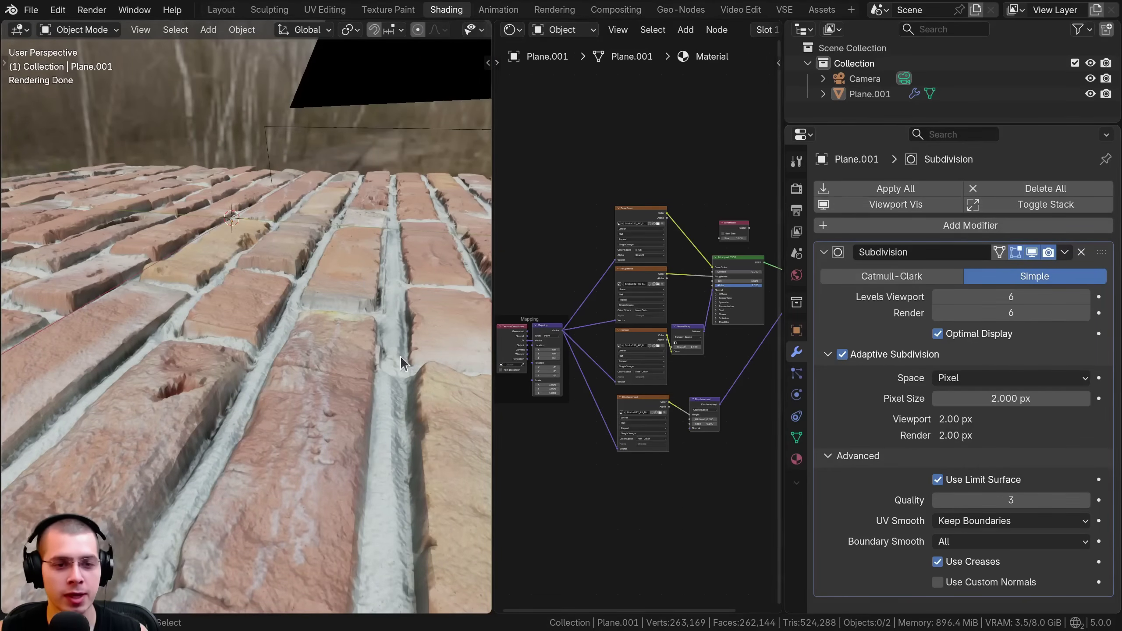
middle_drag(405, 356, 353, 365)
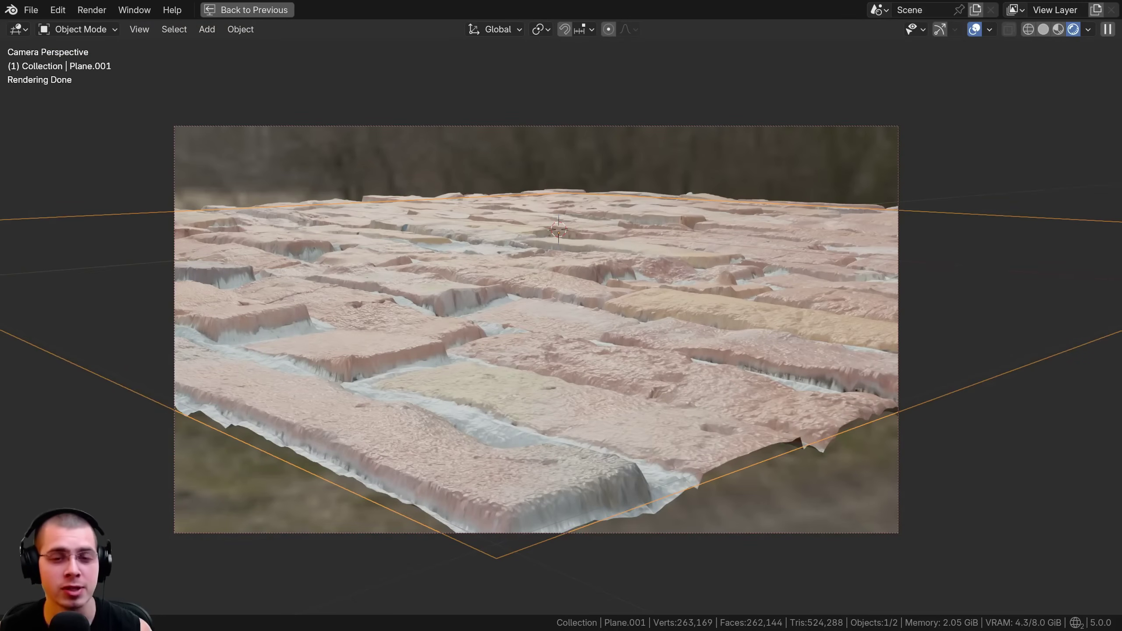
middle_drag(591, 311, 590, 159)
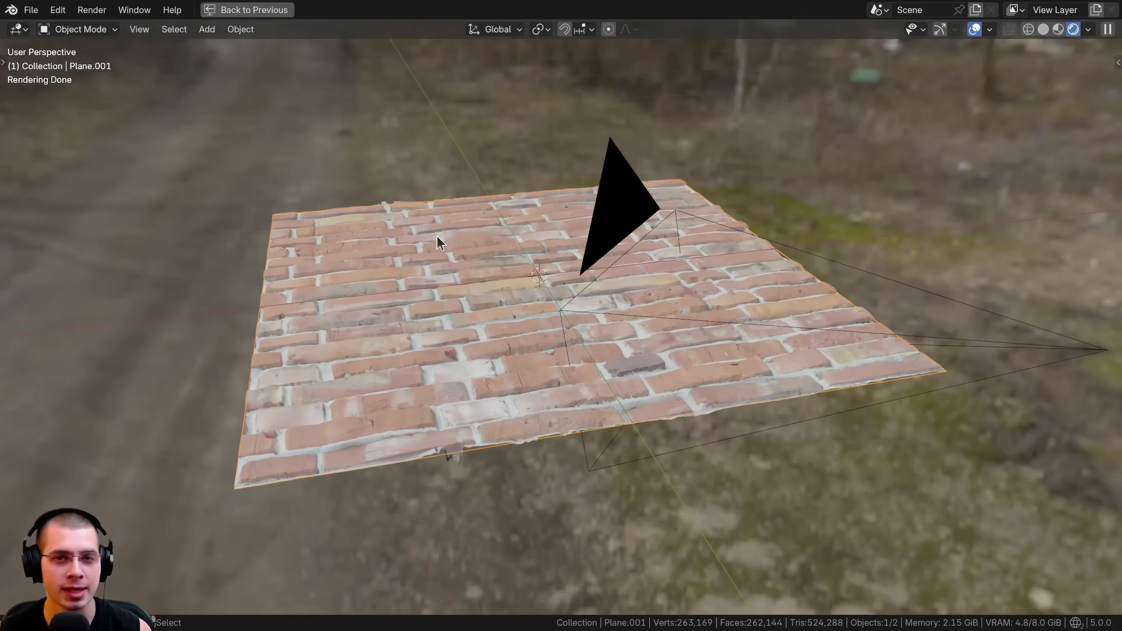
middle_drag(428, 297, 414, 98)
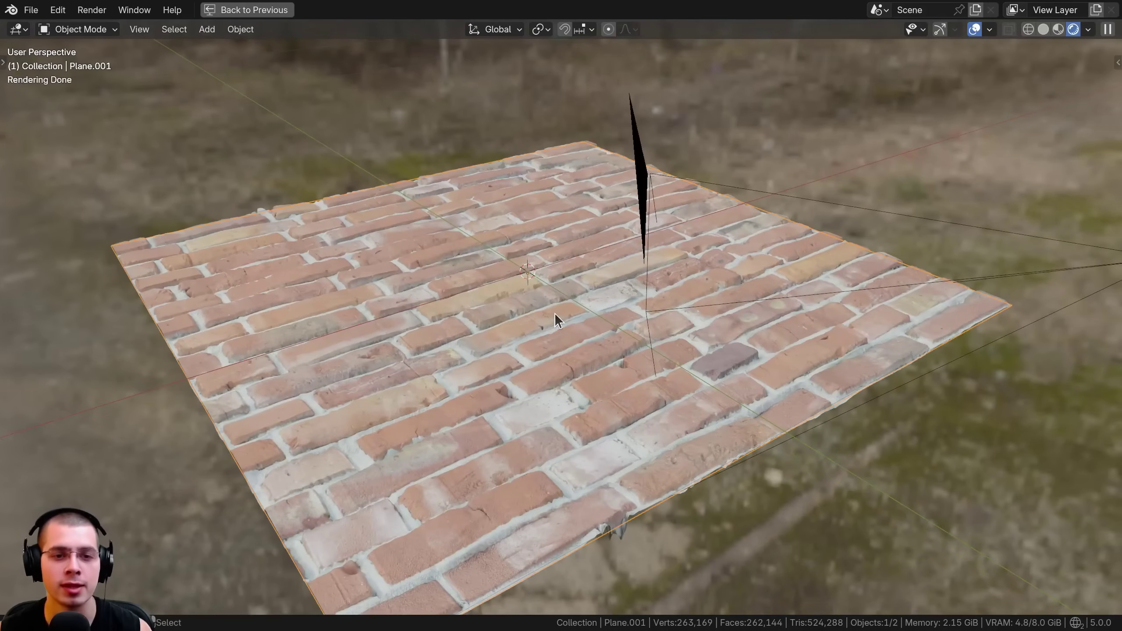
middle_drag(558, 328, 705, 267)
scroll(672, 271, up, 2)
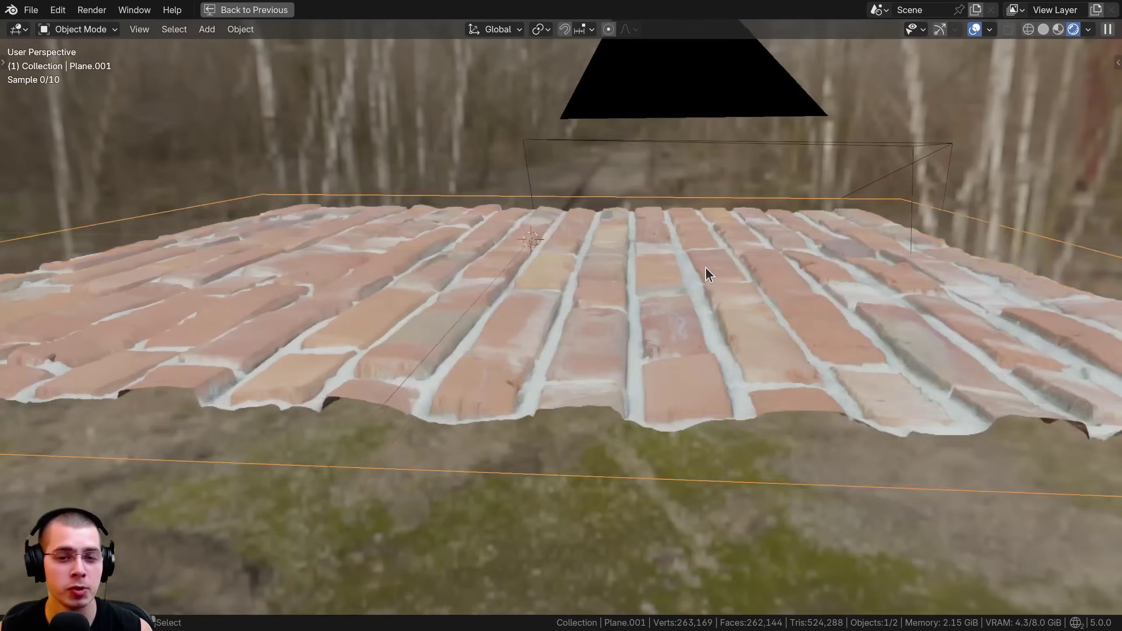
scroll(705, 266, up, 3)
Pan, tilt and zoom to frame the whole displaced brick plane in the view.
middle_drag(520, 281, 431, 302)
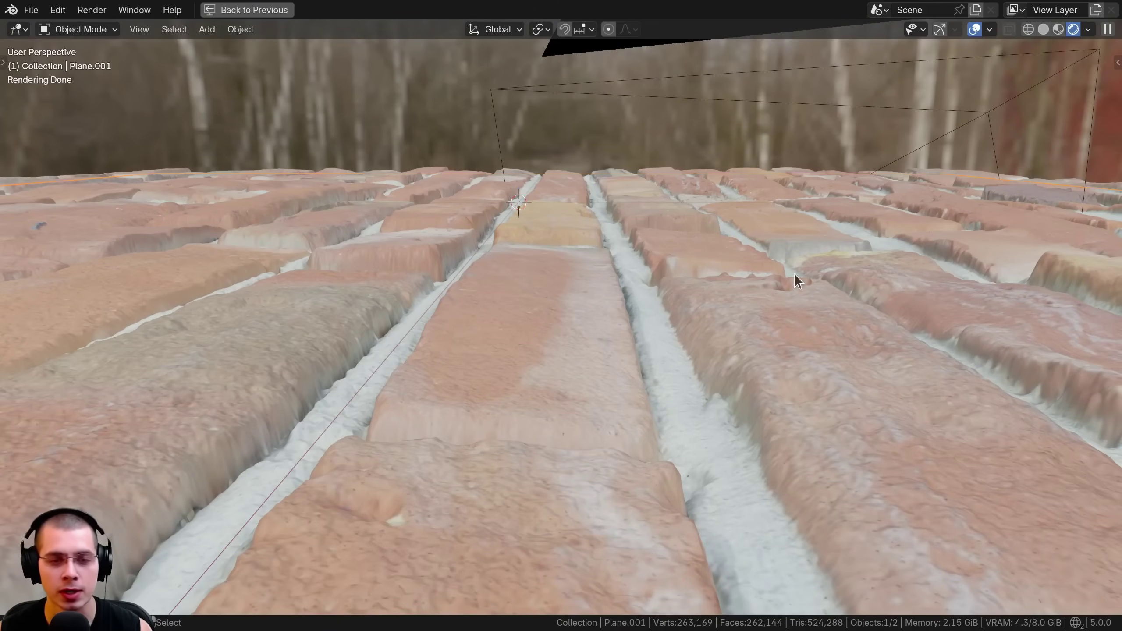
scroll(530, 304, down, 4)
middle_drag(483, 260, 458, 284)
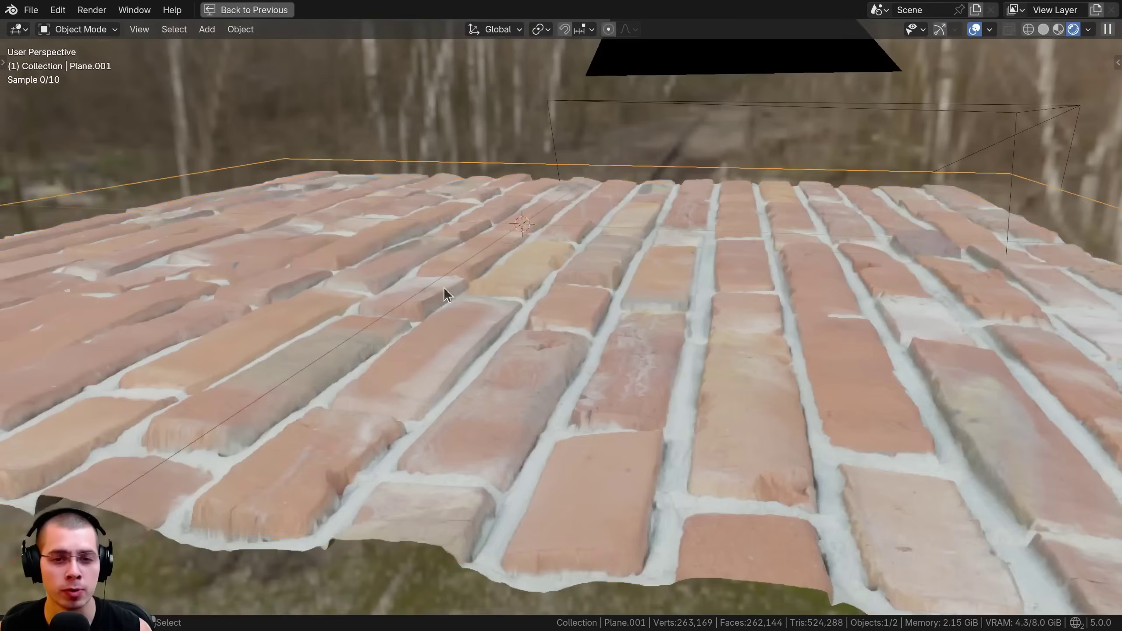
scroll(377, 295, up, 3)
scroll(445, 327, down, 4)
middle_drag(442, 327, 412, 331)
shift+middle_drag(383, 275, 482, 252)
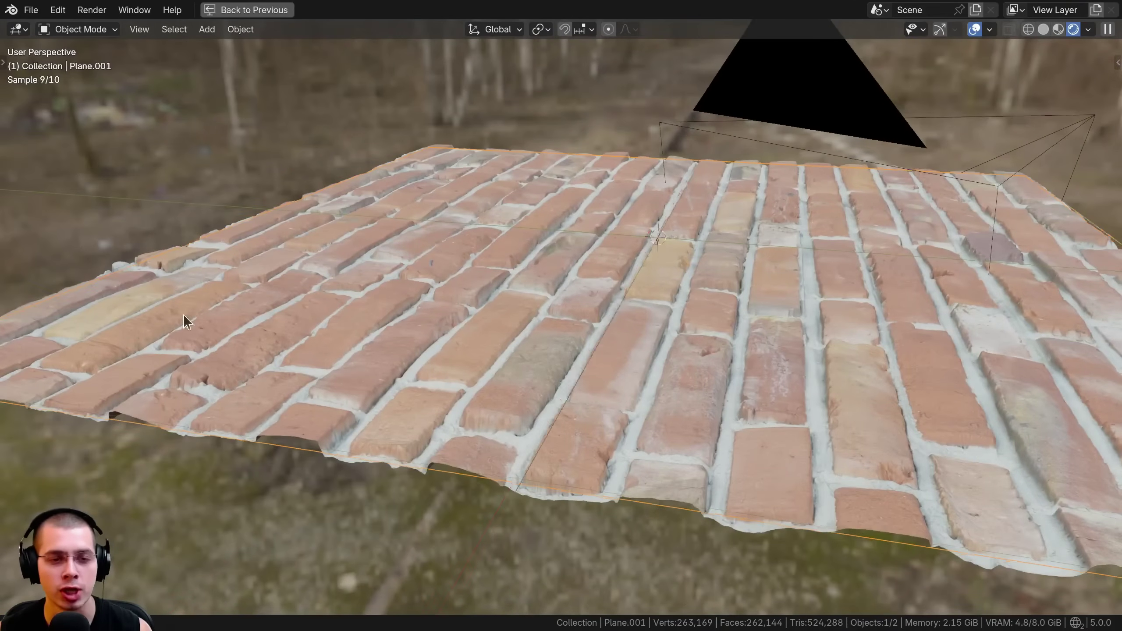
scroll(162, 324, down, 3)
shift+middle_drag(163, 323, 328, 301)
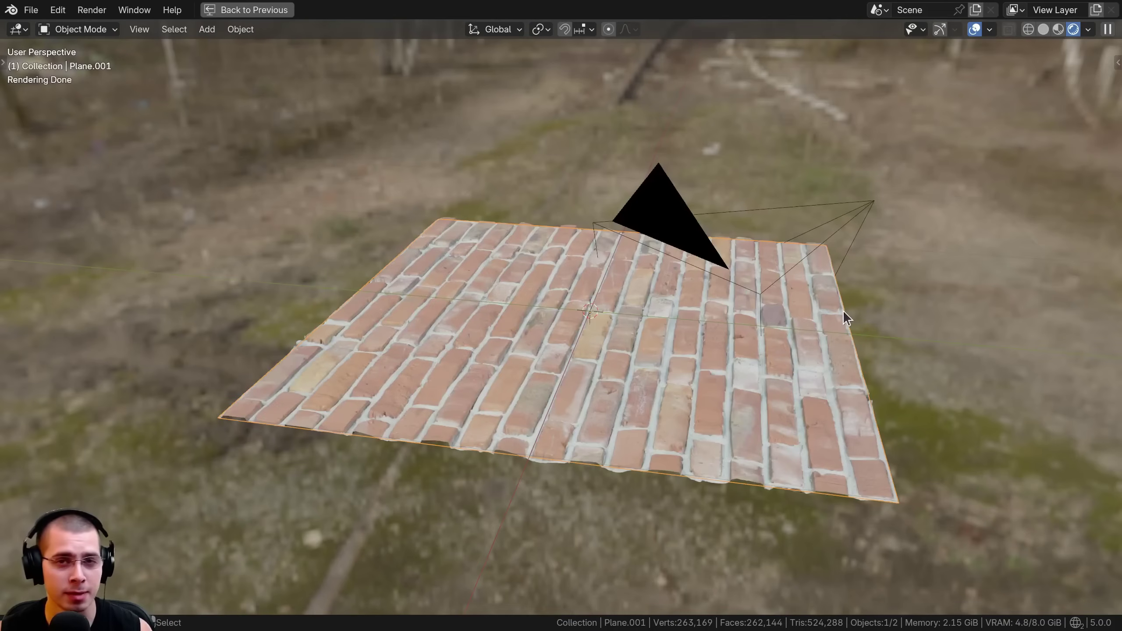
scroll(893, 282, up, 2)
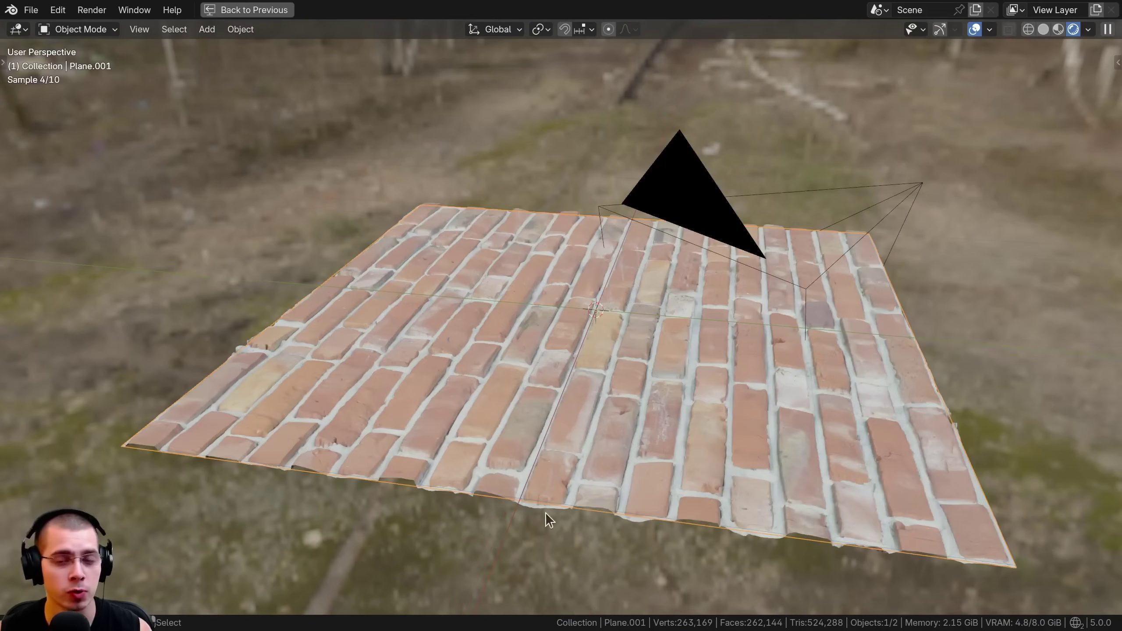
shift+middle_drag(722, 279, 649, 294)
shift+middle_drag(294, 367, 366, 339)
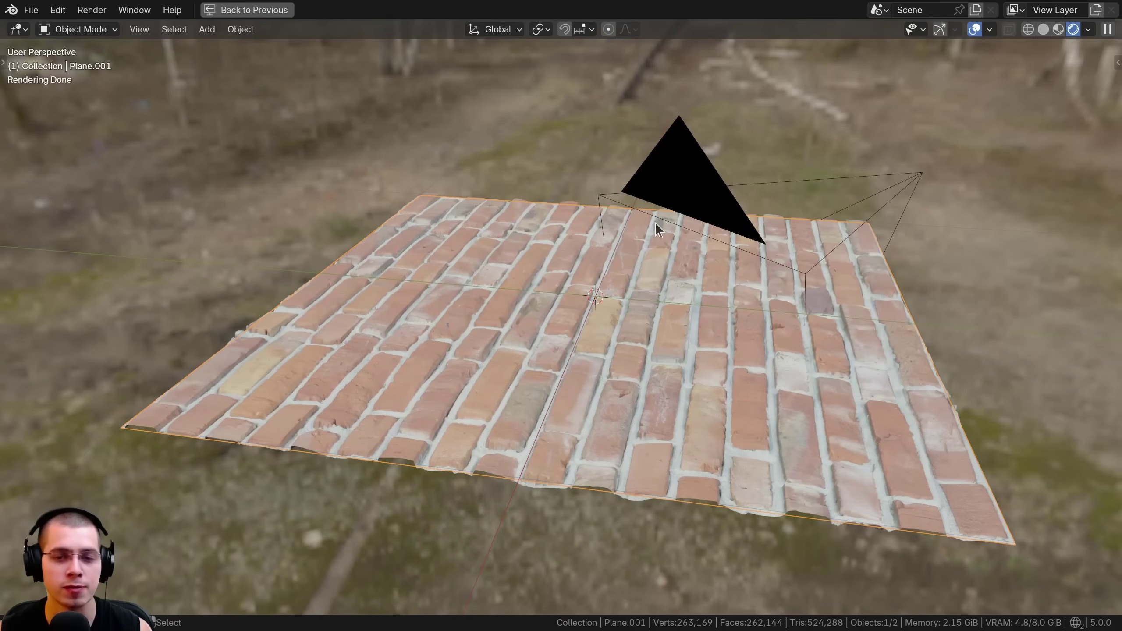
key(KP_0)
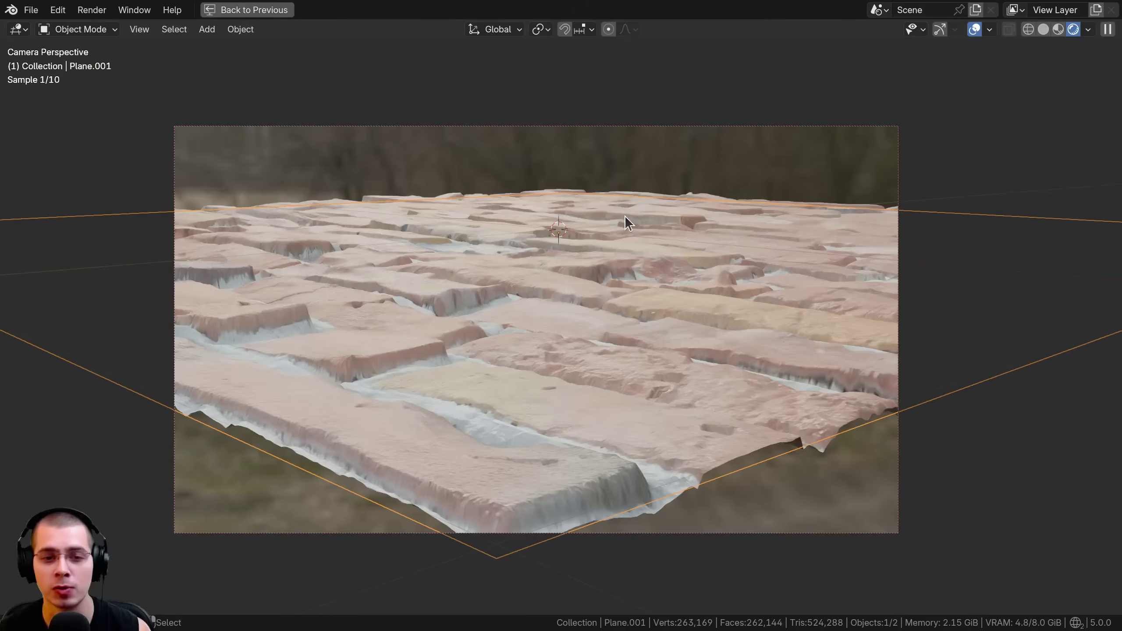
shift+middle_drag(563, 379, 535, 267)
scroll(389, 296, up, 3)
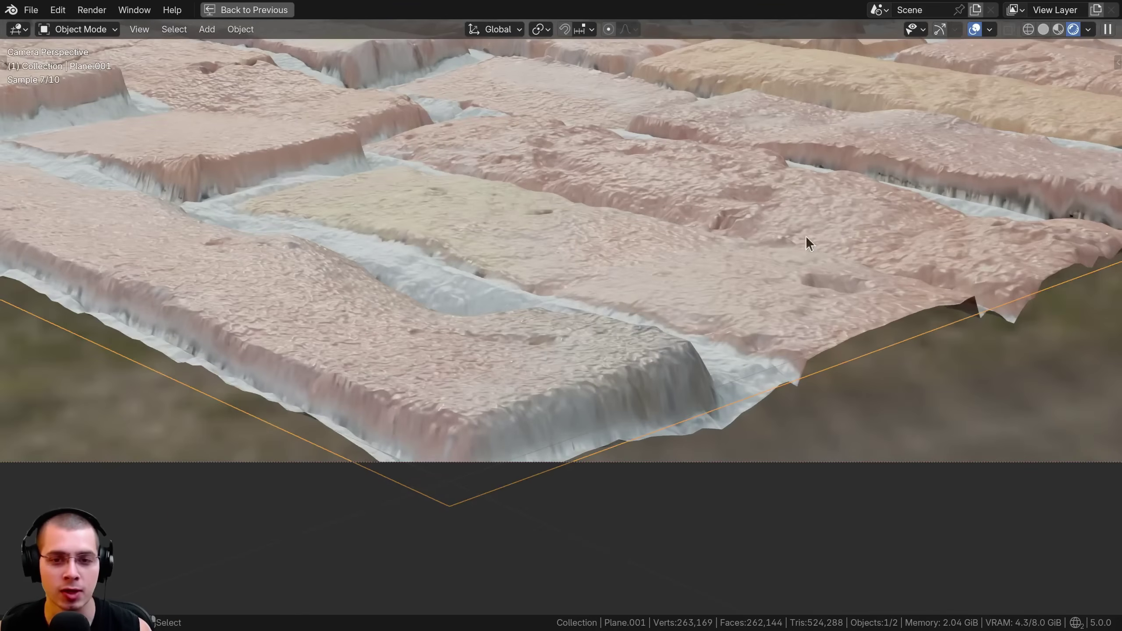
scroll(388, 255, up, 2)
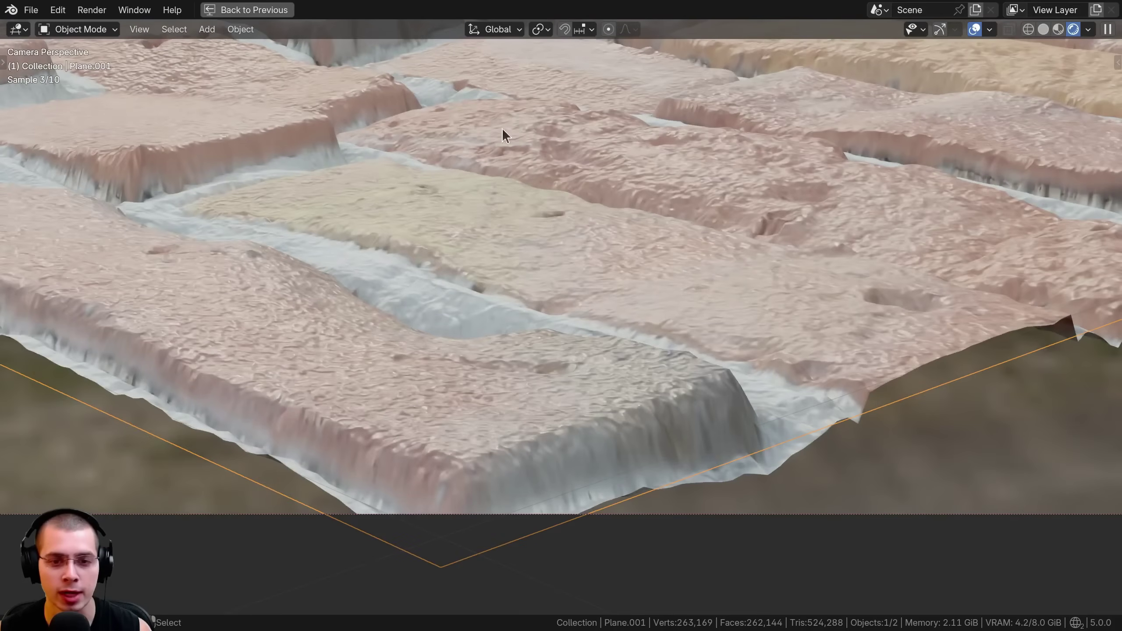
scroll(473, 333, up, 2)
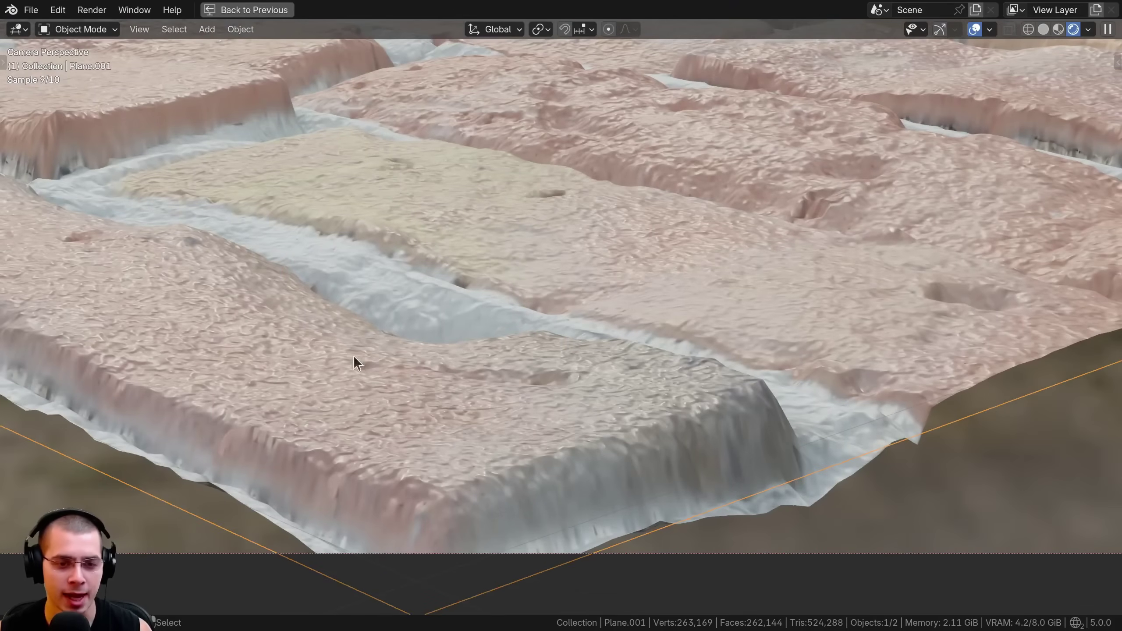
scroll(200, 383, down, 2)
scroll(511, 274, down, 4)
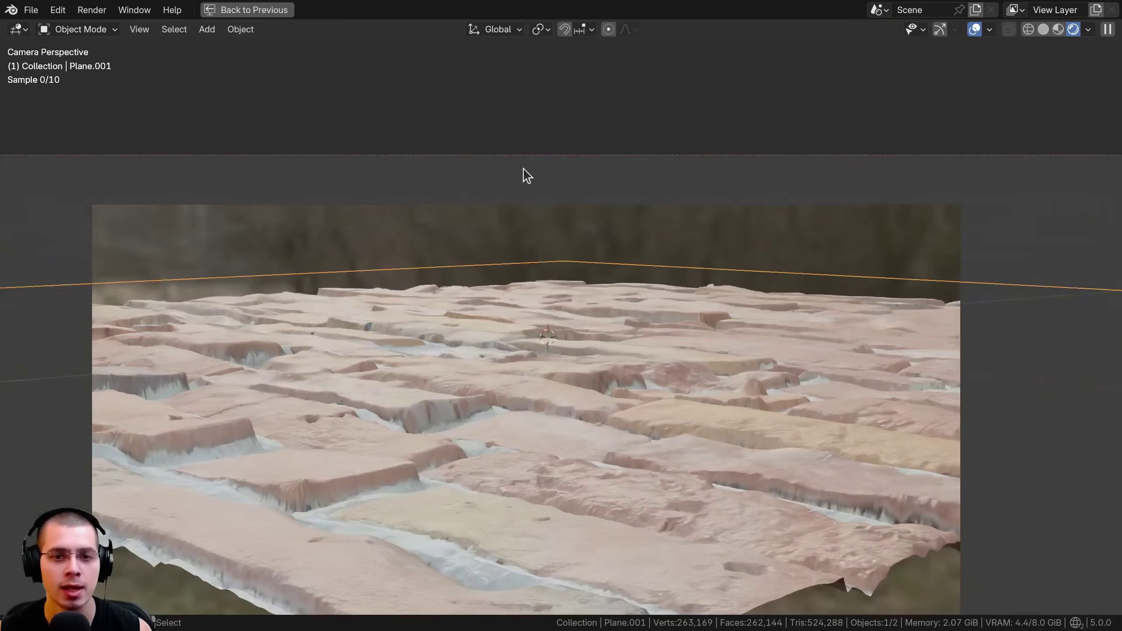
scroll(605, 334, up, 2)
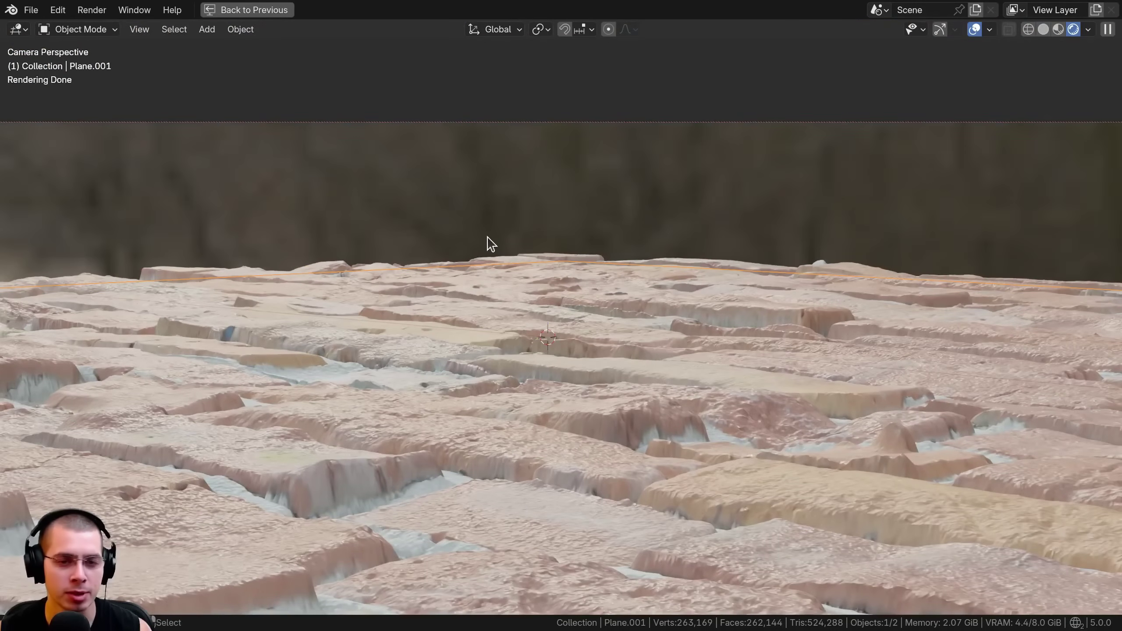
scroll(491, 245, down, 3)
middle_drag(491, 244, 581, 309)
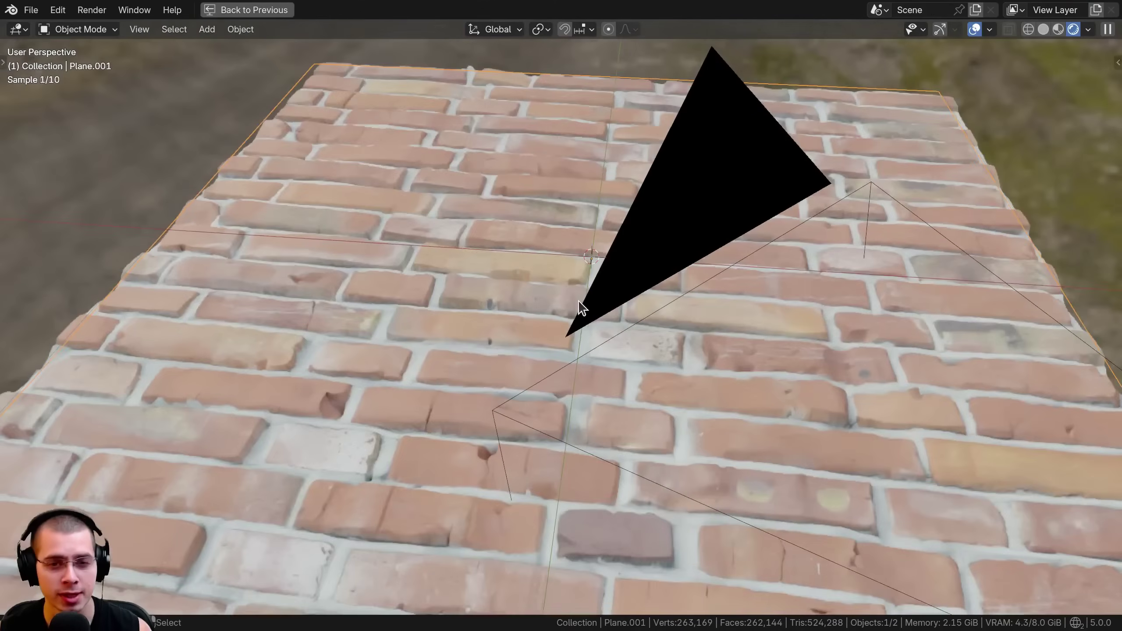
scroll(582, 308, down, 5)
middle_drag(733, 409, 773, 355)
scroll(773, 355, up, 2)
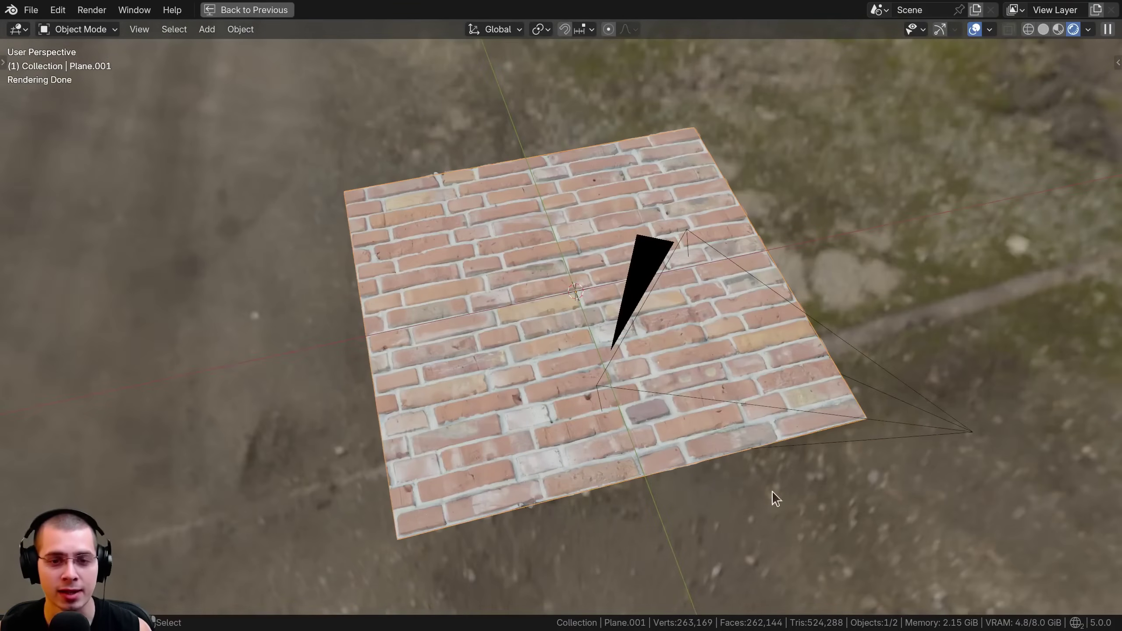
middle_drag(625, 362, 635, 146)
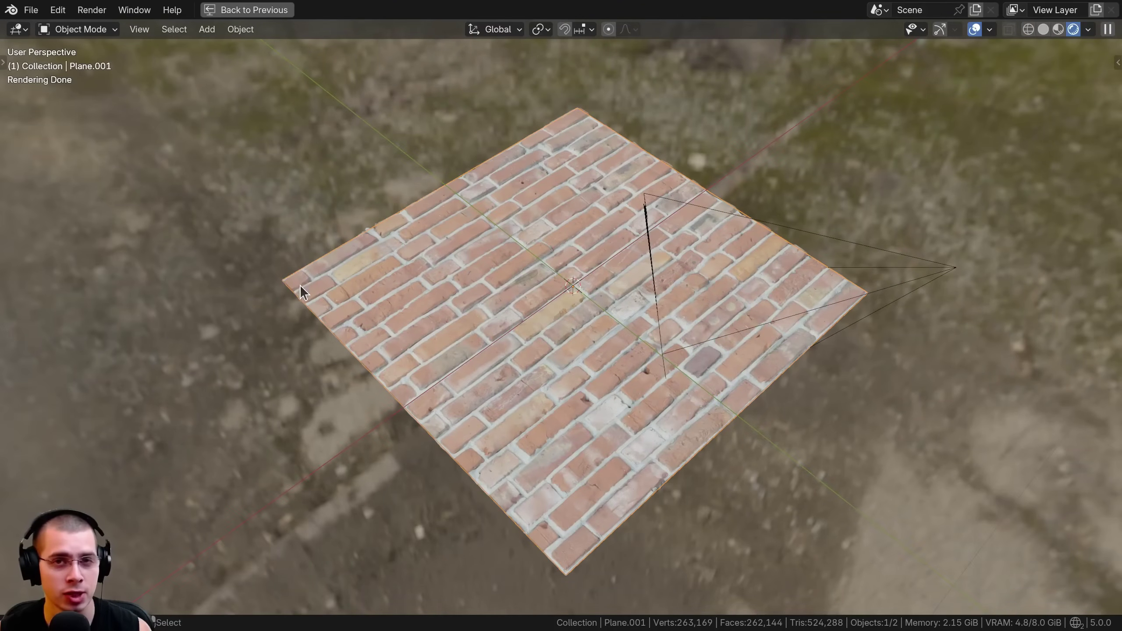
scroll(537, 419, up, 1)
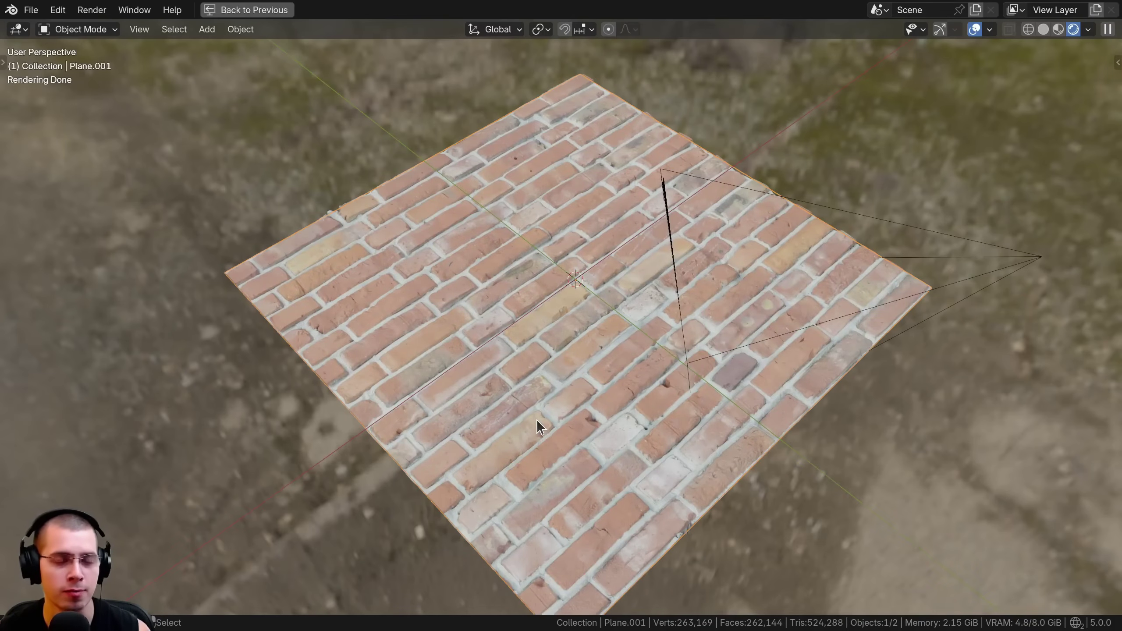
View the wireframe plane through the camera, then orbit to compare near and far mesh density.
key(KP_0)
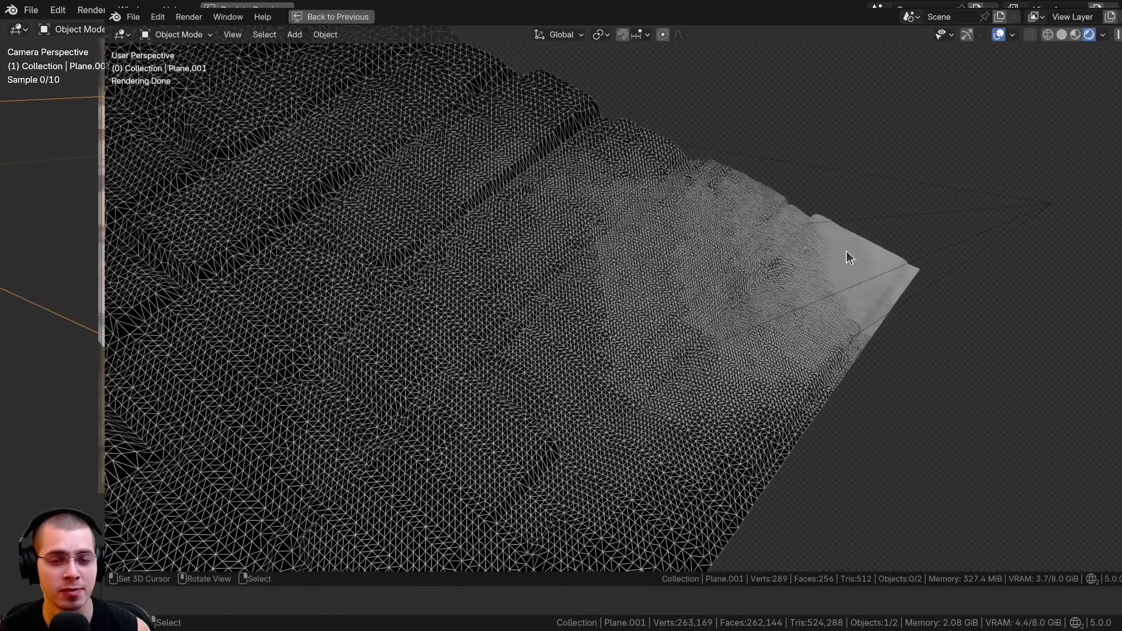
key(KP_0)
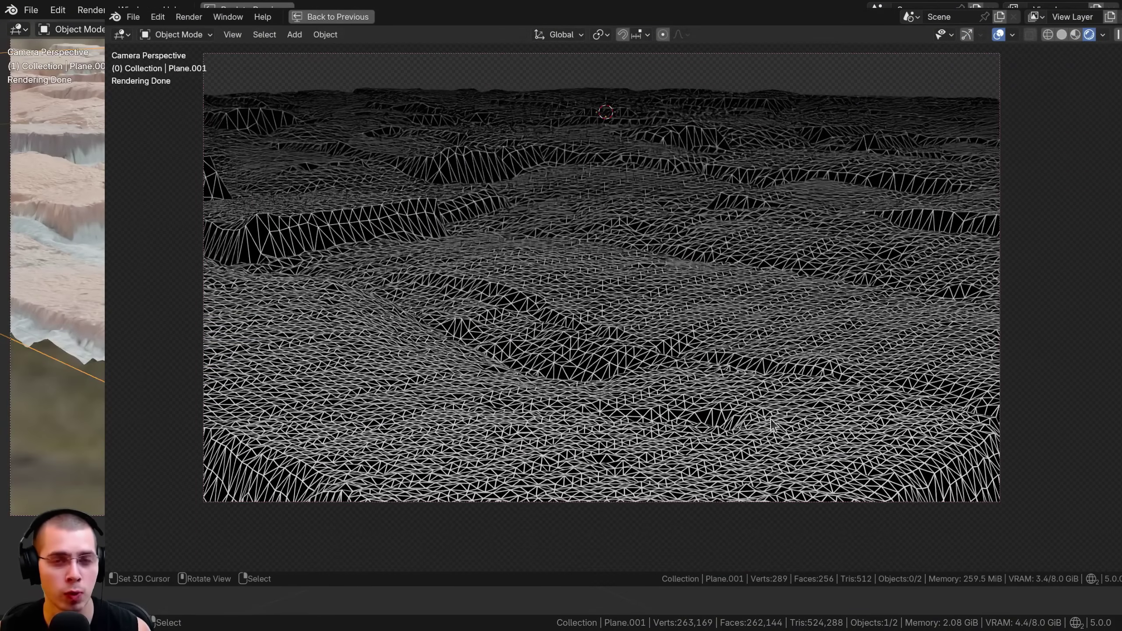
middle_drag(811, 371, 376, 138)
right_click(229, 111)
shift+middle_drag(479, 283, 640, 435)
scroll(588, 283, down, 2)
middle_drag(473, 381, 891, 457)
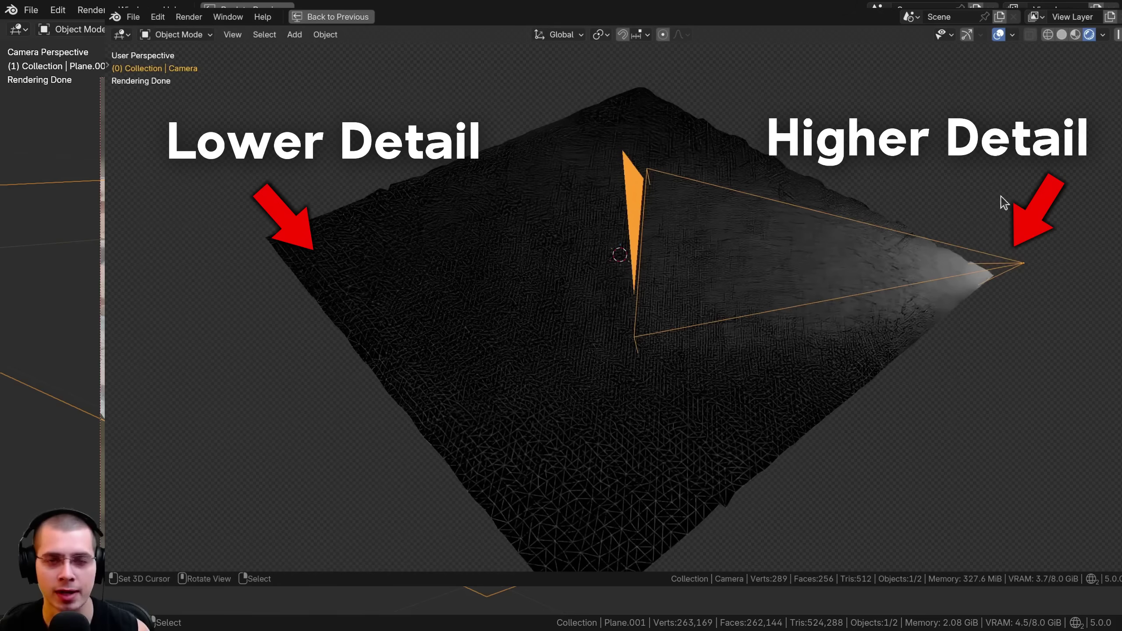
middle_drag(513, 311, 729, 261)
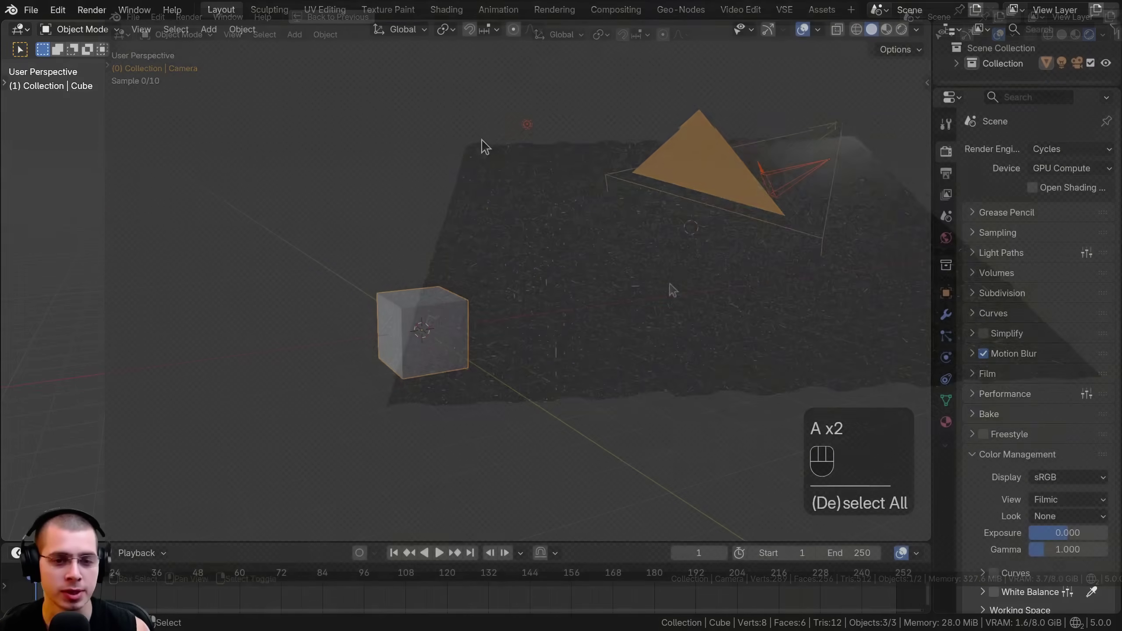
Delete all three objects in the scene and add a new plane.
key(x)
click(446, 136)
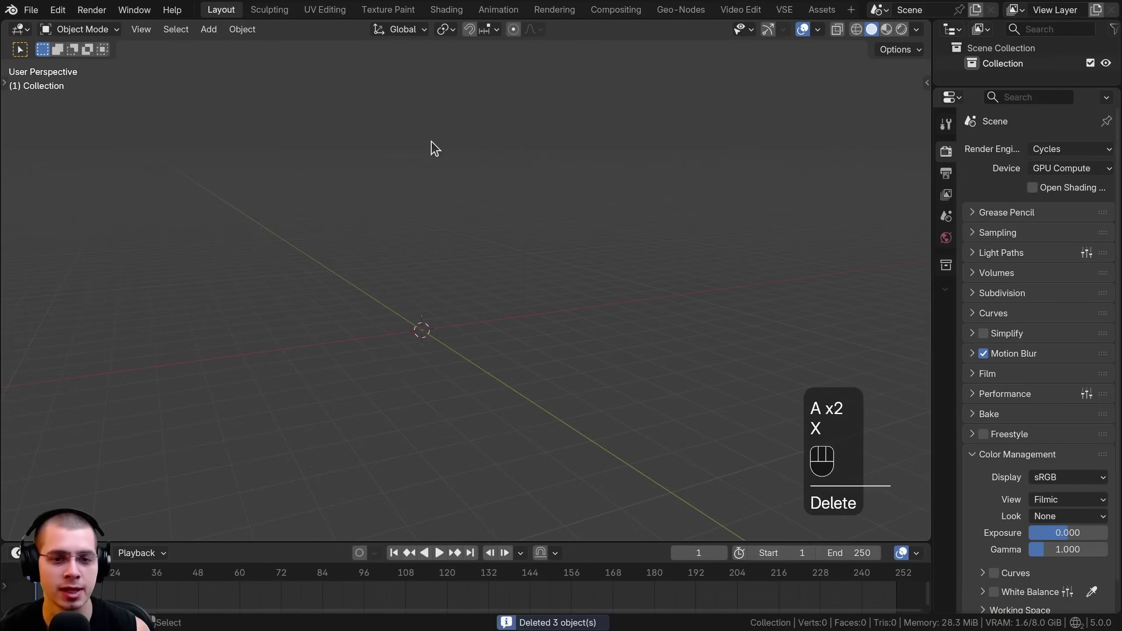
key(shift+a)
mouse_move(416, 159)
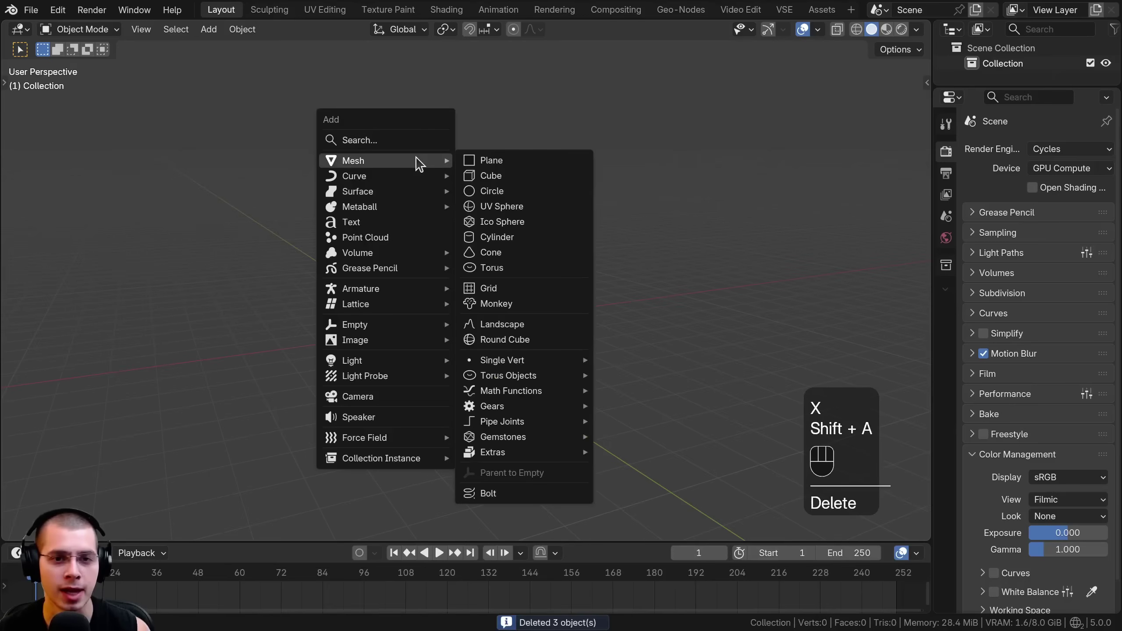
click(486, 160)
scroll(473, 368, up, 5)
Add a camera aligned to the view, move it along Z, and keep Cycles as the render engine.
key(shift+a)
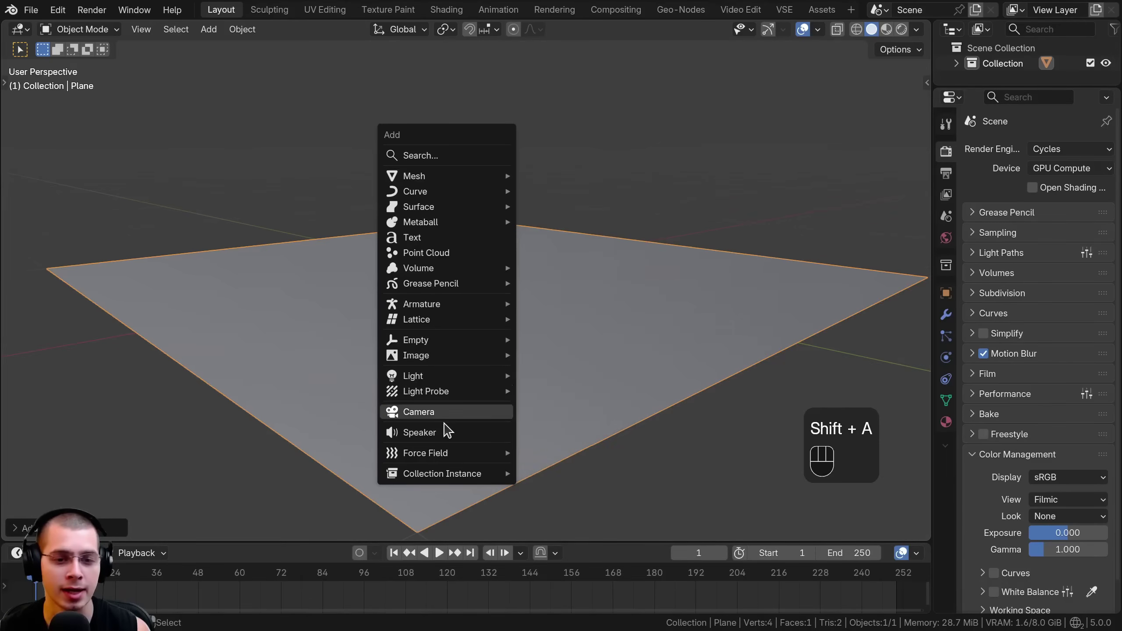
click(438, 412)
key(ctrl+alt+KP_0)
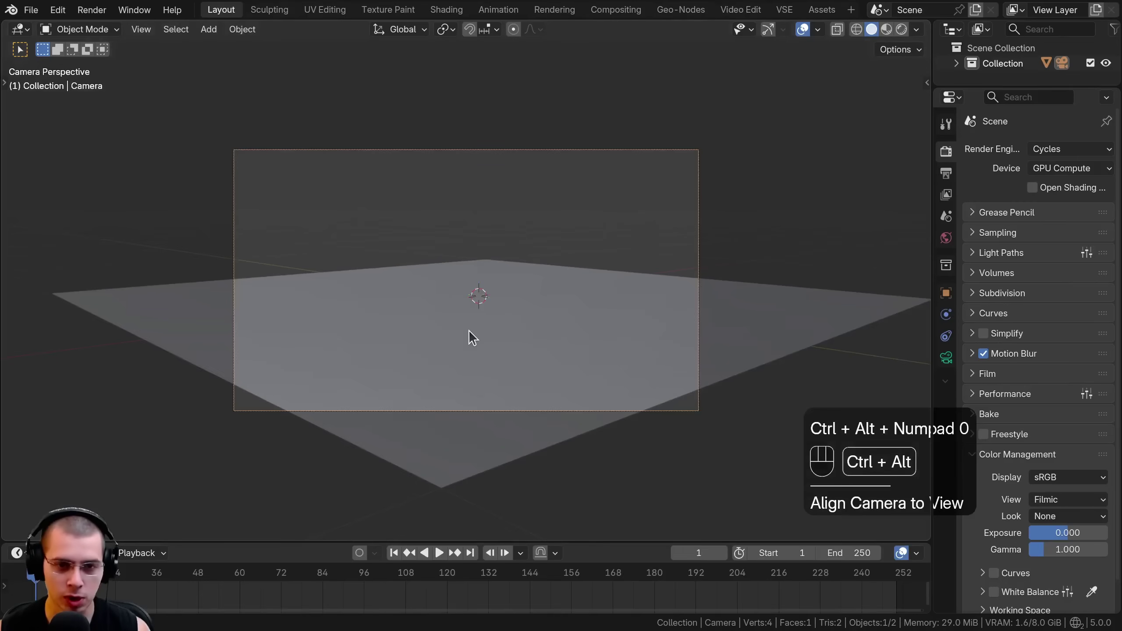
key(g)
key(z)
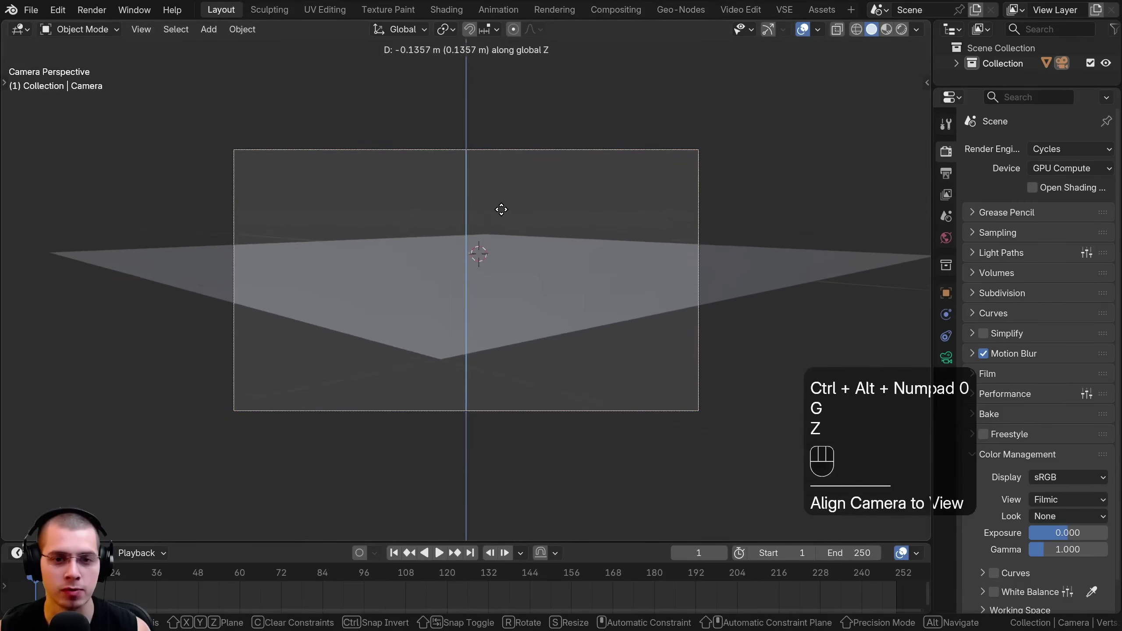
click(501, 210)
key(r)
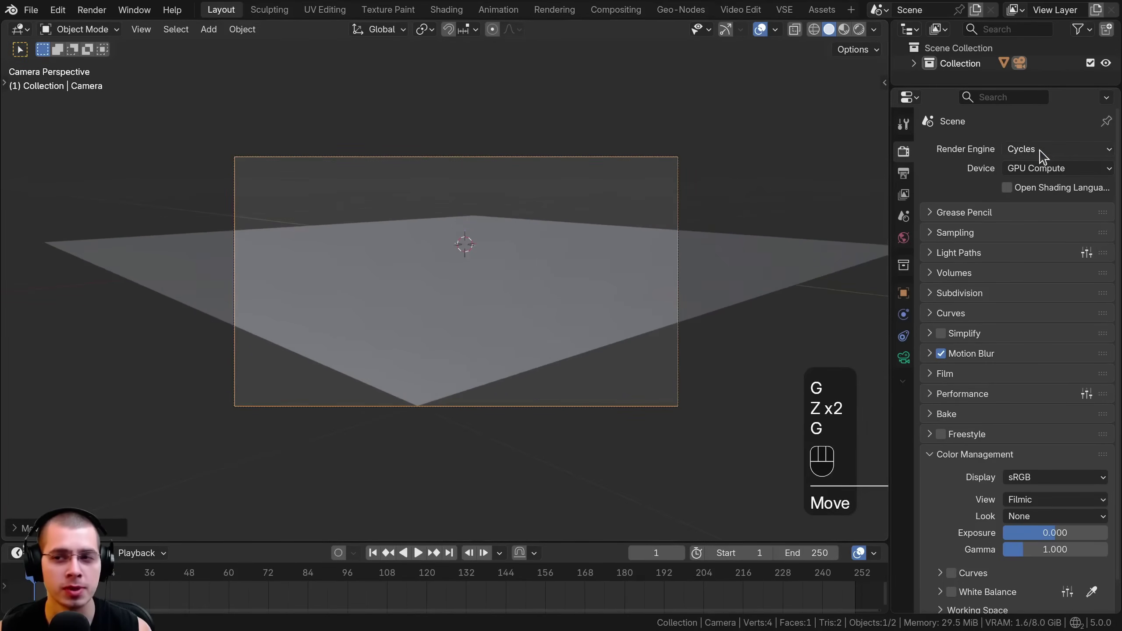
click(1038, 151)
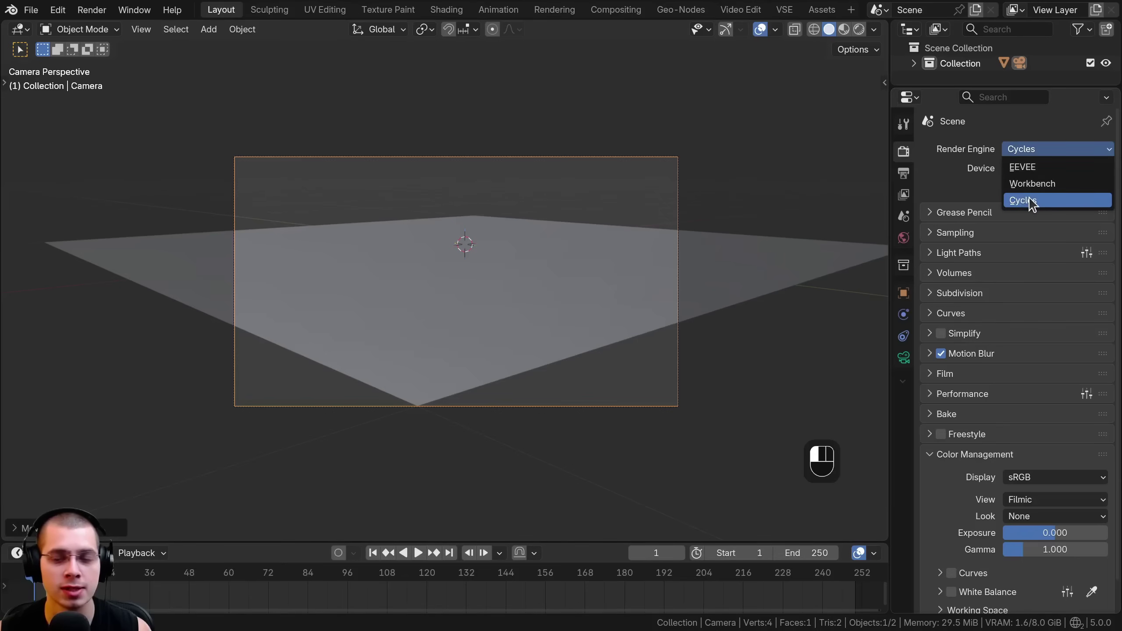
click(571, 251)
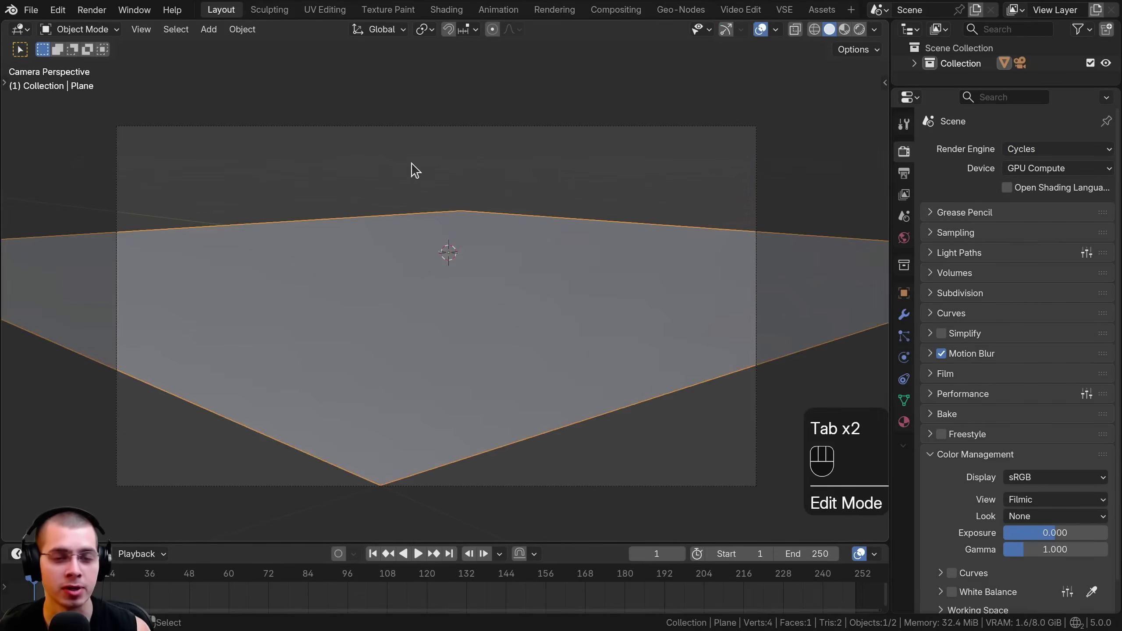
Subdivide the plane three times in Edit Mode into a 64-face grid.
key(Tab)
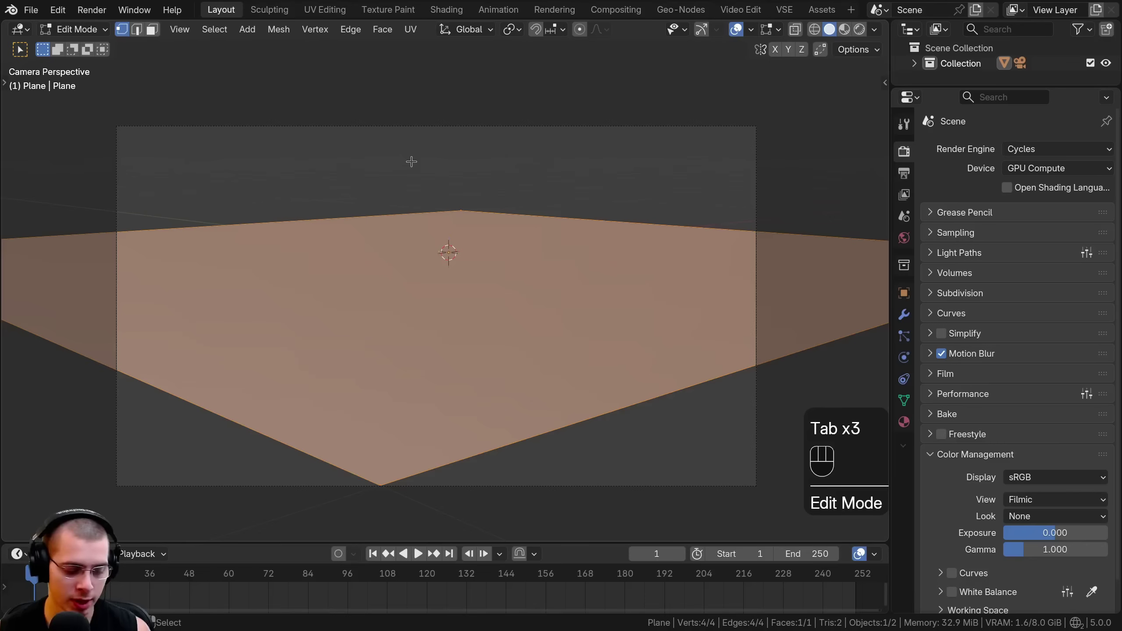
key(ctrl+e)
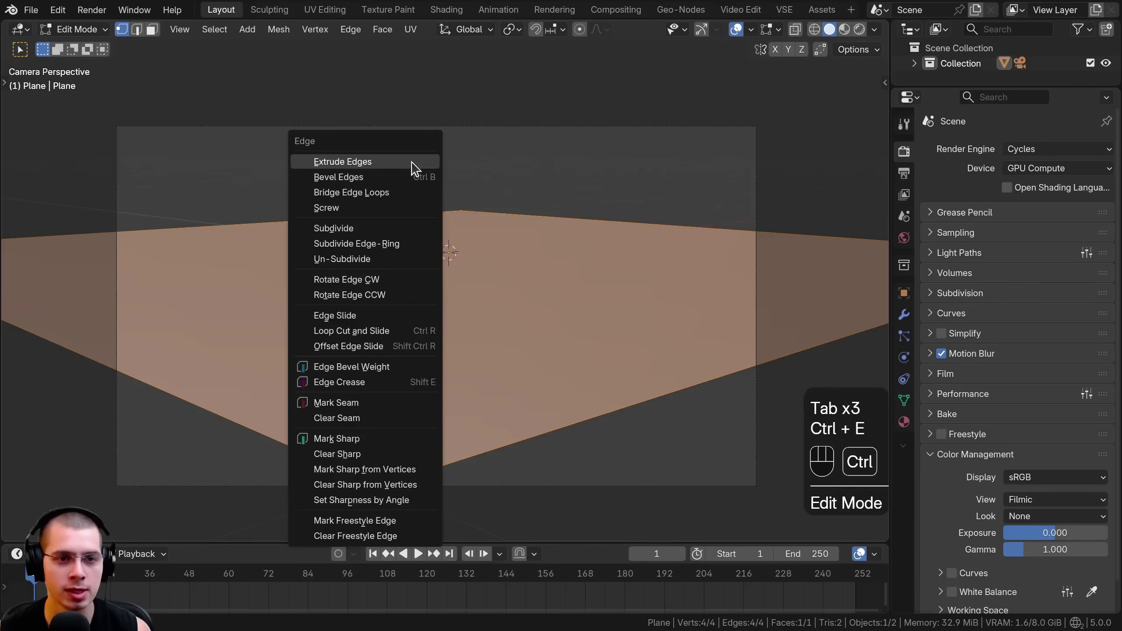
click(349, 229)
key(ctrl+e)
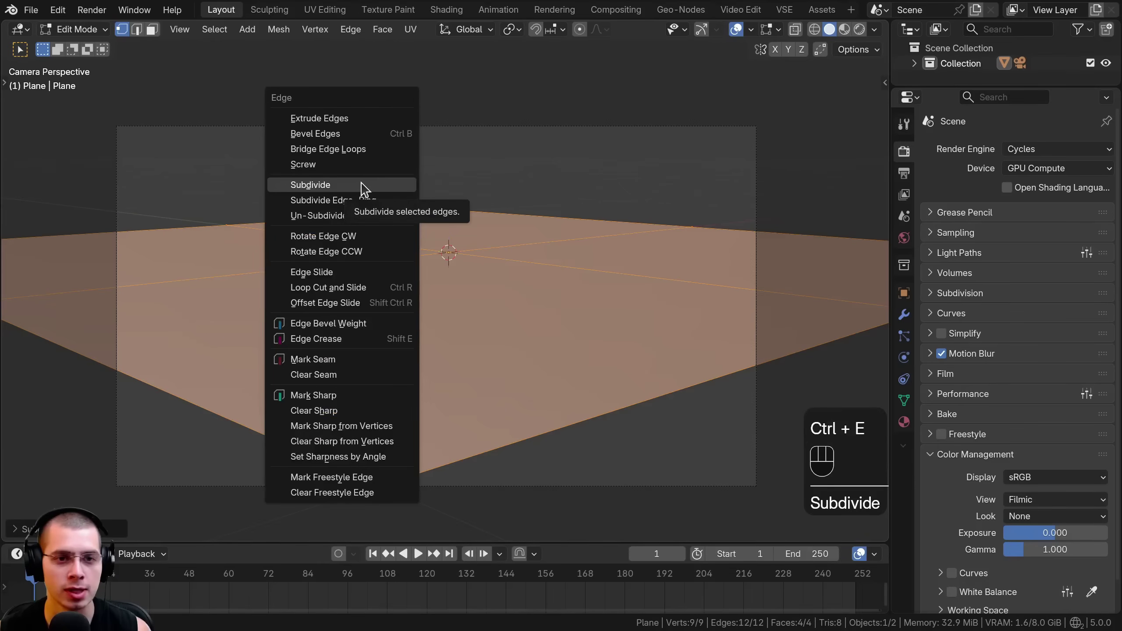
click(371, 184)
key(ctrl+e)
click(375, 183)
middle_drag(374, 182, 381, 418)
middle_drag(389, 265, 567, 219)
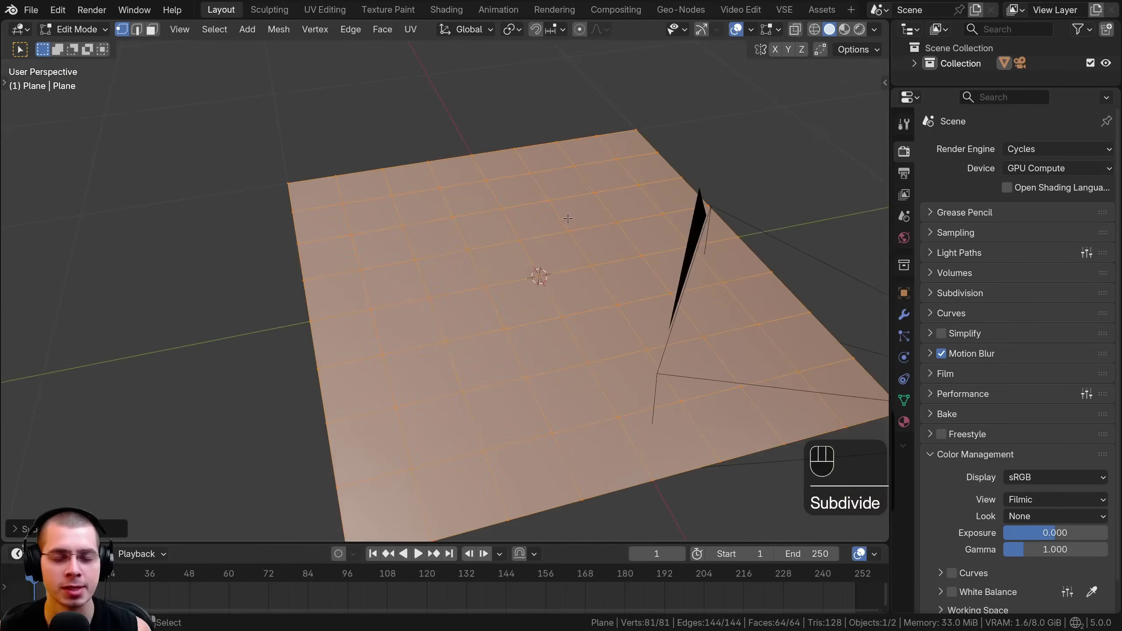
shift+middle_drag(451, 185, 518, 125)
scroll(340, 211, up, 1)
Back in Object Mode, give the plane a Subdivision Surface modifier set to Simple.
key(Tab)
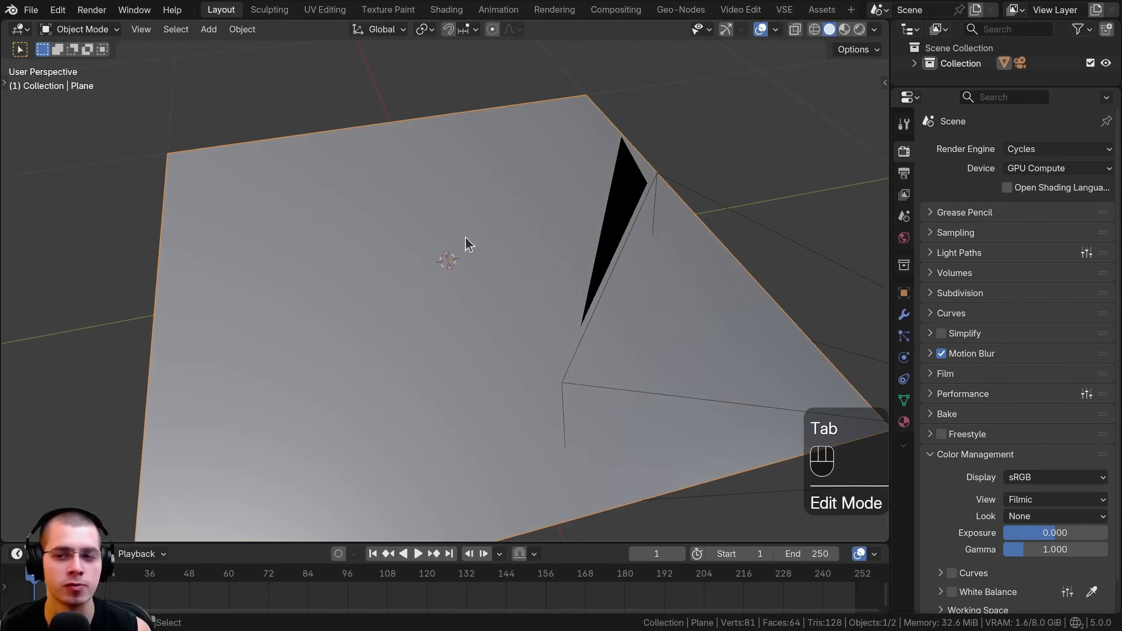
click(905, 315)
drag(890, 309, 811, 307)
click(904, 149)
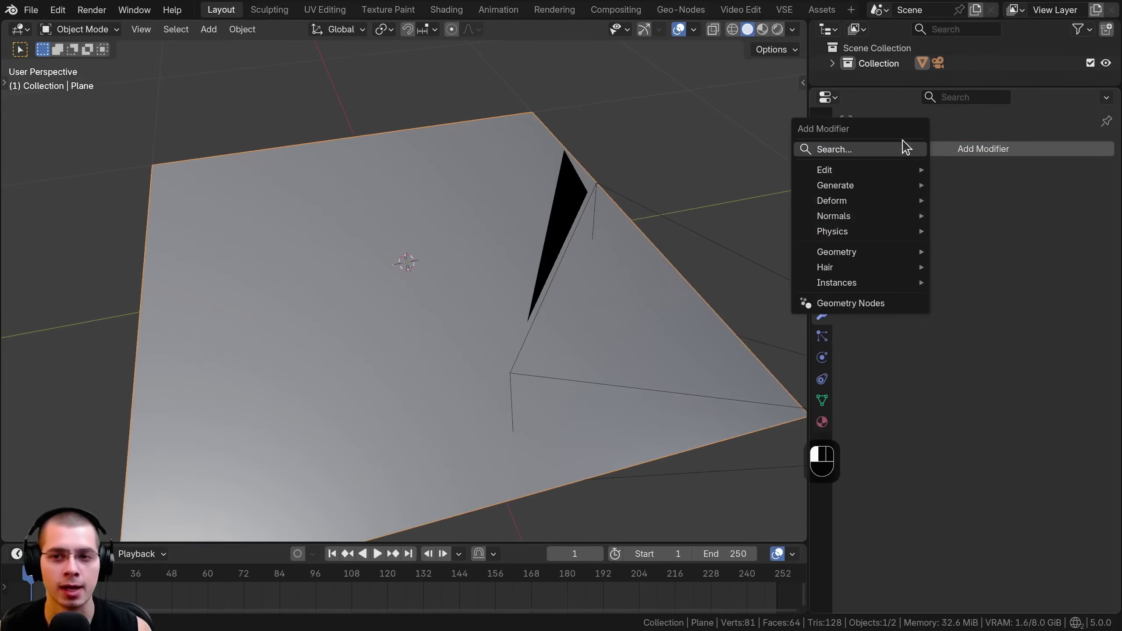
text(sub)
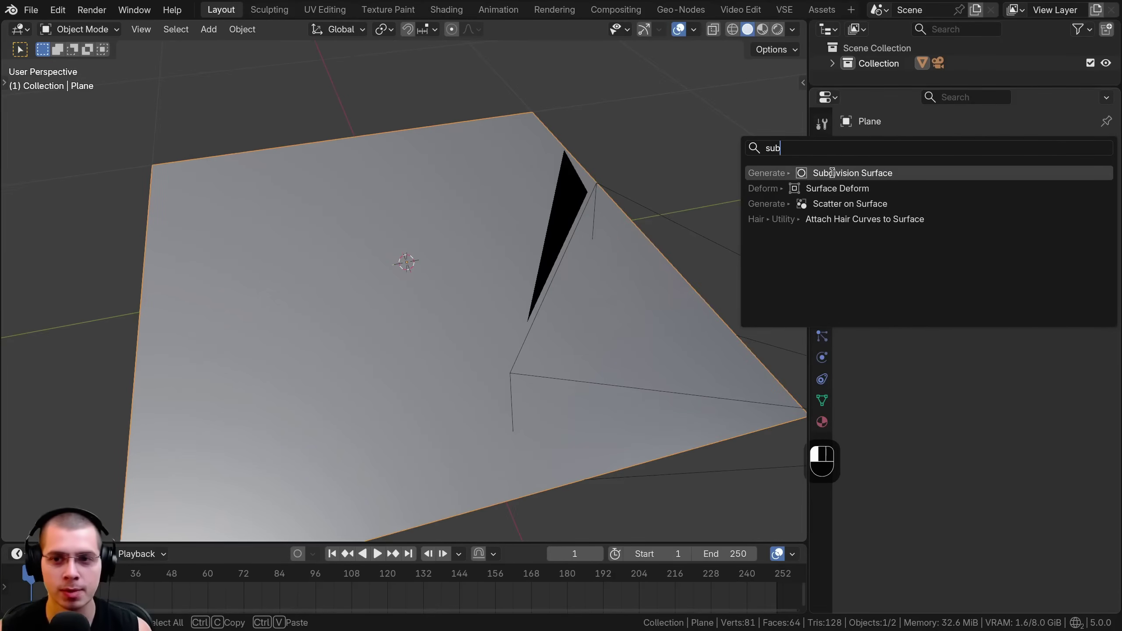
click(832, 172)
middle_drag(405, 271, 438, 271)
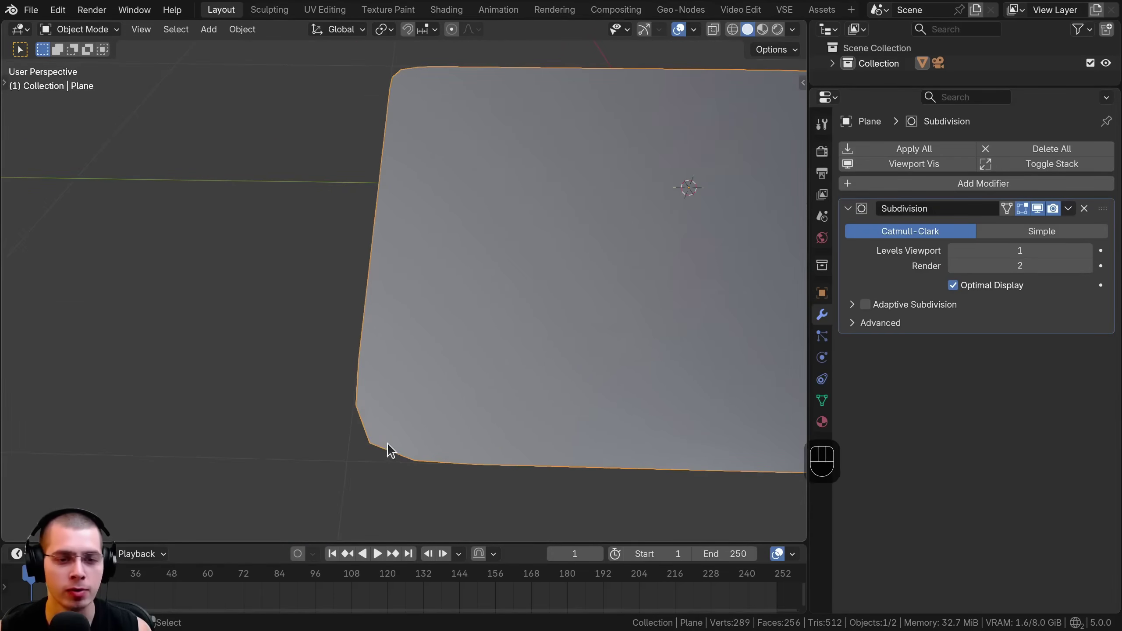
middle_drag(388, 451, 360, 356)
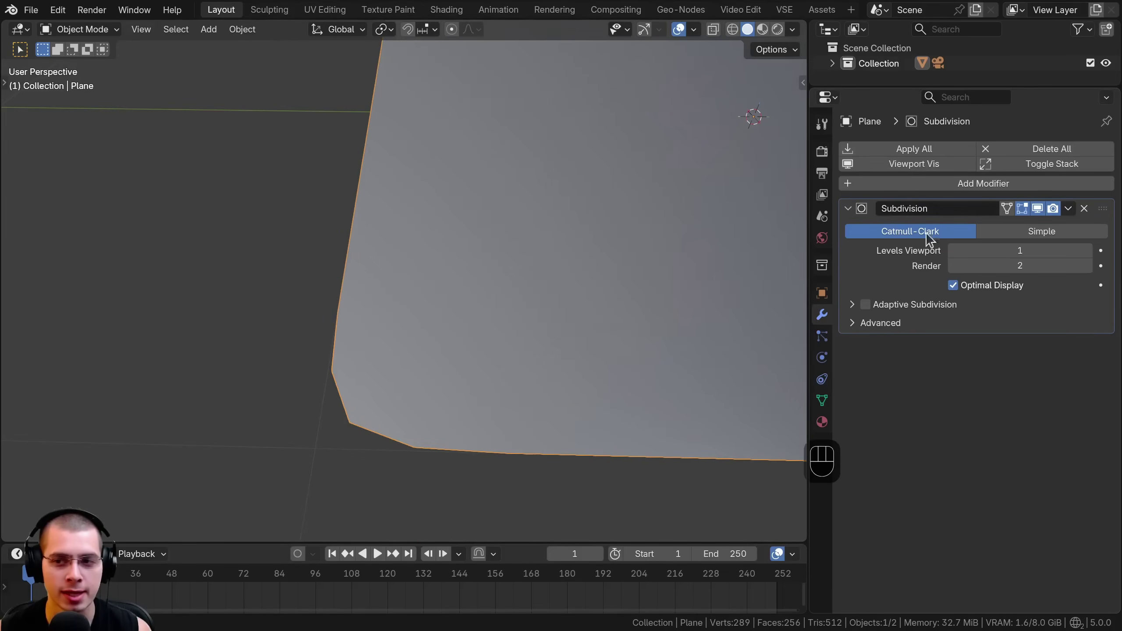
click(1001, 236)
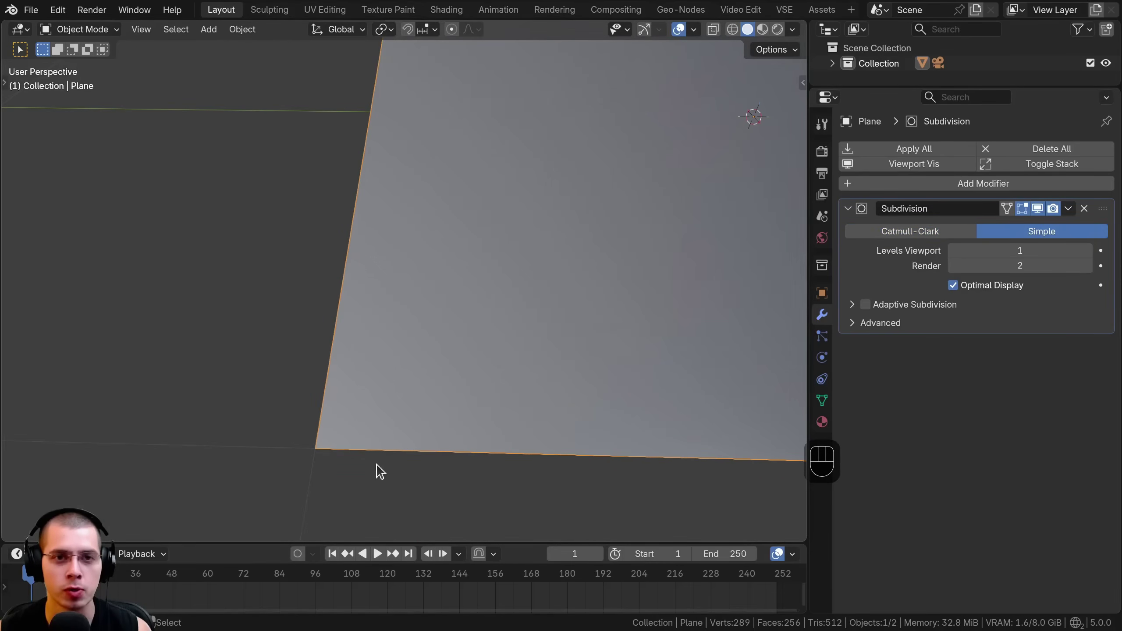
In the Shading workspace, view through the camera with Rendered viewport shading.
click(447, 9)
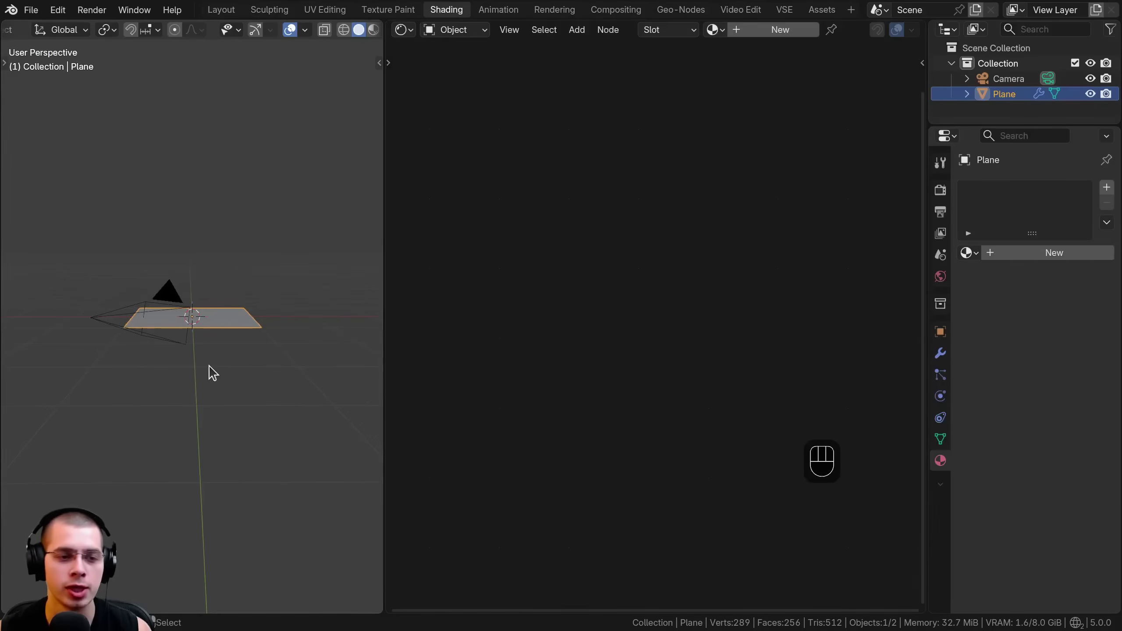
key(KP_0)
scroll(212, 389, up, 1)
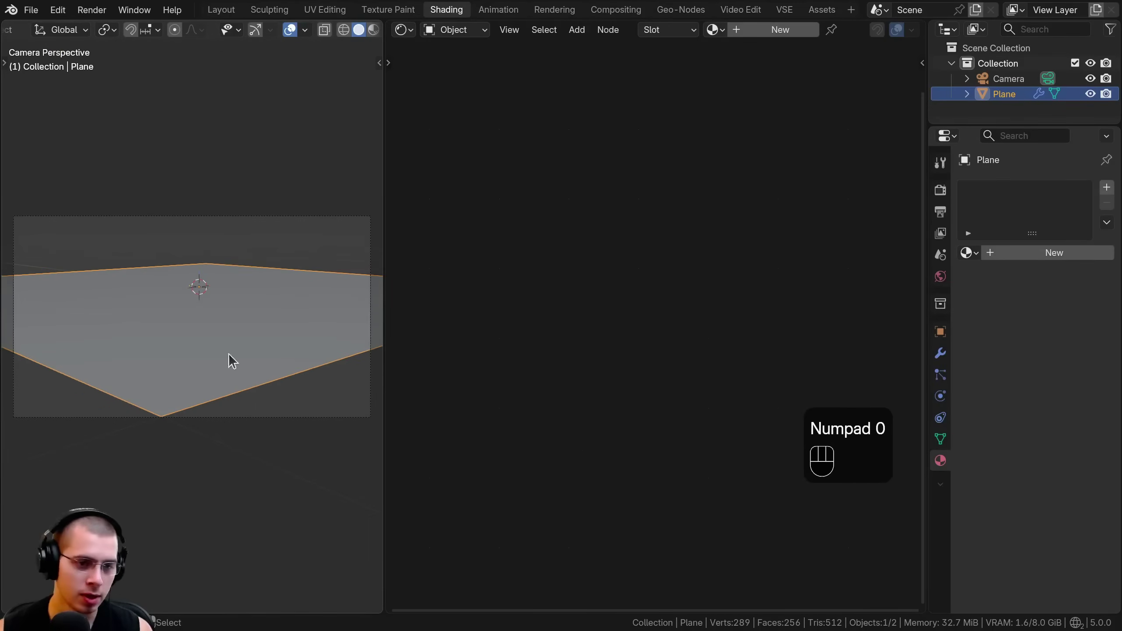
key(z)
click(239, 155)
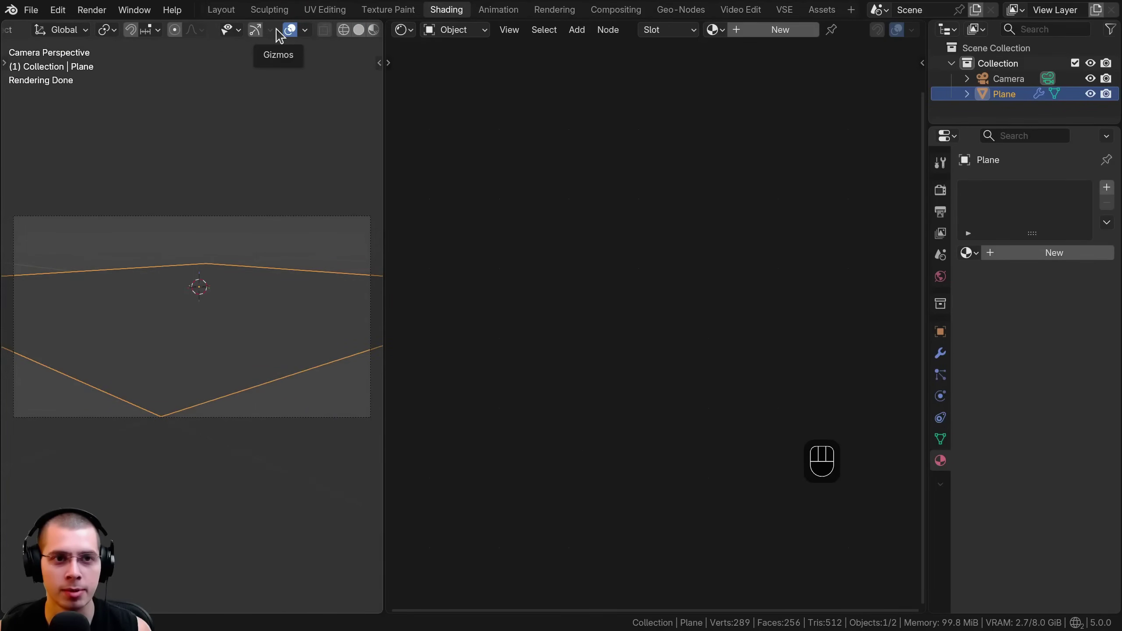
scroll(279, 33, down, 3)
Turn off Scene Lights and Scene World to preview with the built-in HDRI, then select the plane.
click(351, 31)
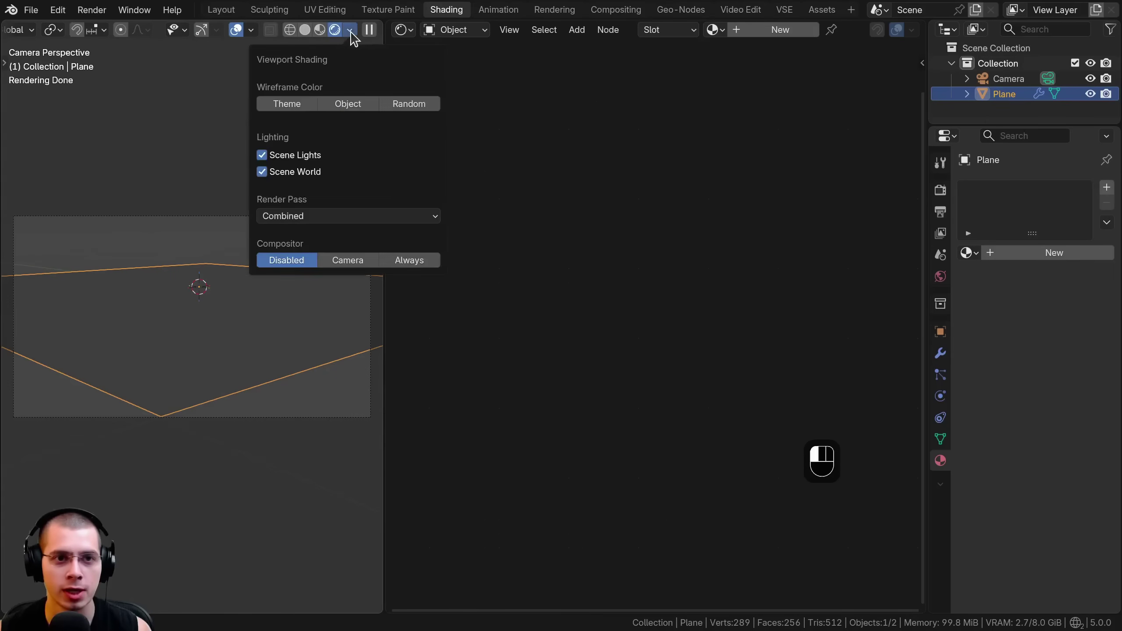
click(262, 155)
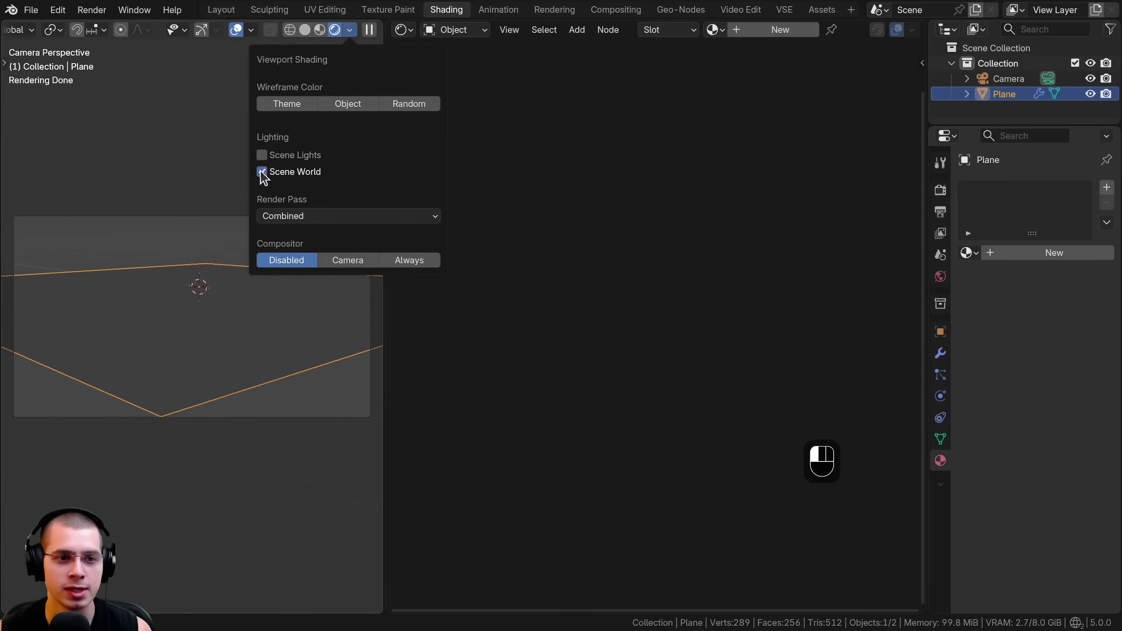
click(262, 172)
click(325, 206)
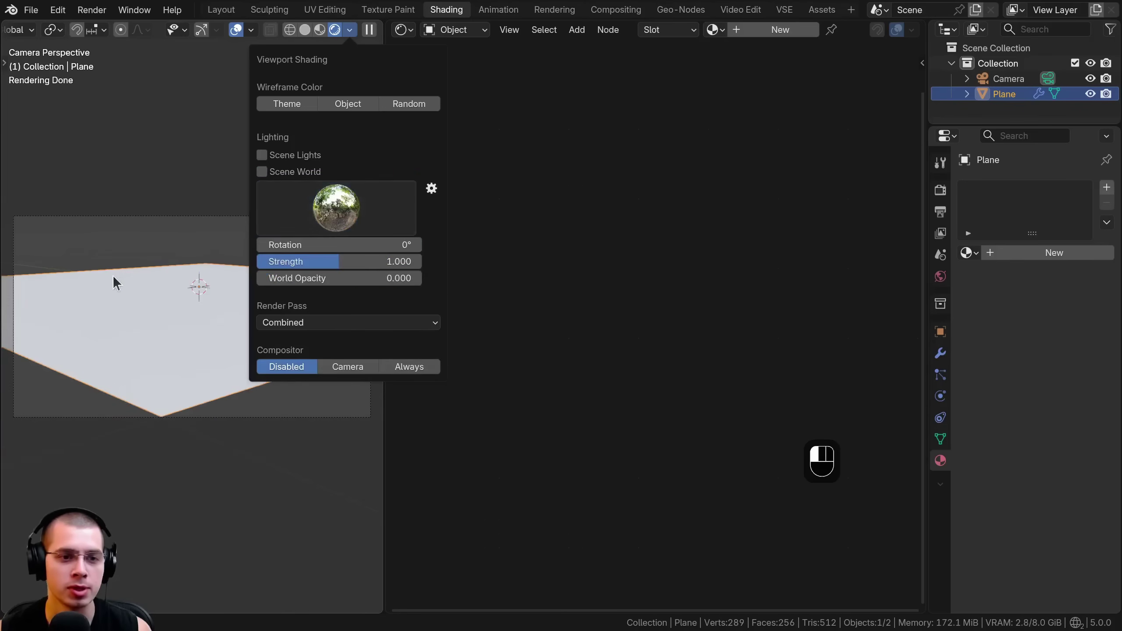
click(179, 270)
Create a new material for the plane and name it Brick.
click(780, 30)
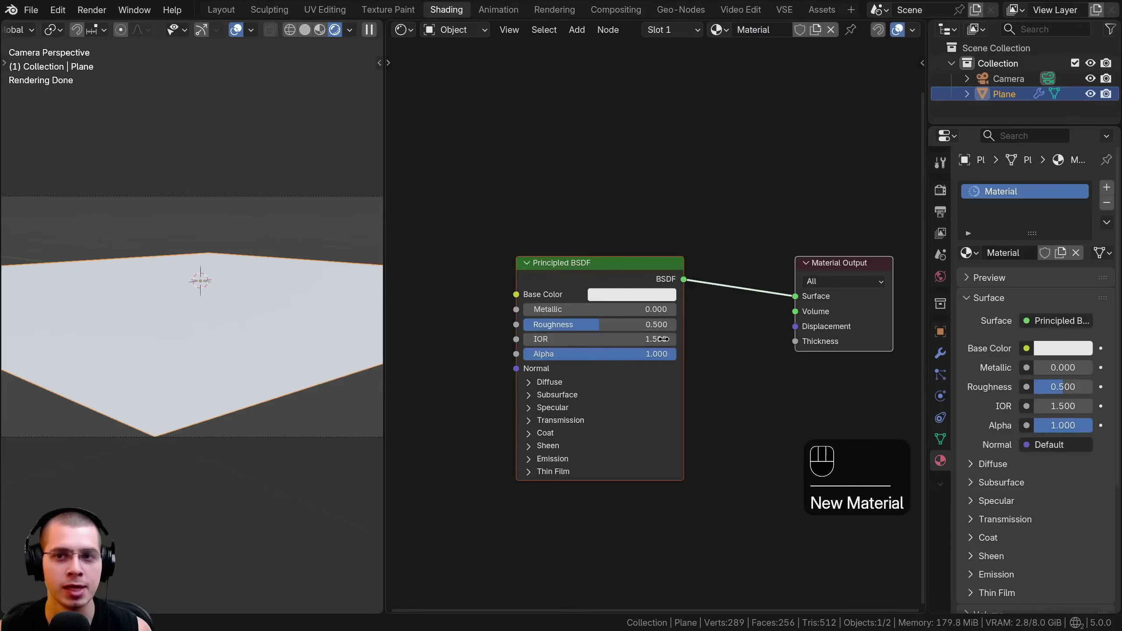
double_click(763, 30)
text(Brick)
key(Return)
Wire the Bricks022 Color, Displacement, NormalGL and Roughness maps into the Principled BSDF.
key(a)
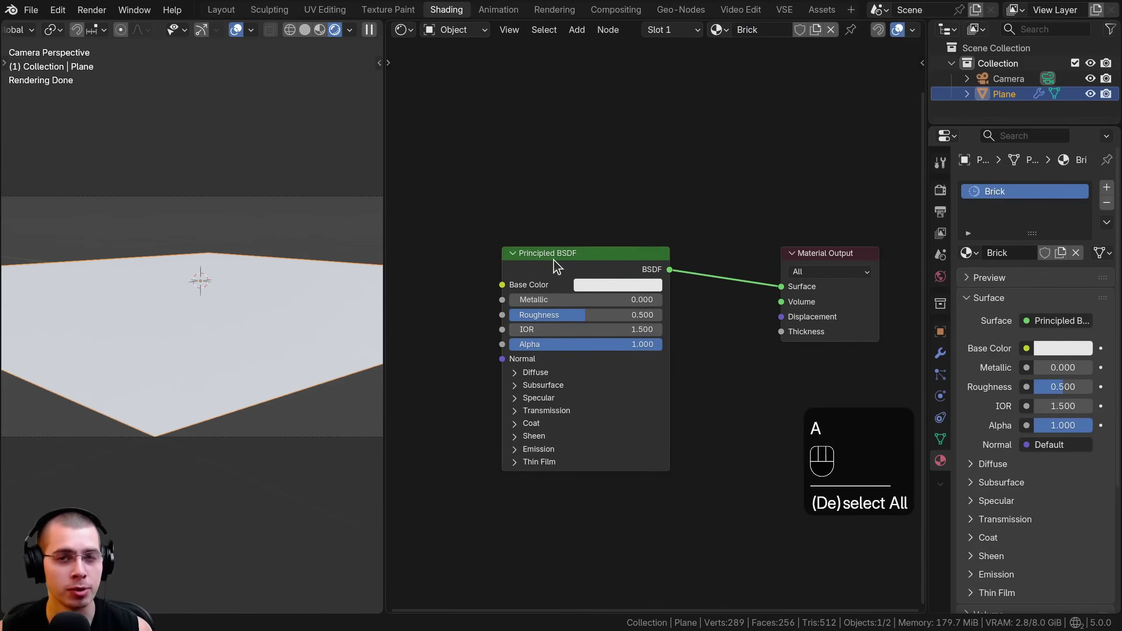
drag(570, 263, 642, 258)
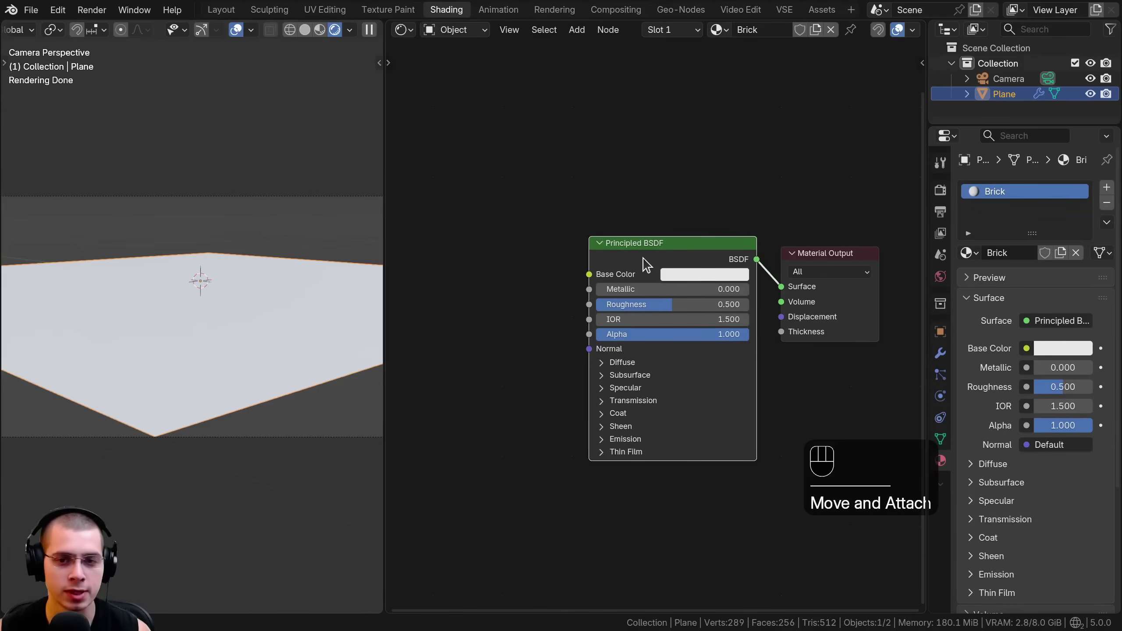
key(ctrl+shift+t)
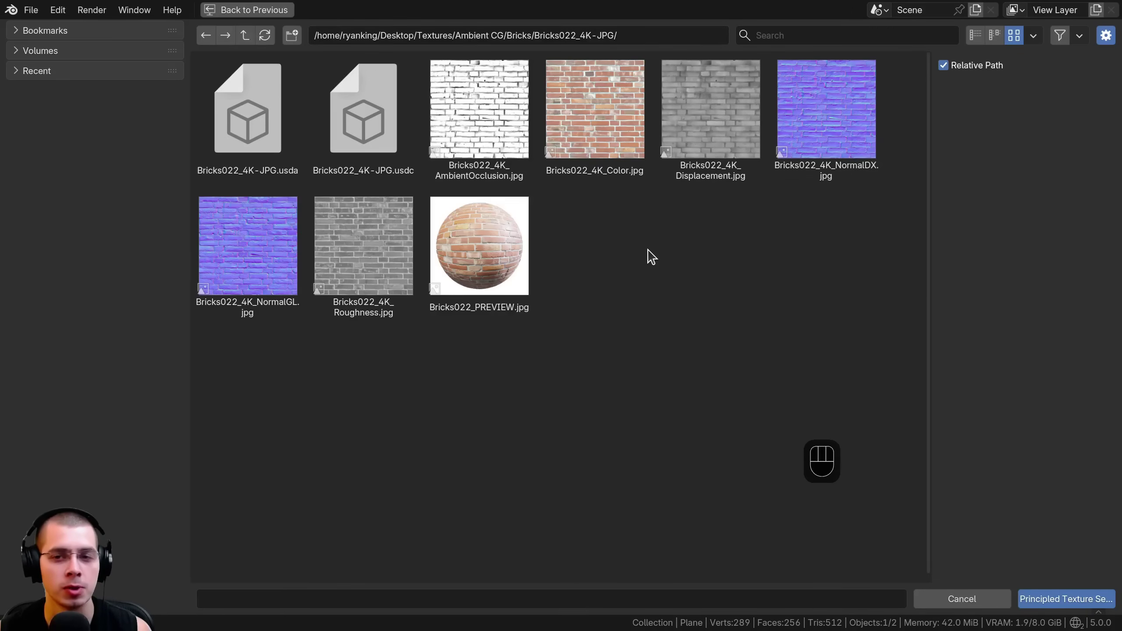
click(597, 128)
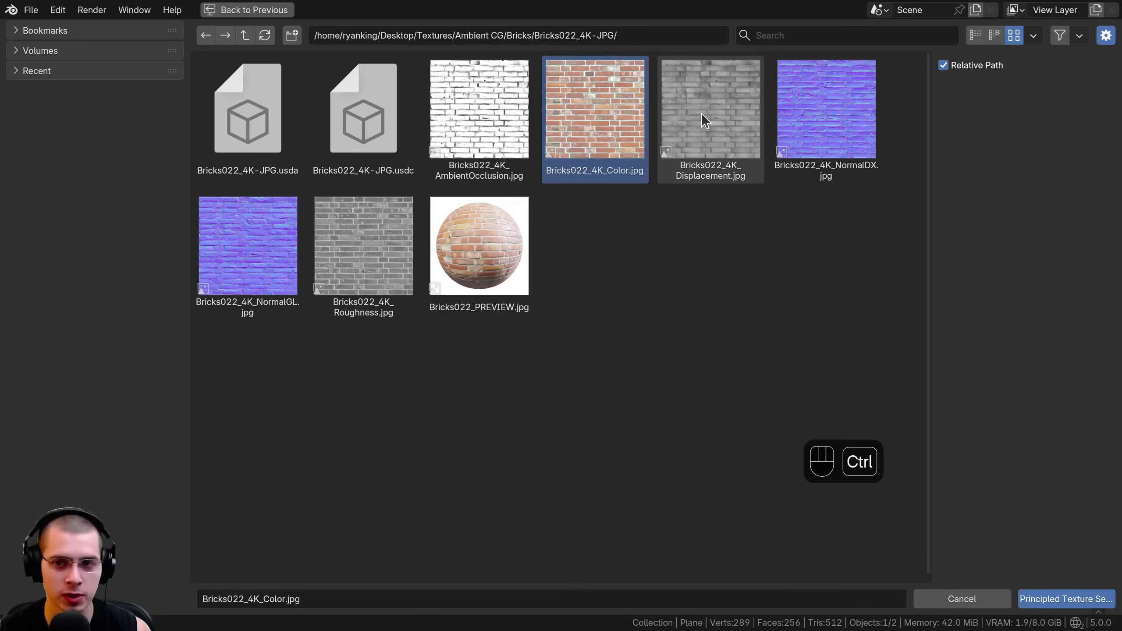
ctrl+click(712, 116)
ctrl+click(269, 251)
ctrl+click(348, 250)
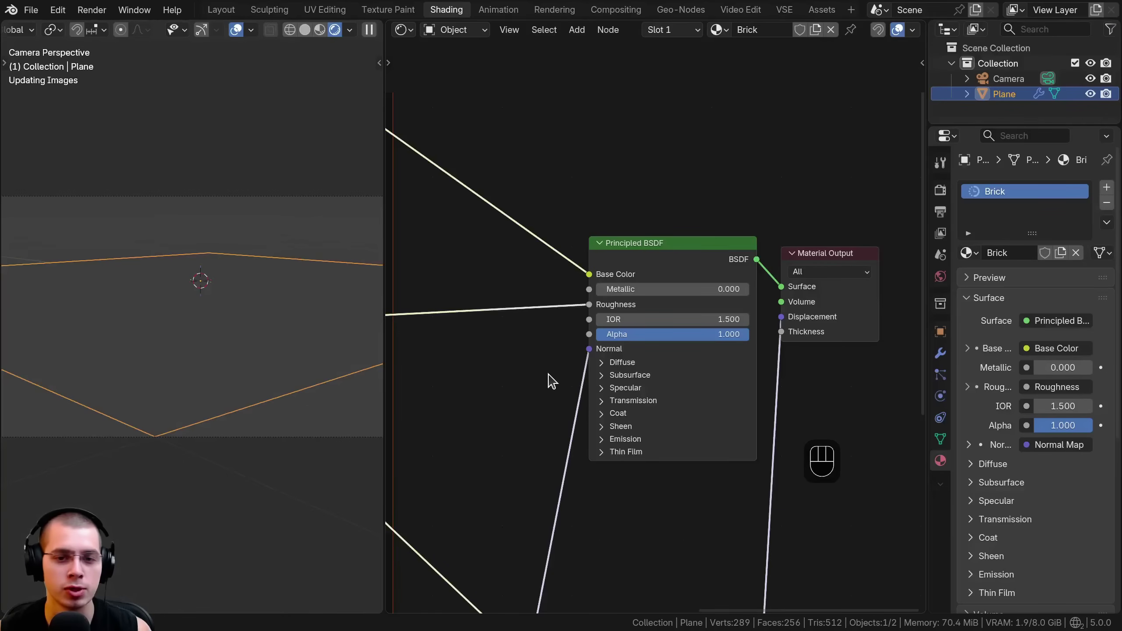
Orbit to a steeper view of the bricks and inspect the Base Color texture node.
middle_drag(205, 177, 261, 418)
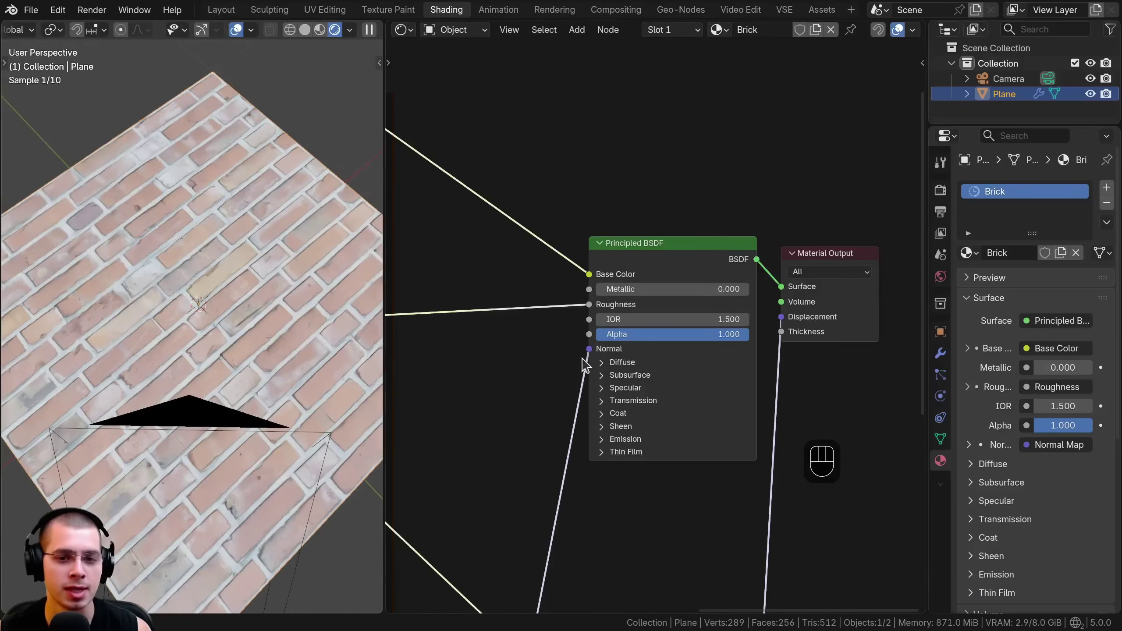
scroll(570, 361, down, 5)
middle_drag(517, 347, 694, 340)
scroll(674, 340, up, 3)
click(506, 149)
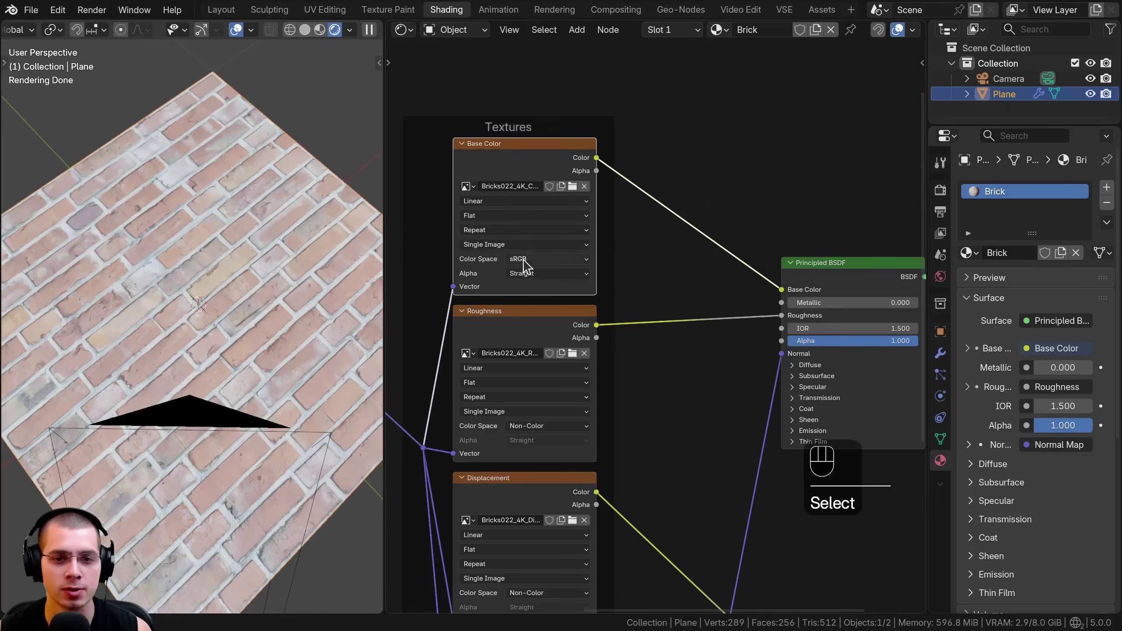
middle_drag(695, 257, 687, 133)
scroll(539, 186, up, 3)
middle_drag(498, 281, 507, 98)
Move the Displacement node up beside the Normal Map node and open the node sidebar.
click(498, 188)
middle_drag(508, 354, 536, 195)
scroll(530, 201, down, 2)
click(495, 238)
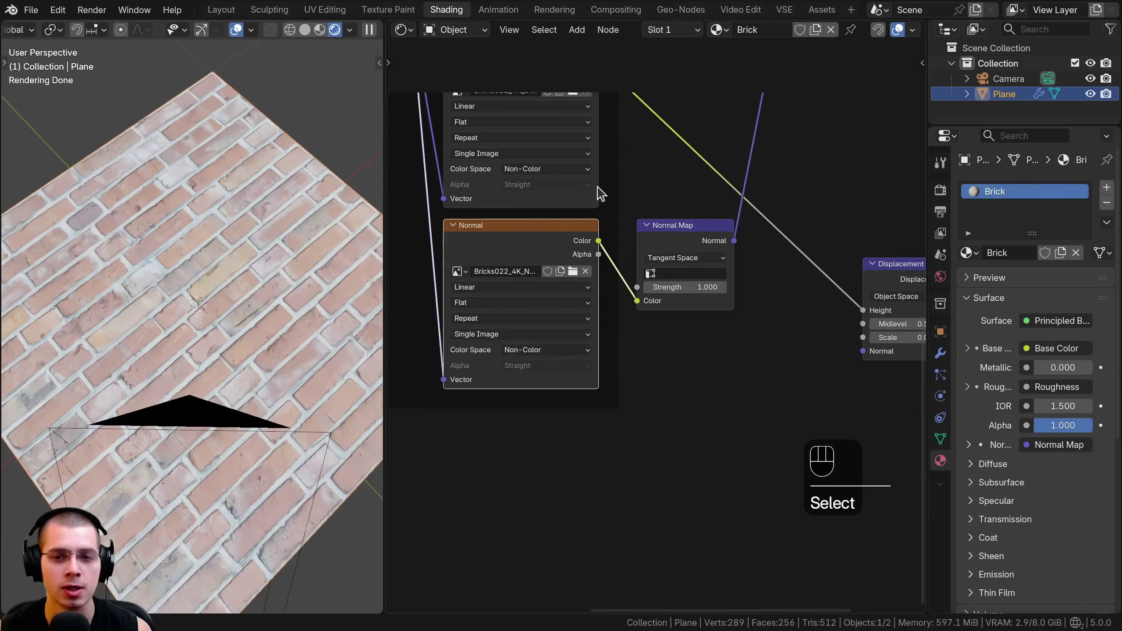
shift+scroll(547, 239, up, 5)
click(514, 193)
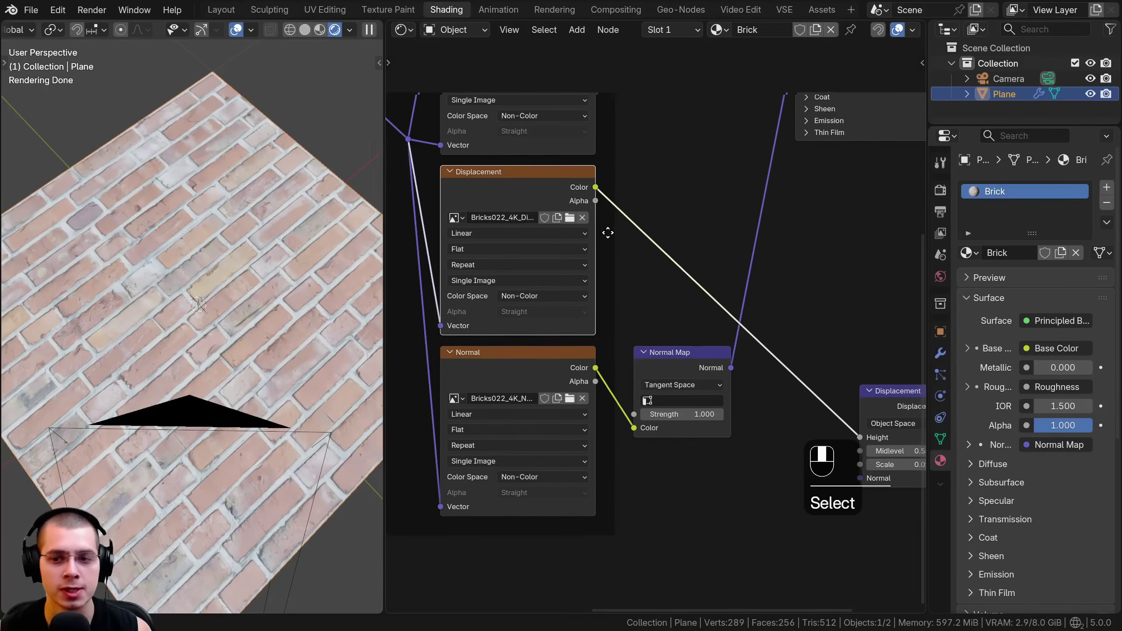
middle_drag(647, 251, 461, 162)
drag(721, 306, 710, 261)
middle_drag(689, 213, 702, 329)
scroll(702, 329, down, 1)
middle_drag(315, 361, 217, 309)
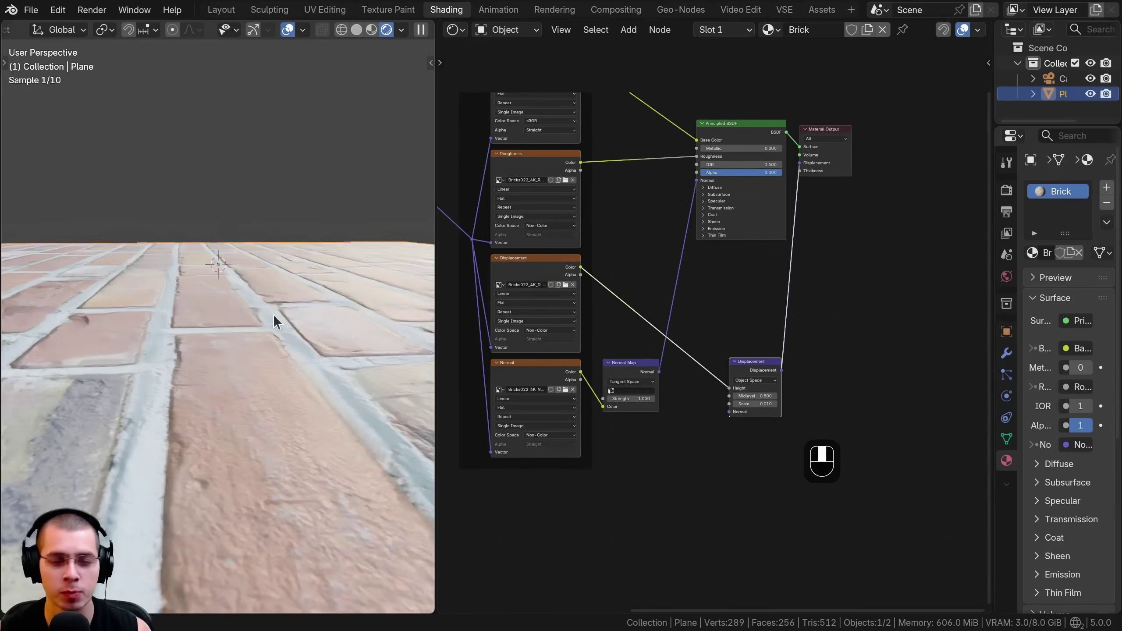
shift+scroll(682, 248, up, 2)
key(n)
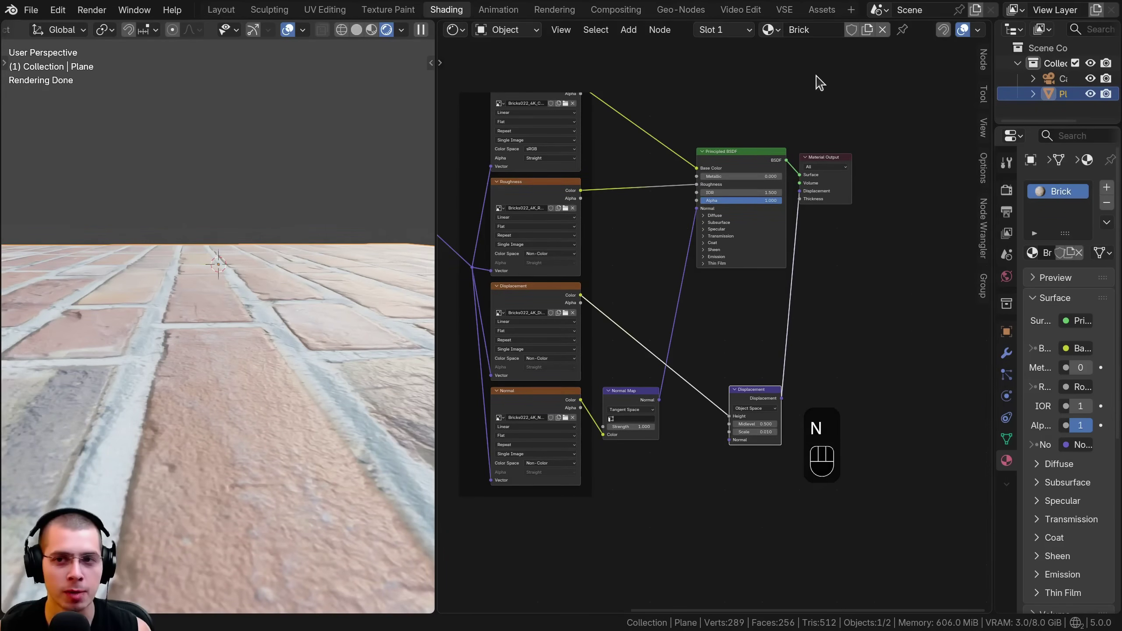
Set the Brick material's displacement method to Displacement and Bump.
click(812, 51)
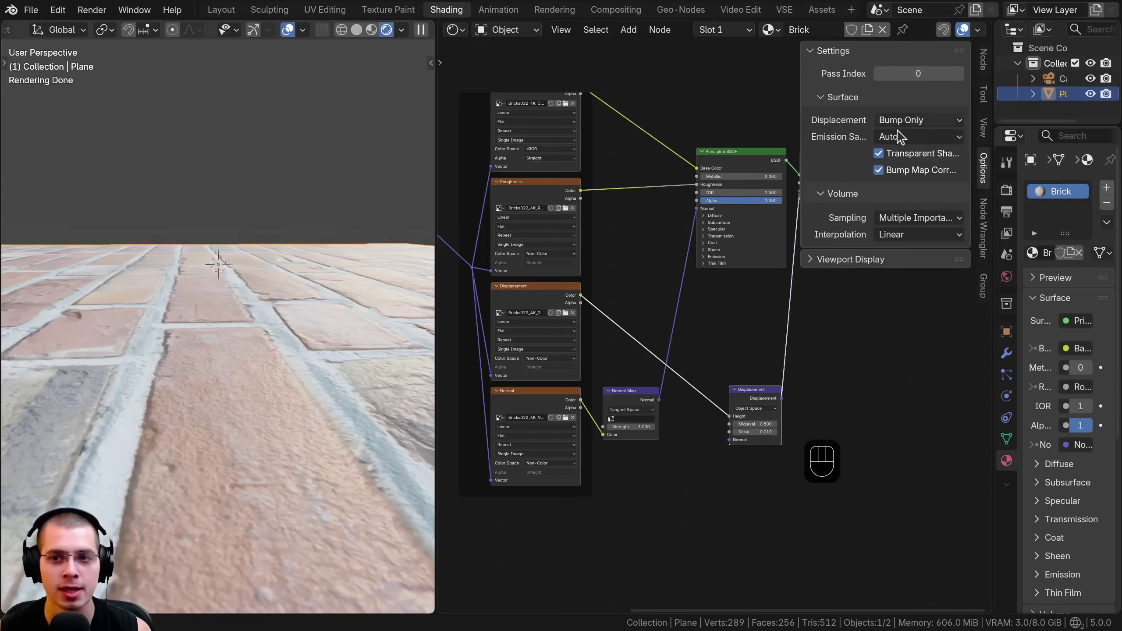
click(882, 120)
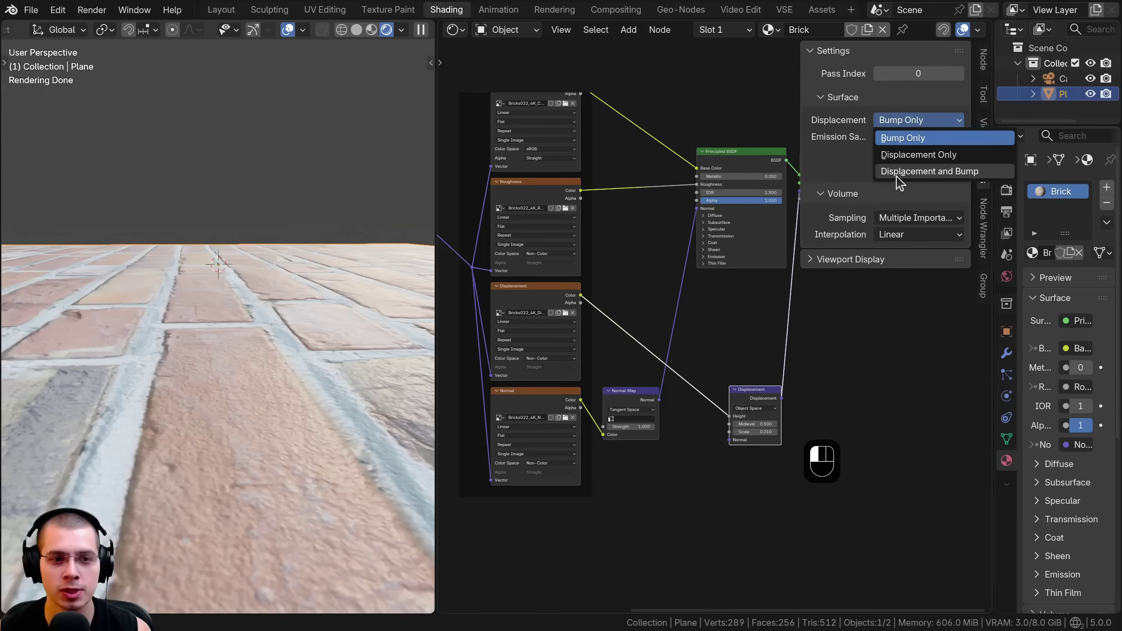
click(898, 174)
key(n)
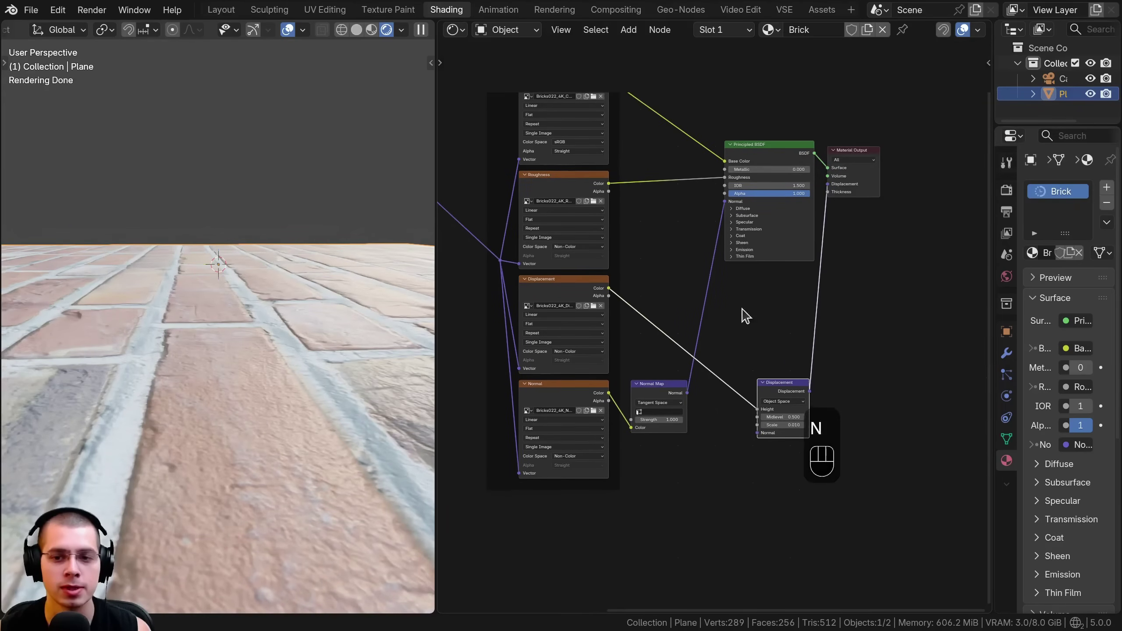
Raise the Displacement node Scale to 0.170 and orbit to see the bricks rise.
middle_drag(729, 394, 698, 316)
scroll(716, 326, up, 7)
shift+drag(801, 383, 853, 383)
scroll(177, 305, down, 5)
middle_drag(177, 306, 413, 267)
scroll(161, 325, up, 3)
scroll(132, 275, up, 2)
key(Tab)
key(Tab)
drag(993, 238, 837, 239)
Raise the Subdivision modifier's Viewport and Render levels to 6.
click(849, 353)
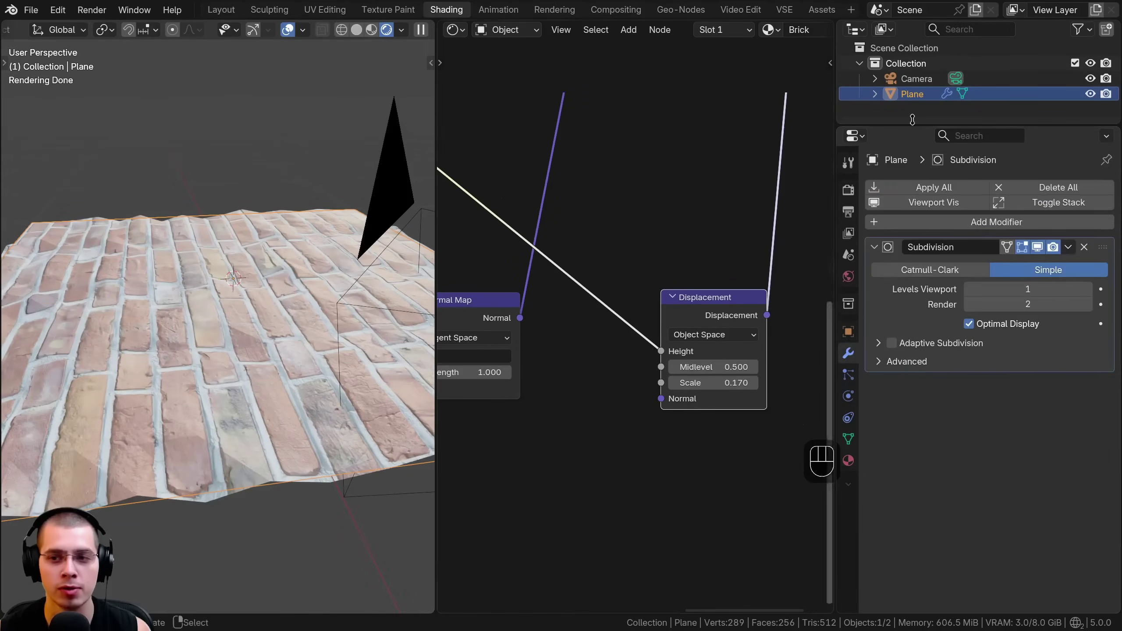
click(1087, 290)
click(1088, 303)
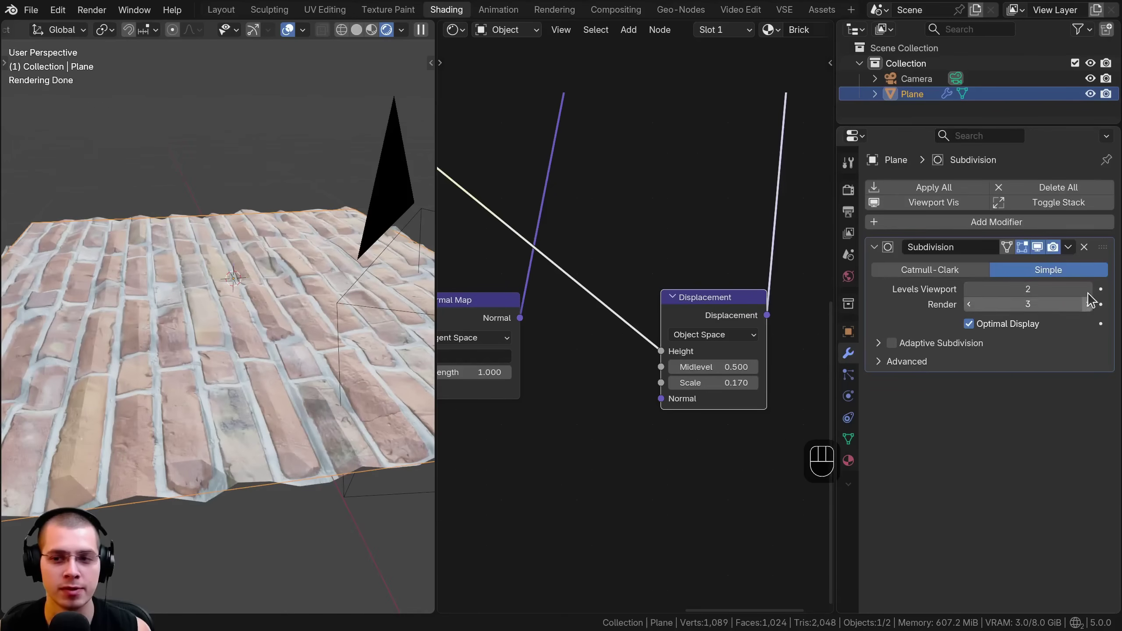
click(1090, 292)
click(1090, 299)
click(1088, 289)
click(1088, 289)
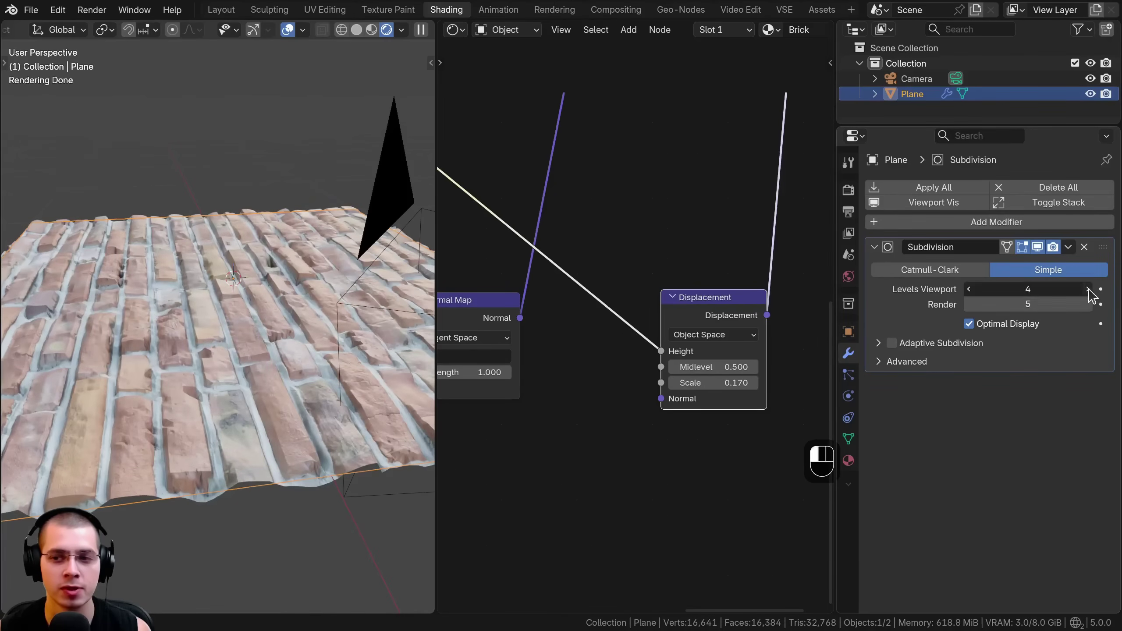
click(1088, 289)
click(1088, 304)
click(1088, 304)
middle_drag(124, 283, 203, 314)
Set the Displacement node Scale to 0.080.
click(731, 382)
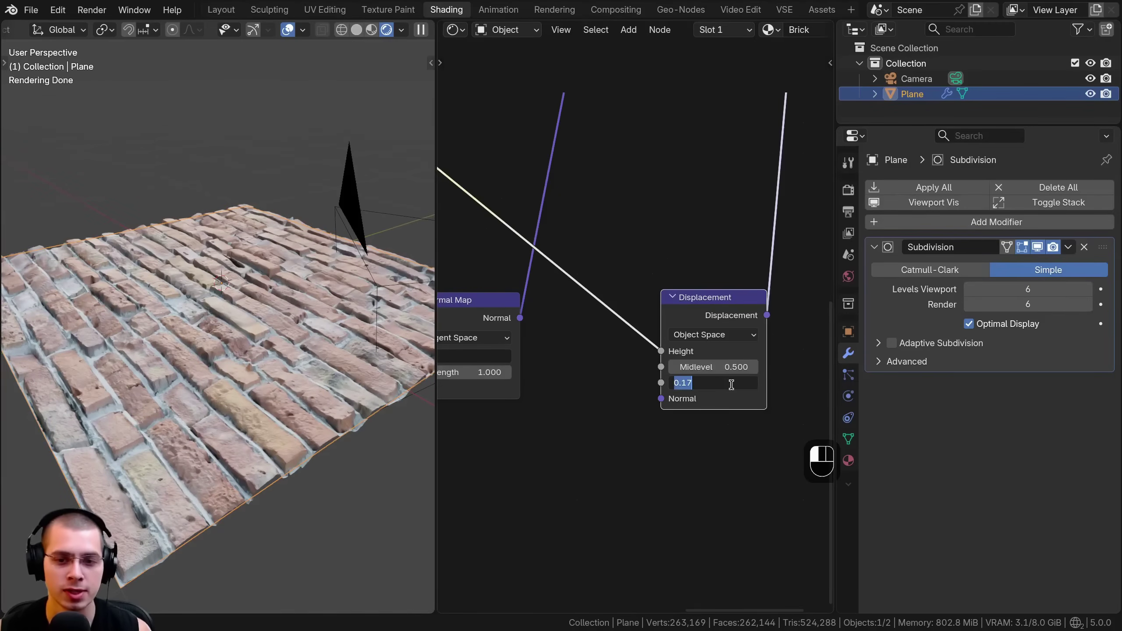
click(732, 385)
key(BackSpace)
key(BackSpace)
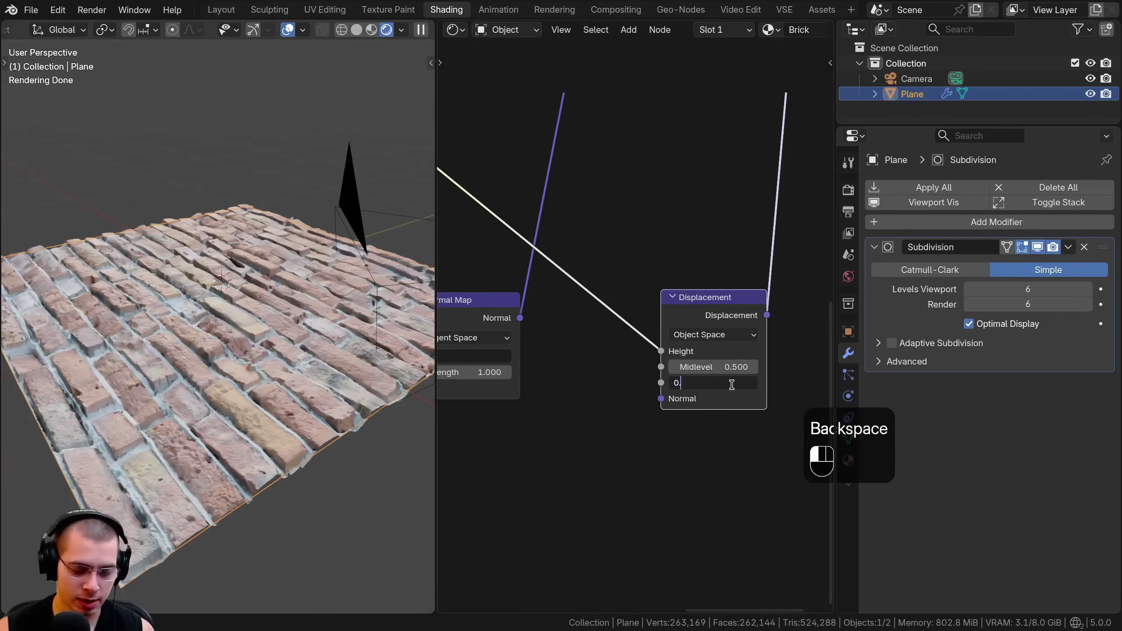
key(Return)
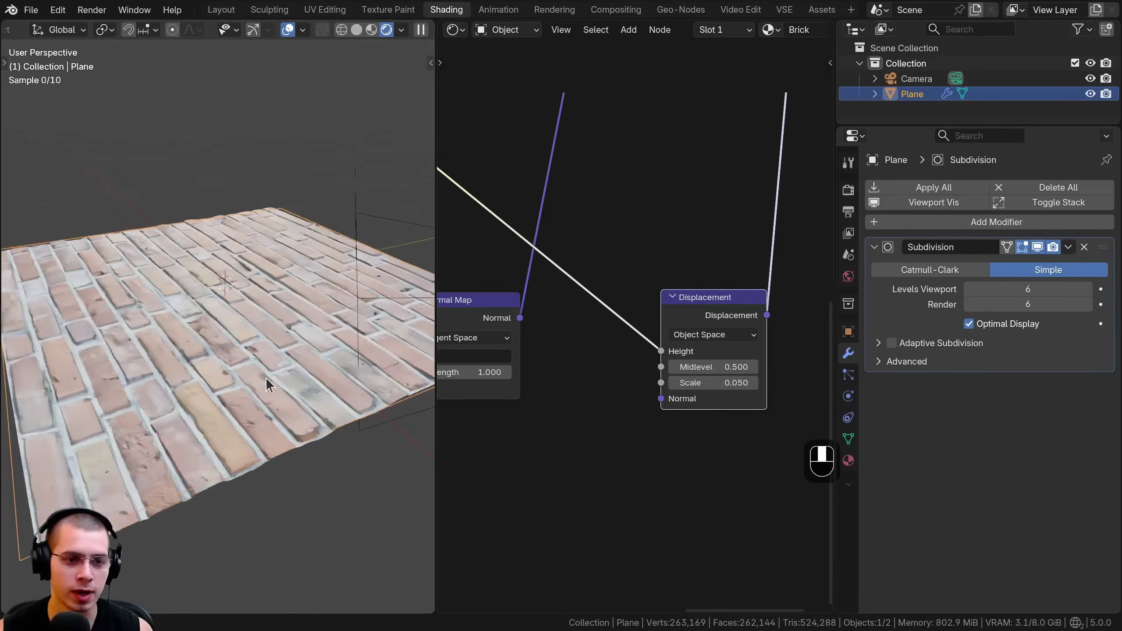
click(718, 381)
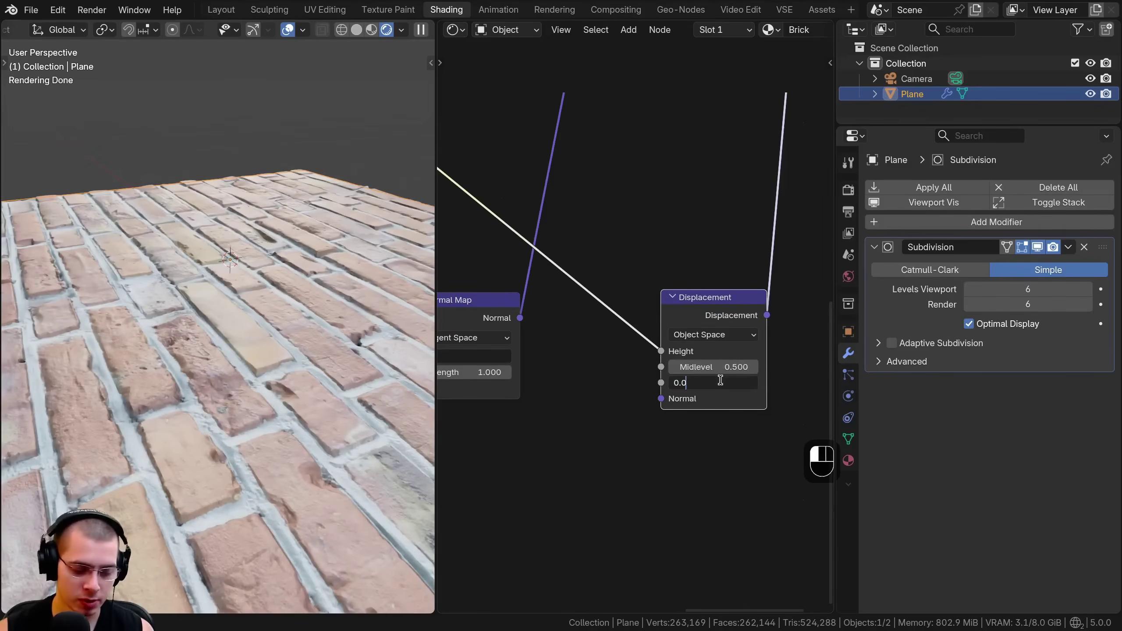
key(BackSpace)
text(8)
key(Return)
scroll(335, 360, up, 2)
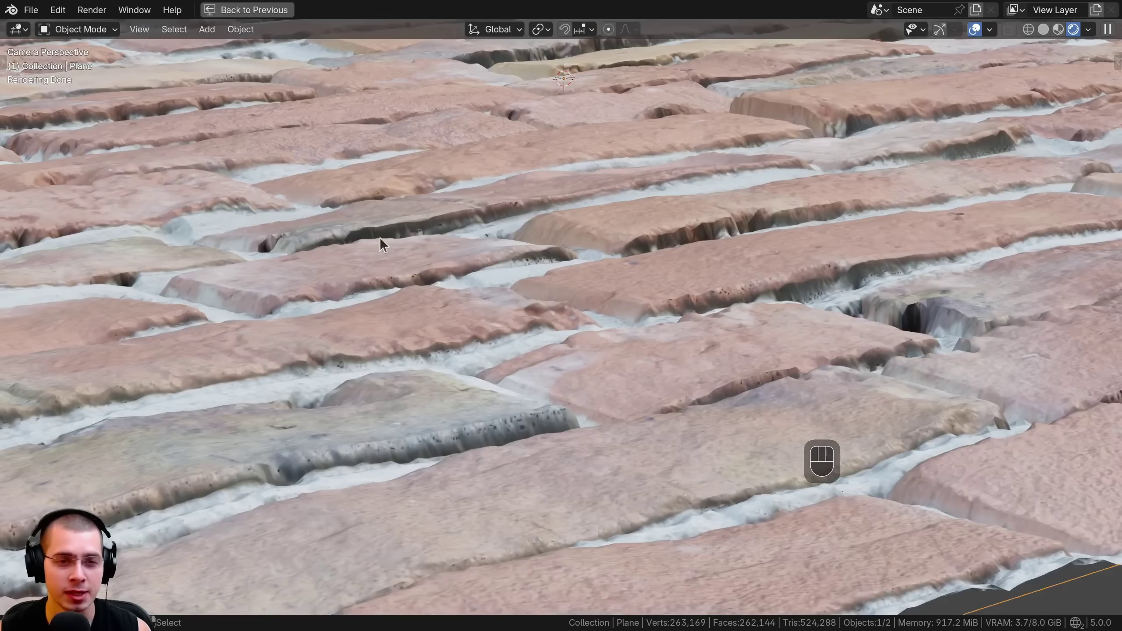
middle_drag(376, 244, 475, 276)
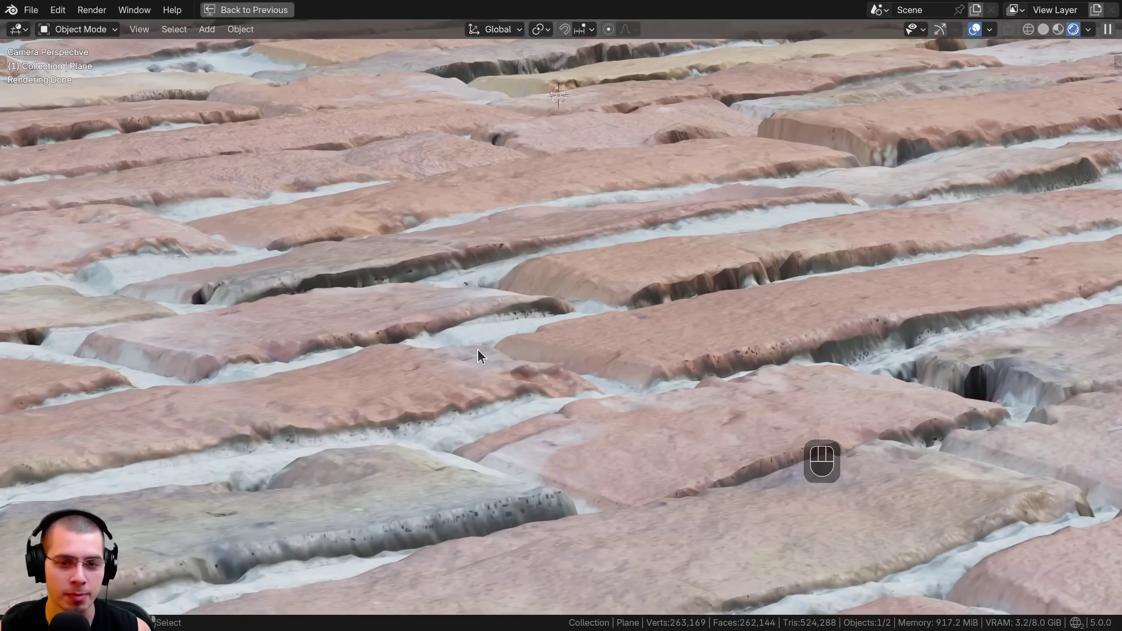
scroll(483, 343, down, 4)
key(KP_0)
shift+middle_drag(600, 230, 588, 252)
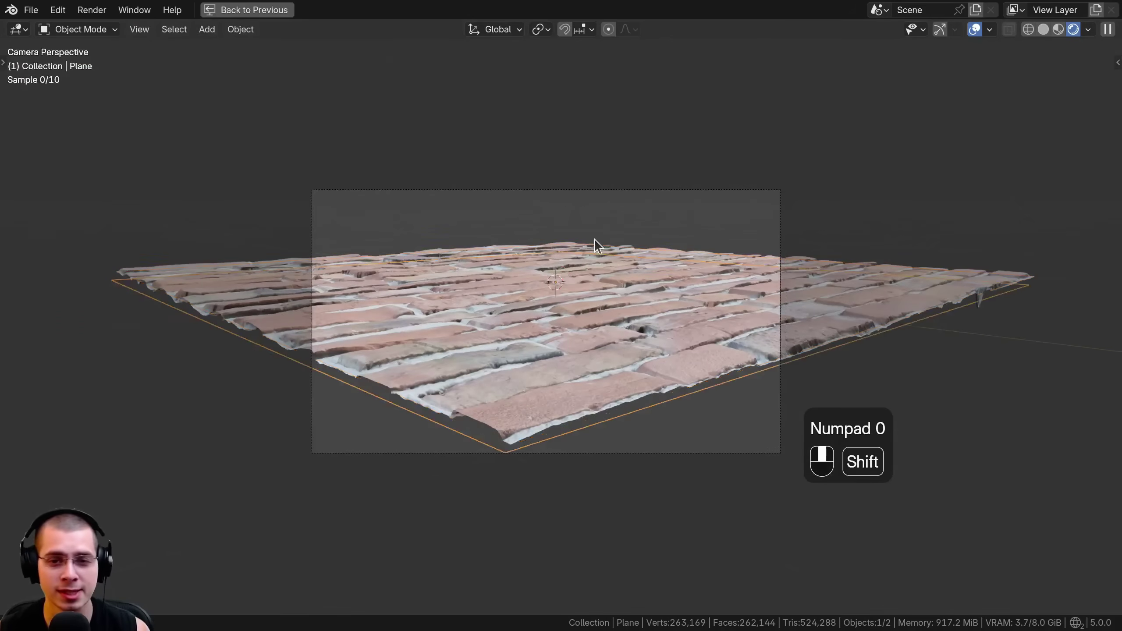
shift+middle_drag(540, 369, 515, 411)
scroll(541, 312, up, 7)
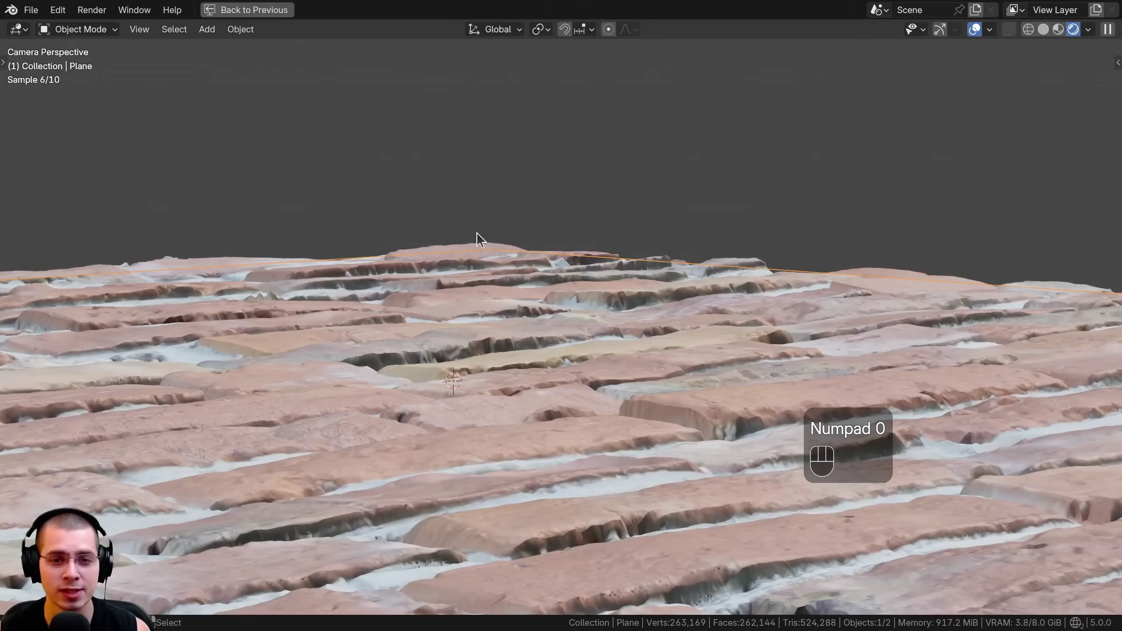
middle_drag(478, 232, 663, 285)
scroll(412, 291, up, 4)
shift+middle_drag(472, 305, 546, 344)
scroll(545, 344, up, 3)
shift+middle_drag(500, 285, 663, 374)
scroll(494, 290, up, 2)
scroll(304, 381, up, 1)
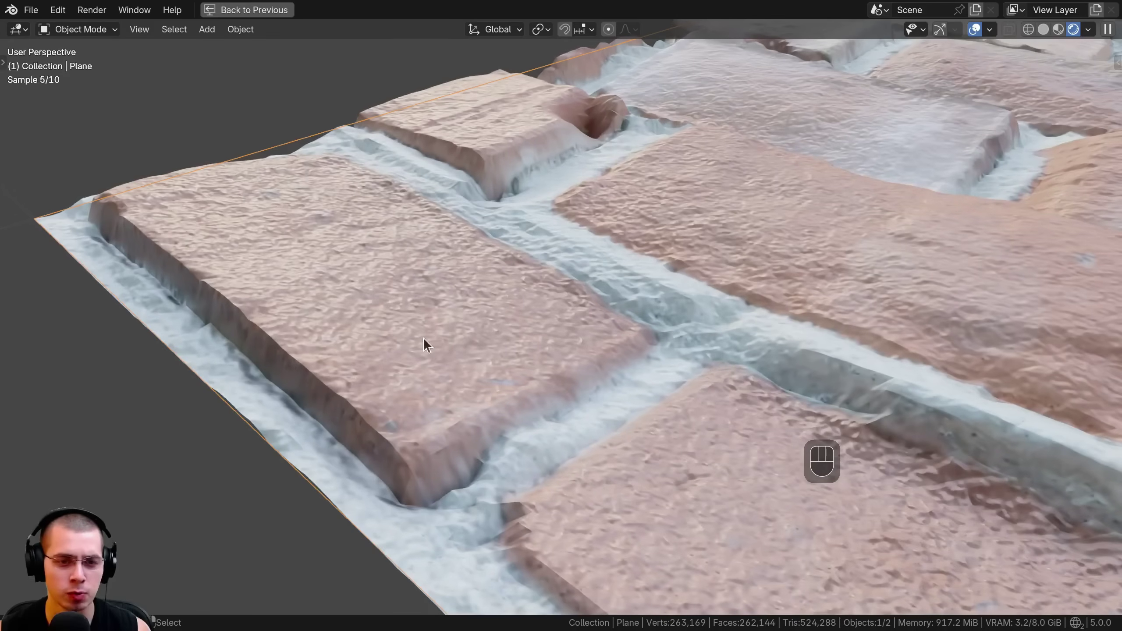
scroll(468, 212, down, 4)
key(KP_0)
scroll(530, 314, down, 3)
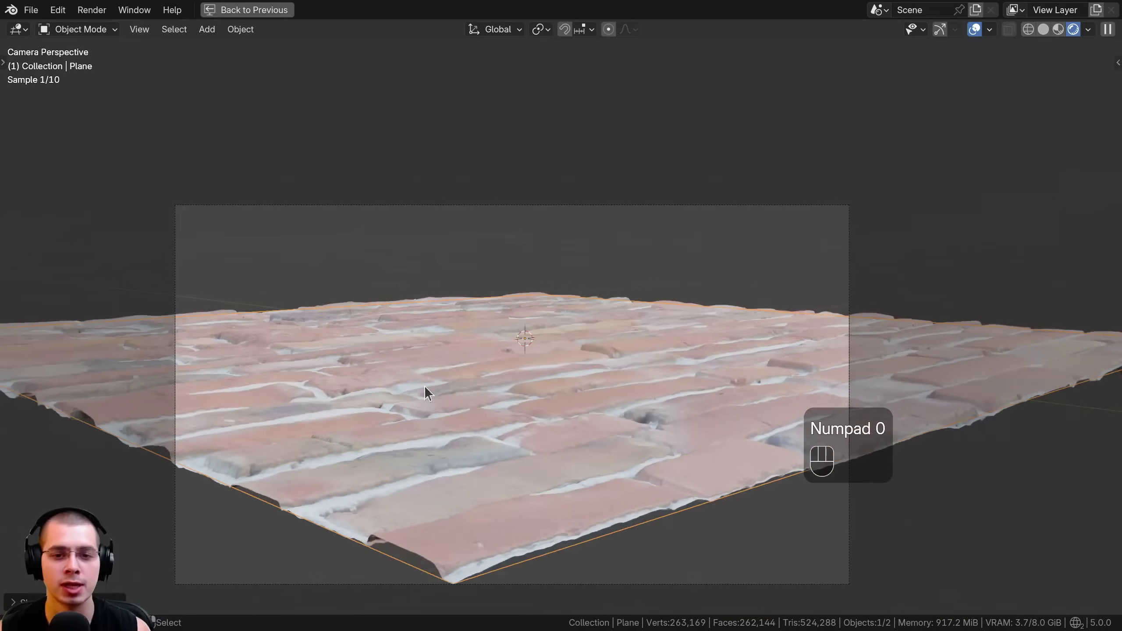
shift+middle_drag(418, 393, 511, 191)
scroll(528, 333, up, 8)
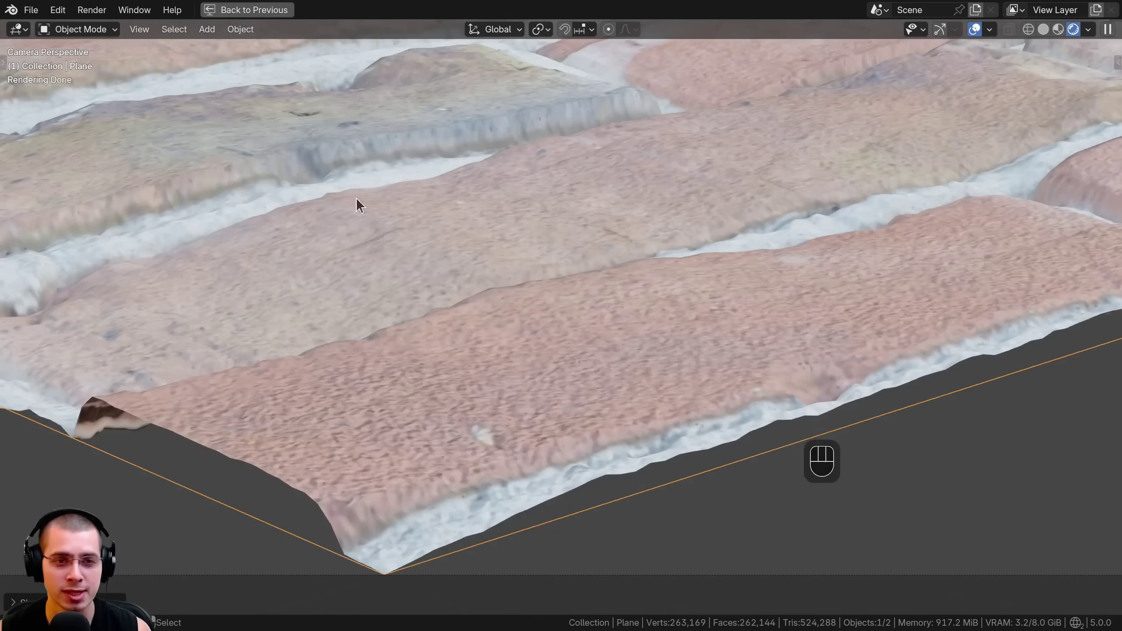
scroll(521, 143, down, 4)
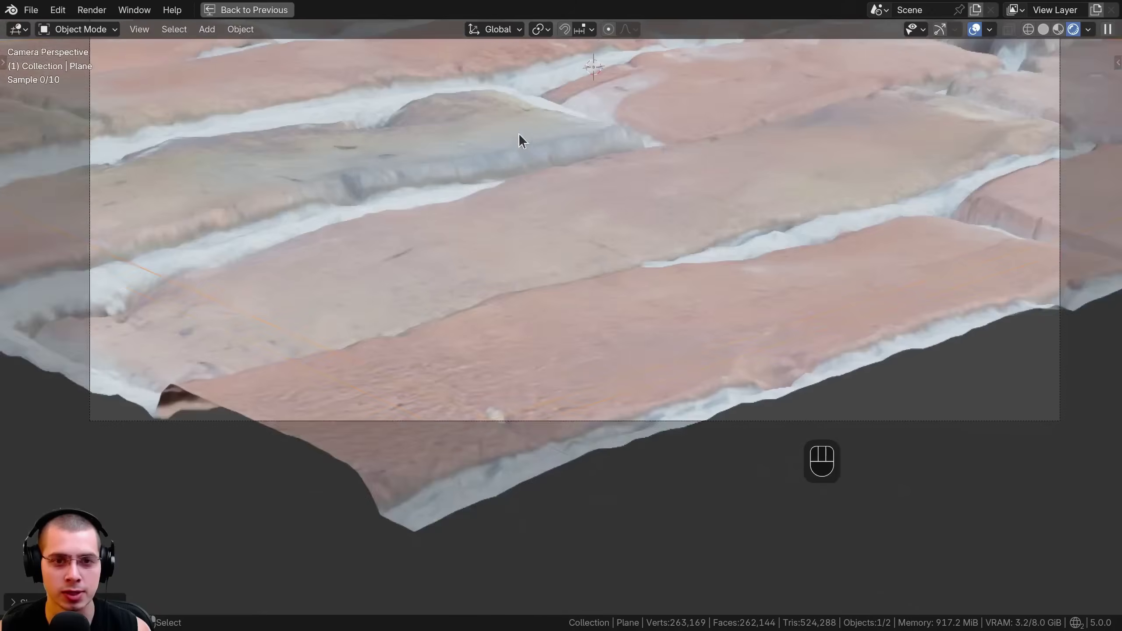
shift+middle_drag(520, 143, 501, 353)
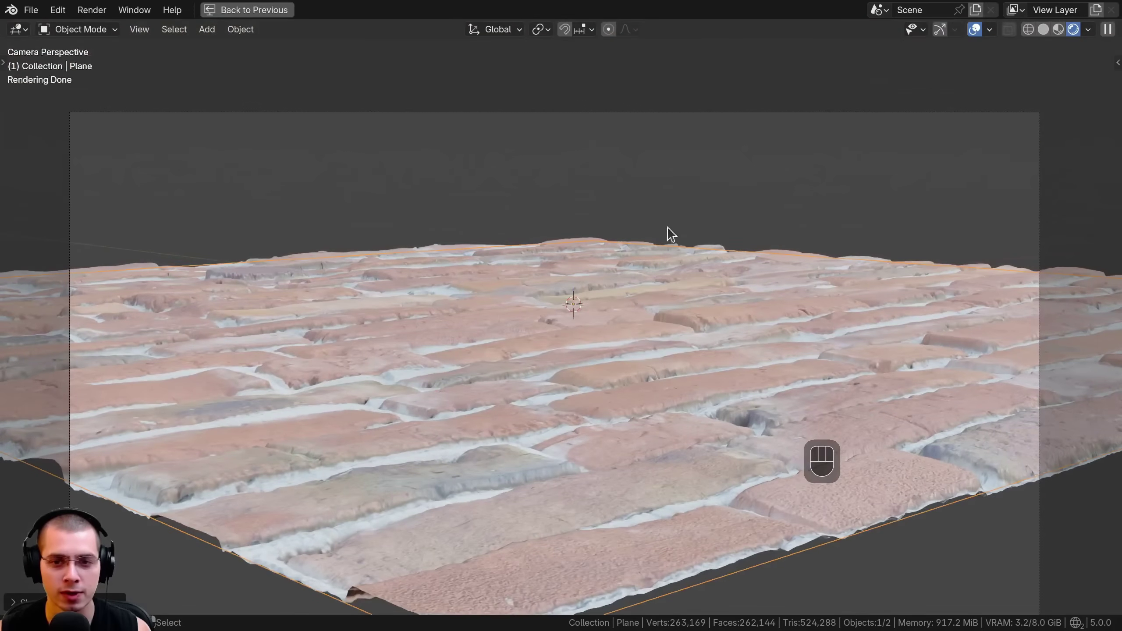
click(248, 10)
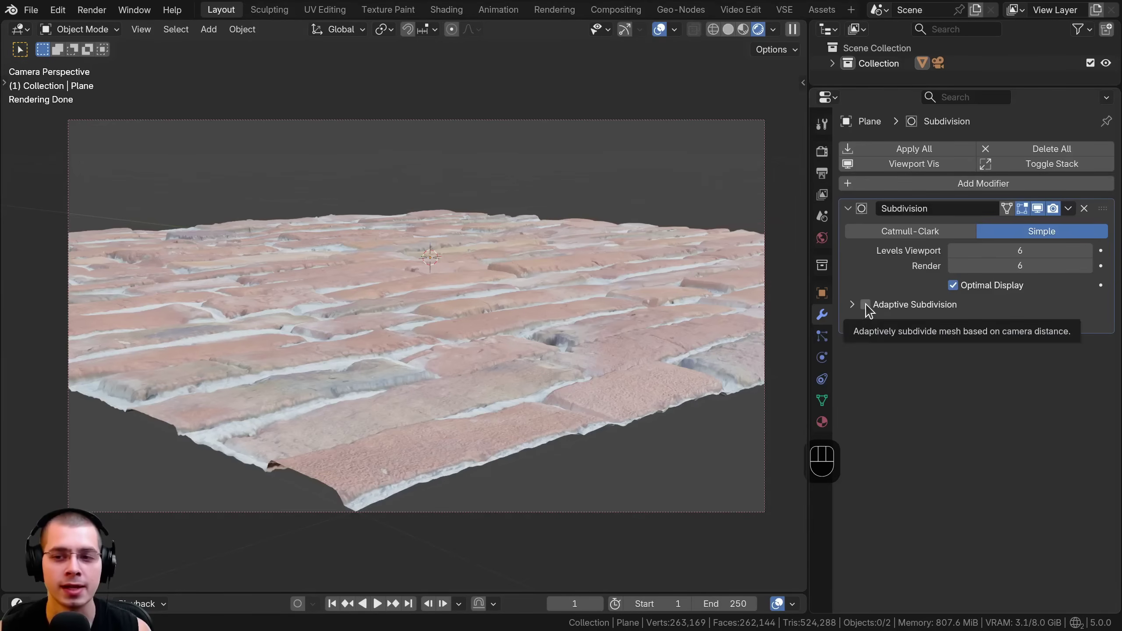
Turn on Adaptive Subdivision in the plane's Subdivision modifier and expand its 1.000 px Pixel Size settings.
click(866, 305)
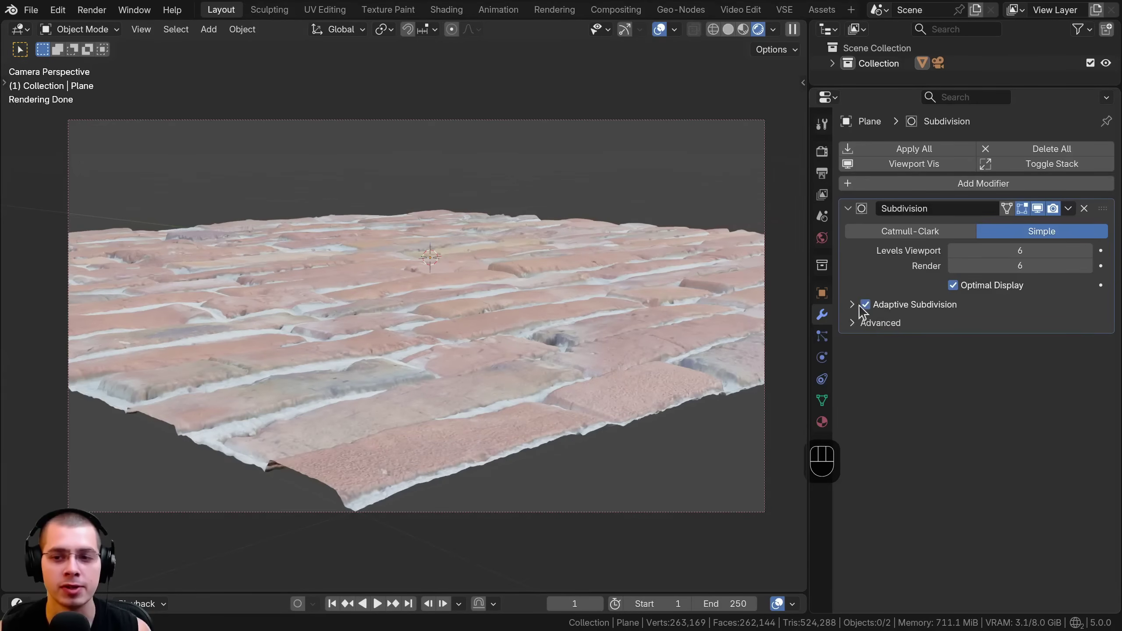
click(852, 305)
shift+middle_drag(435, 387, 440, 389)
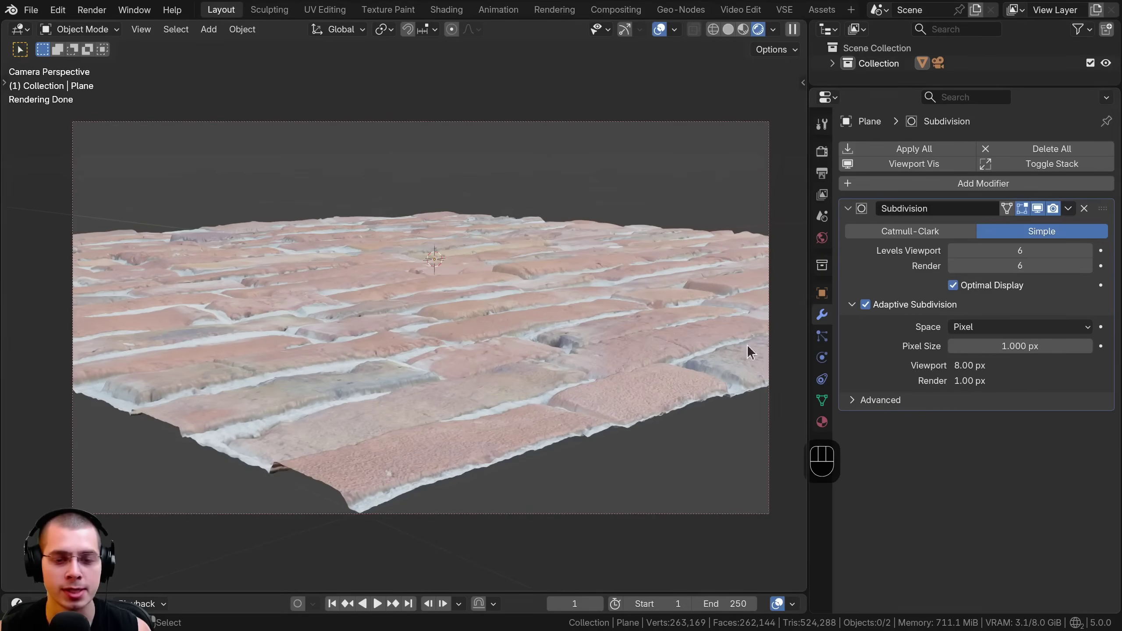
shift+middle_drag(329, 187, 332, 150)
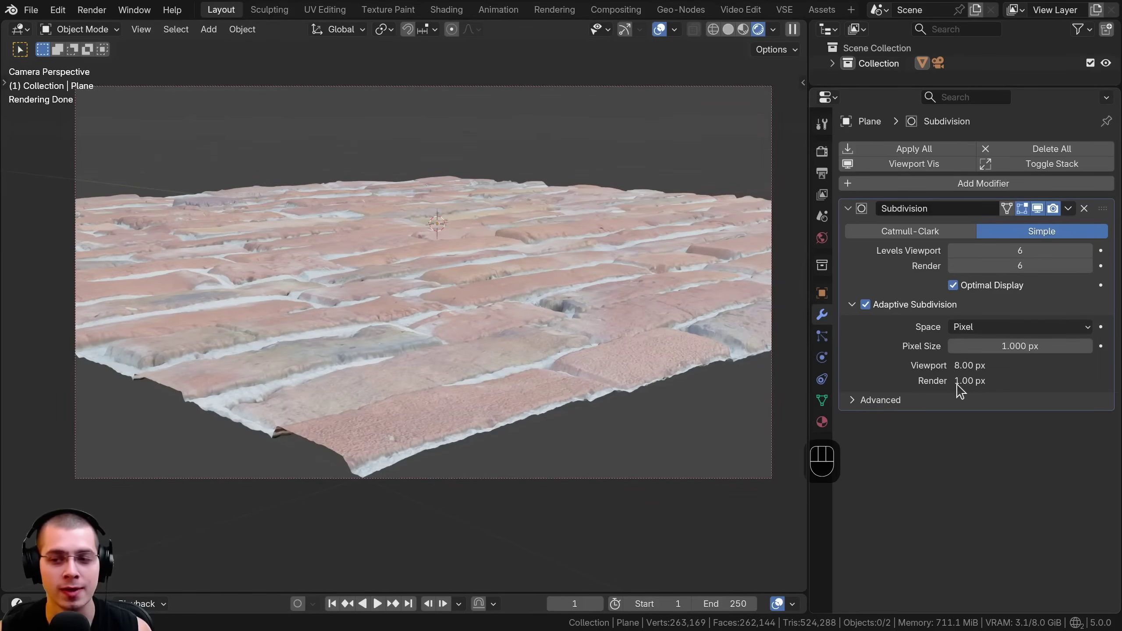
shift+middle_drag(536, 369, 561, 323)
scroll(472, 331, up, 4)
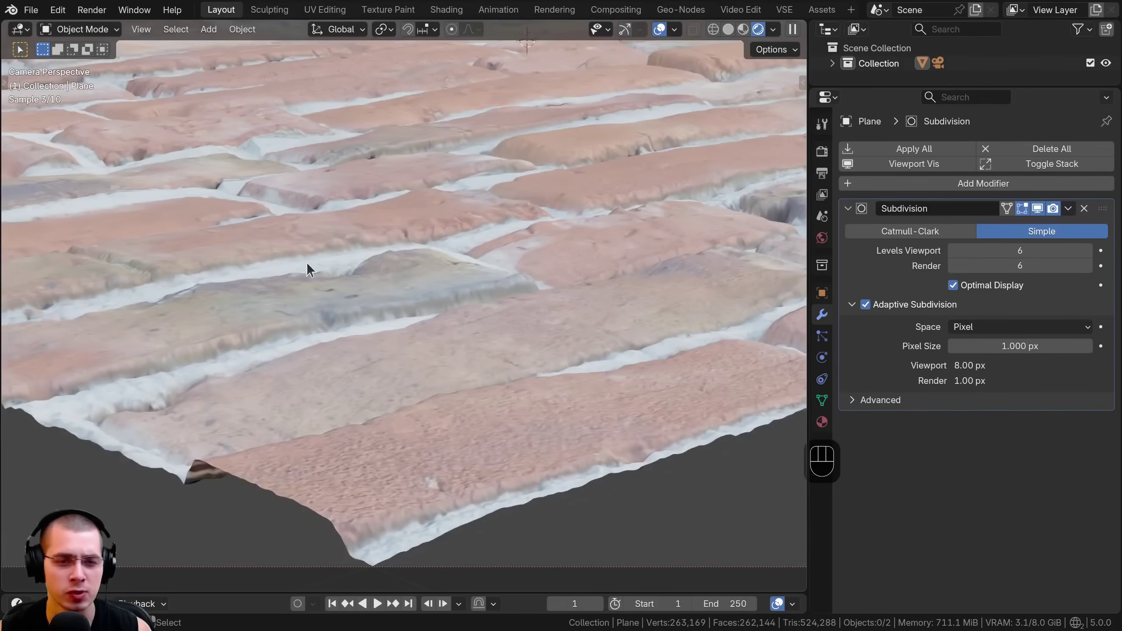
scroll(463, 289, down, 1)
shift+middle_drag(464, 292, 455, 328)
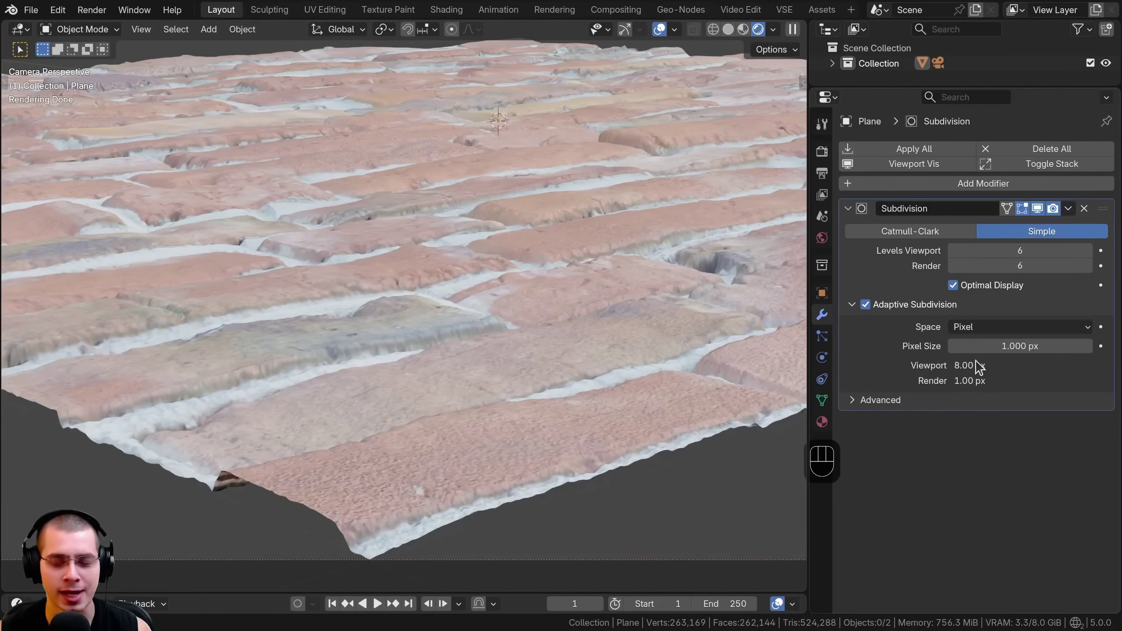
scroll(405, 408, up, 4)
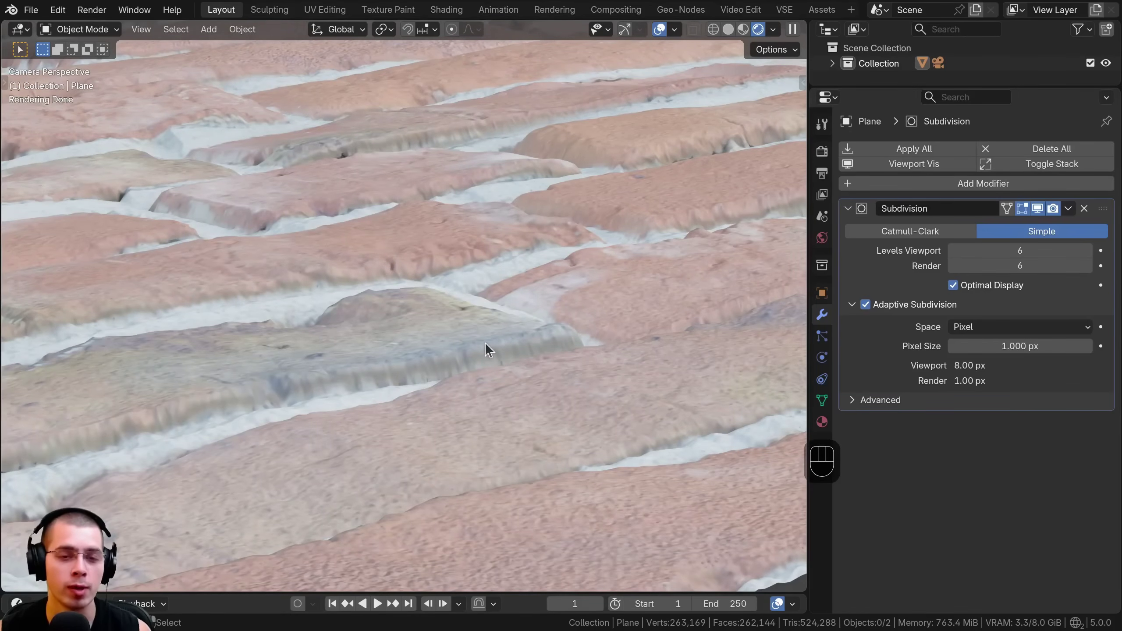
Change the adaptive Pixel Size to 4.000 px, then step out of the camera view.
double_click(1007, 346)
text(4)
key(Return)
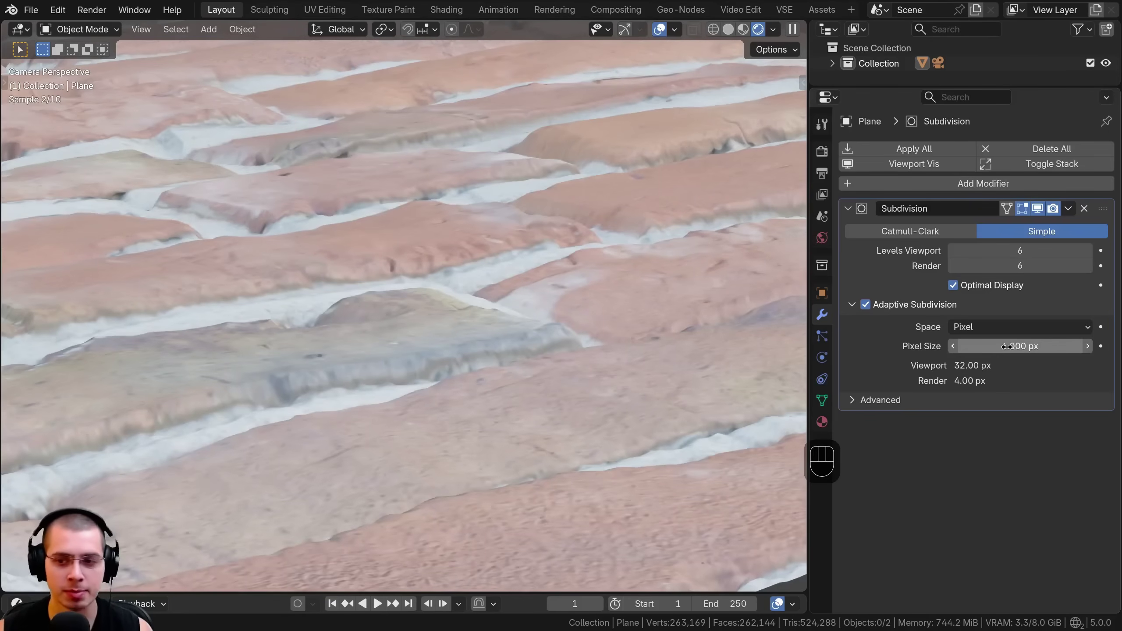
scroll(591, 283, down, 4)
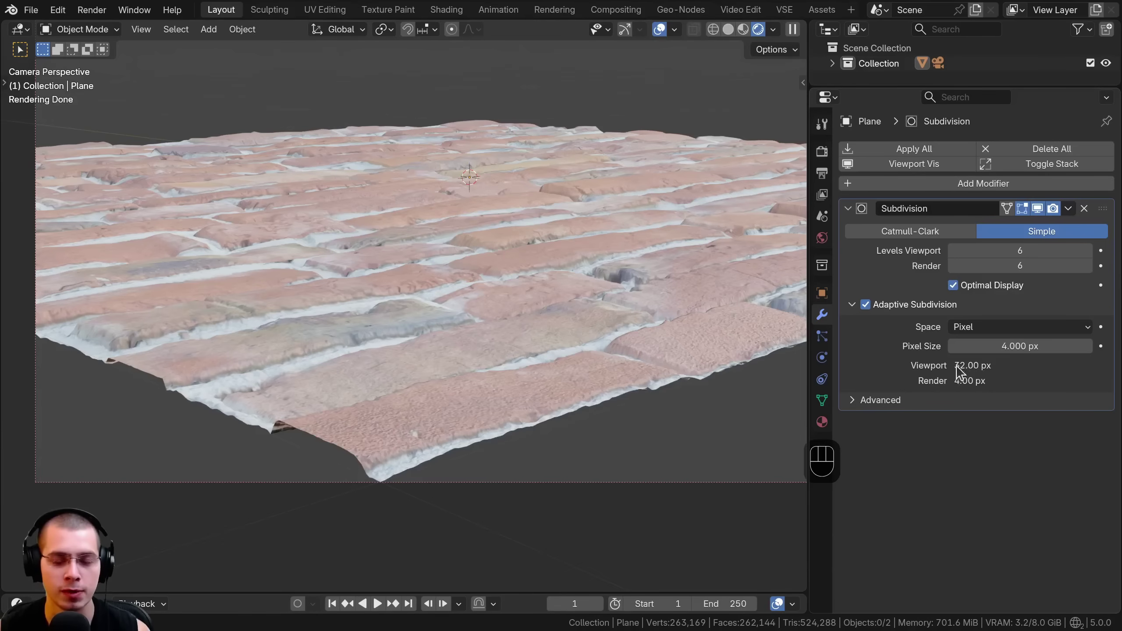
middle_drag(434, 233, 453, 221)
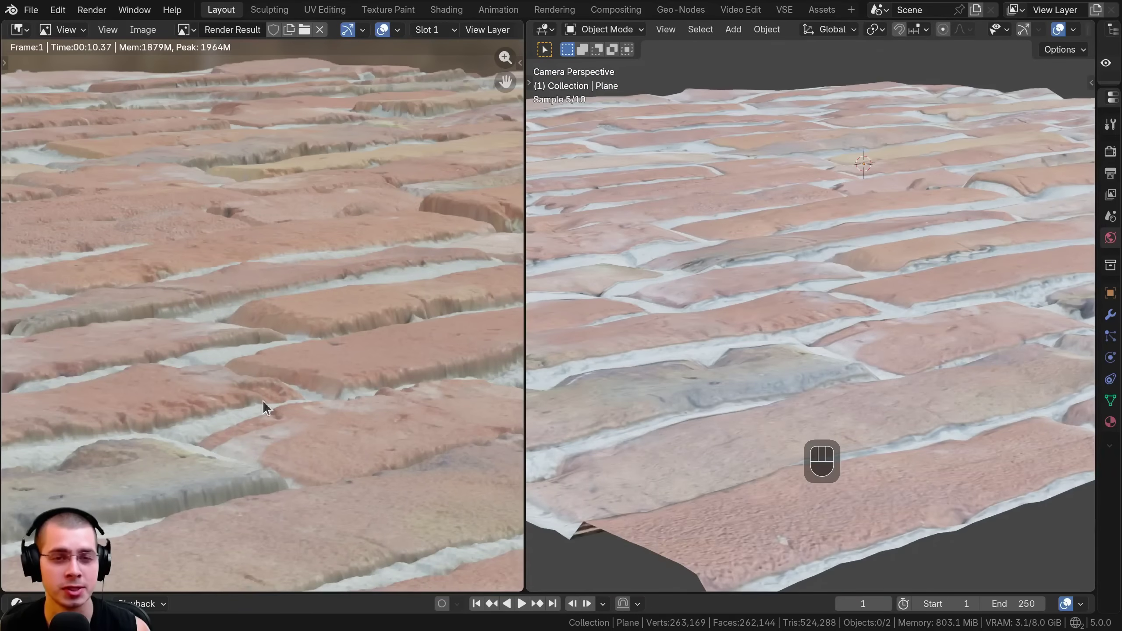
Pan, orbit and zoom to inspect the rendered brick image and the displaced plane up close.
scroll(319, 344, down, 2)
scroll(783, 229, down, 2)
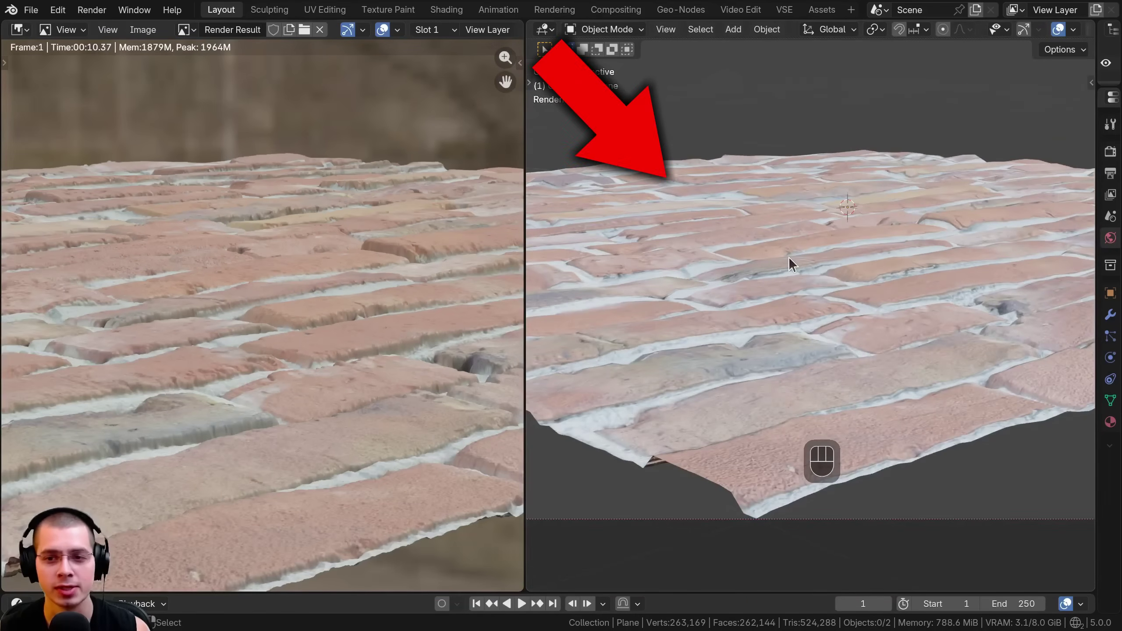
scroll(786, 265, up, 4)
shift+middle_drag(781, 282, 791, 347)
scroll(775, 181, up, 2)
middle_drag(775, 181, 675, 231)
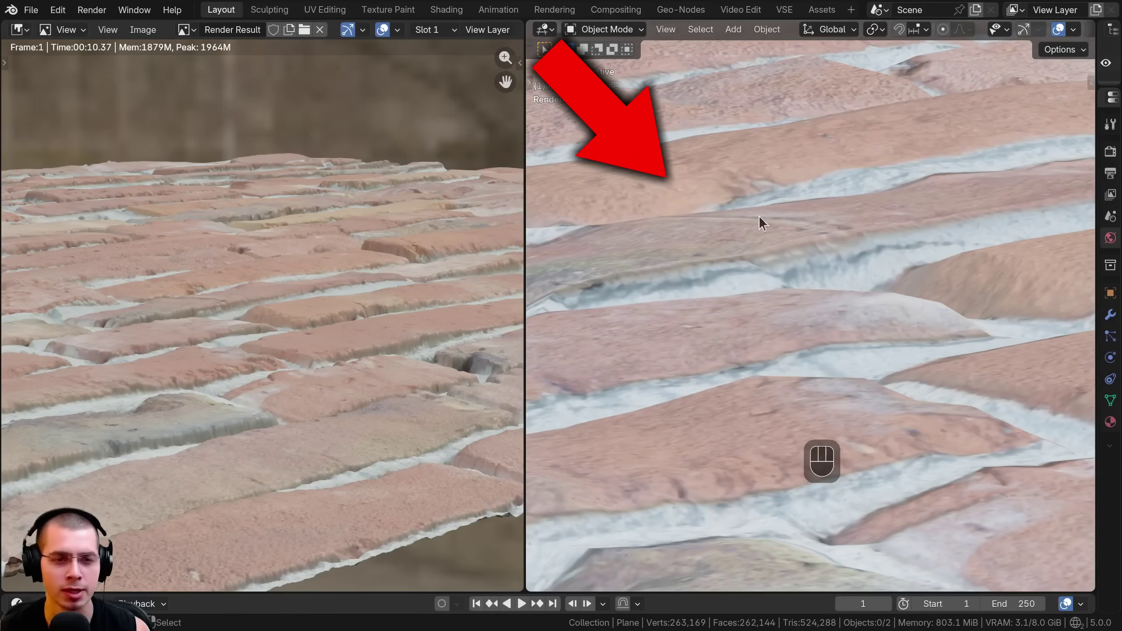
scroll(277, 387, up, 4)
middle_drag(258, 323, 233, 265)
scroll(244, 270, down, 2)
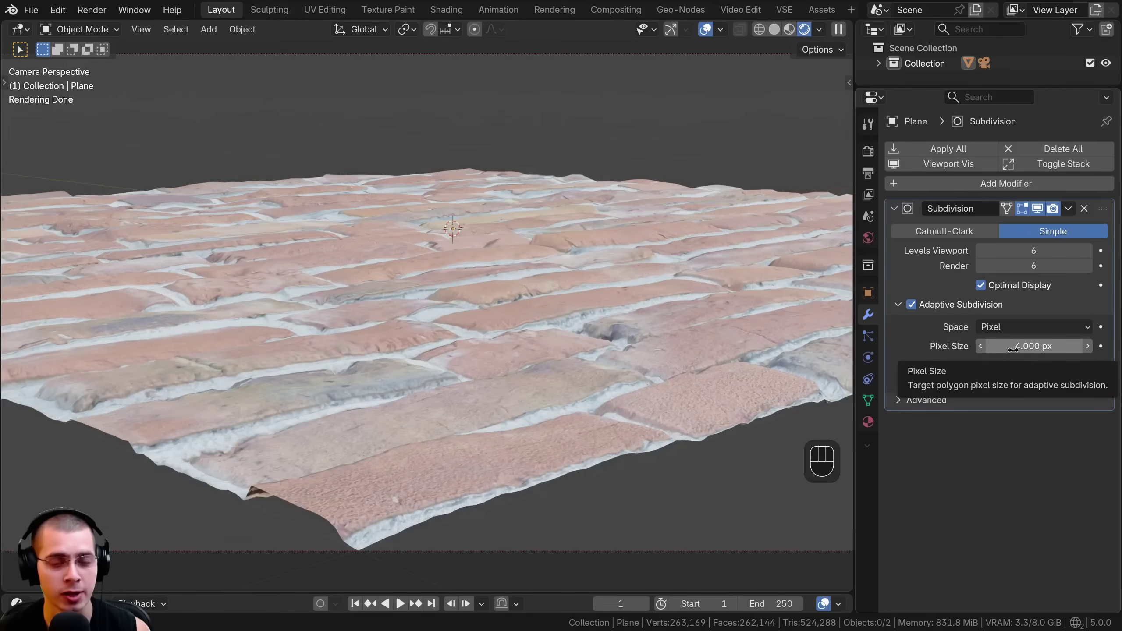
Test a coarser adaptive Pixel Size, then show the scene's Render Properties with Cycles on GPU Compute.
shift+middle_drag(547, 403, 442, 361)
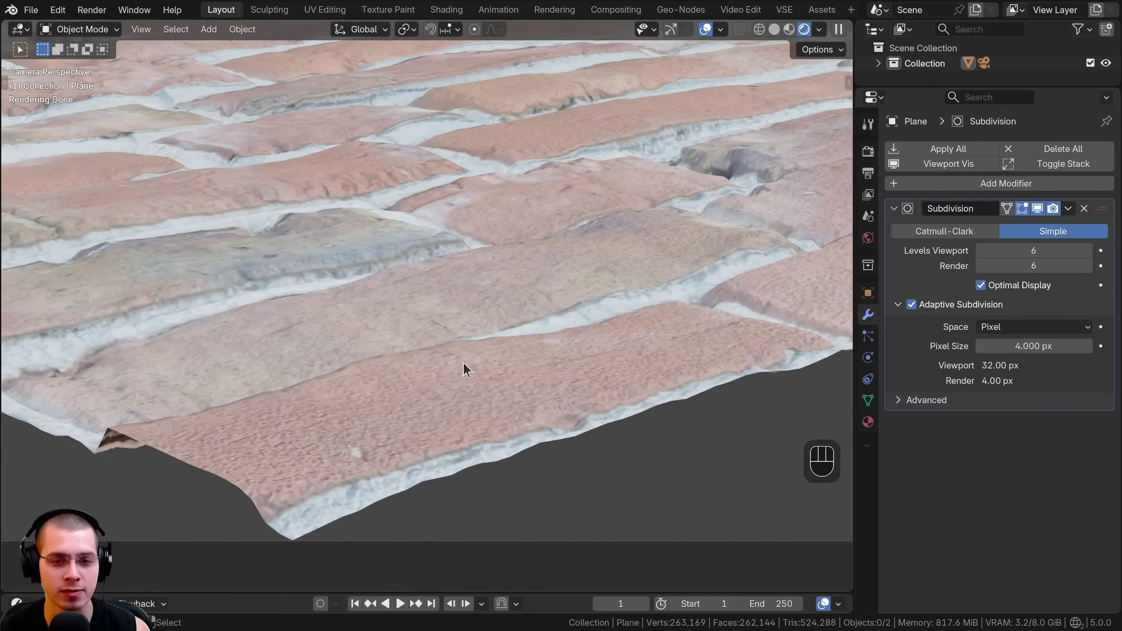
drag(1054, 348, 1105, 346)
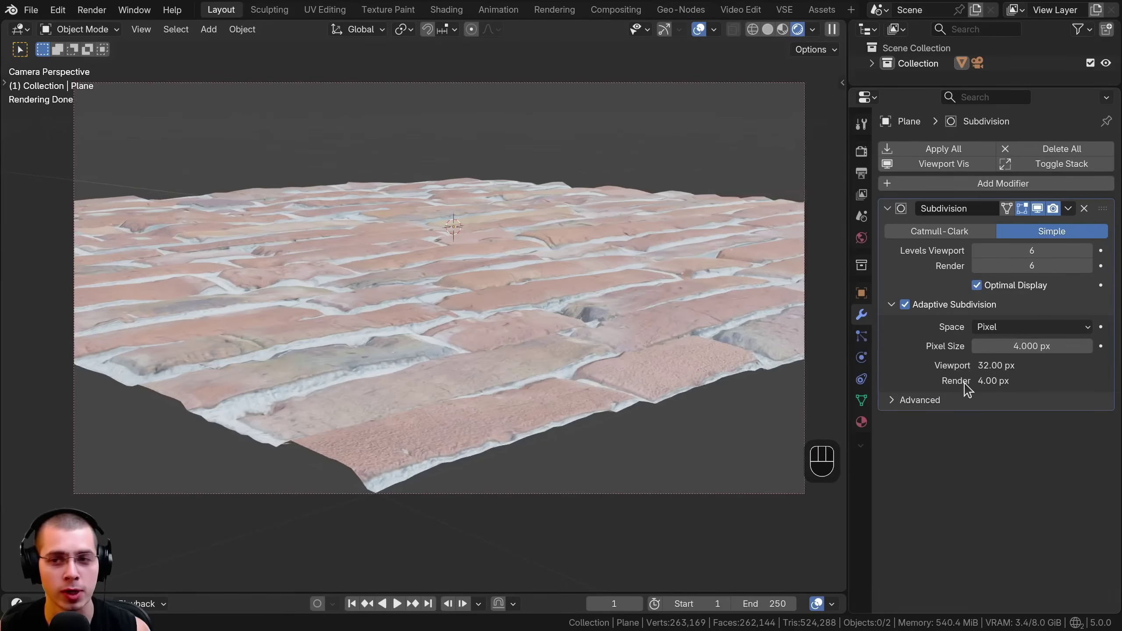
click(858, 153)
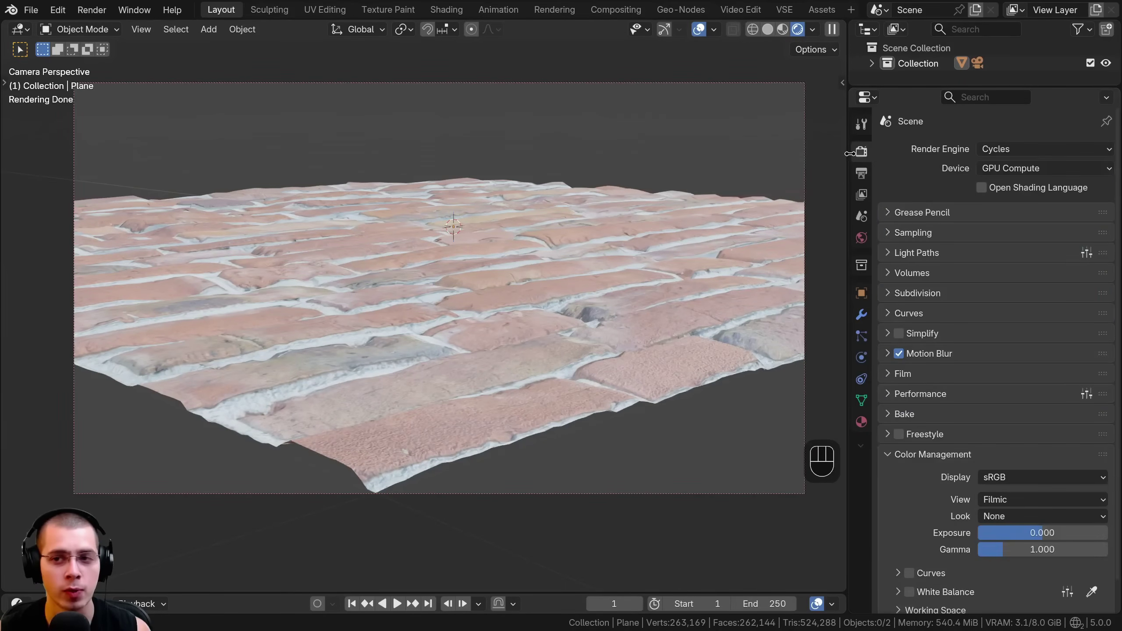
Set the render Subdivision viewport dicing rate to 1, leaving the render dicing rate at 1.00.
drag(849, 154, 835, 153)
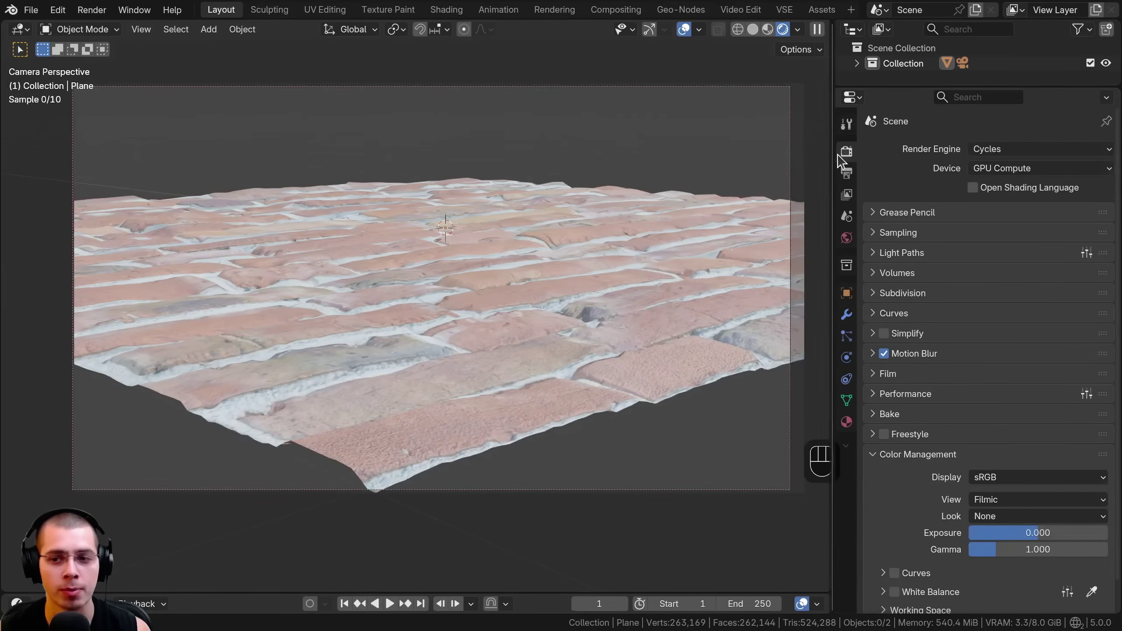
click(873, 294)
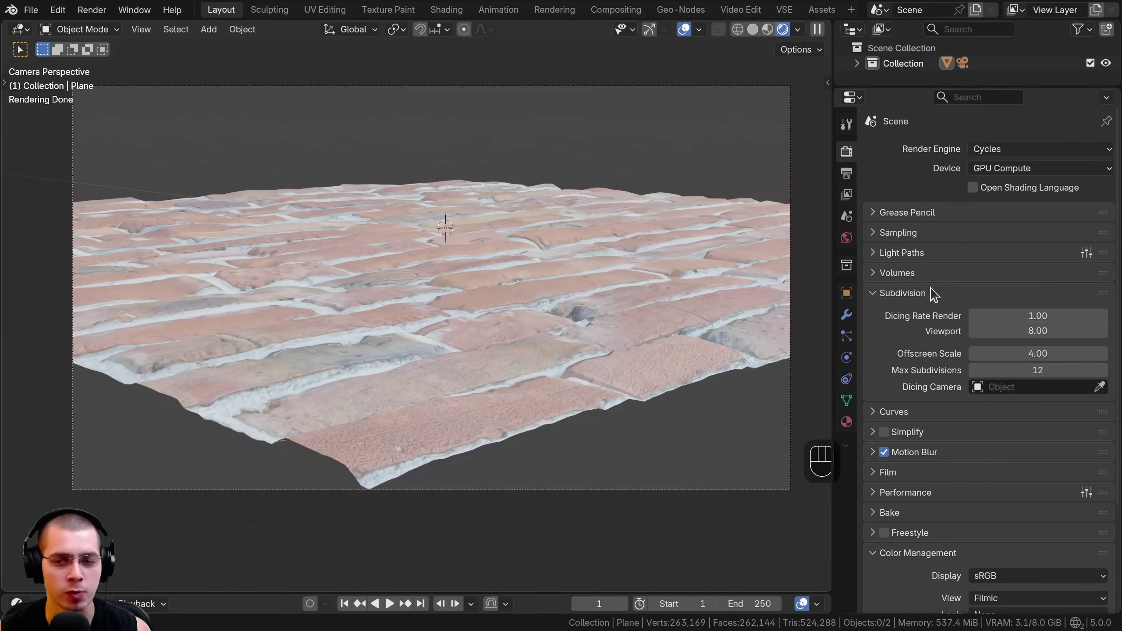
click(1035, 312)
key(Escape)
click(1026, 331)
text(1)
key(Return)
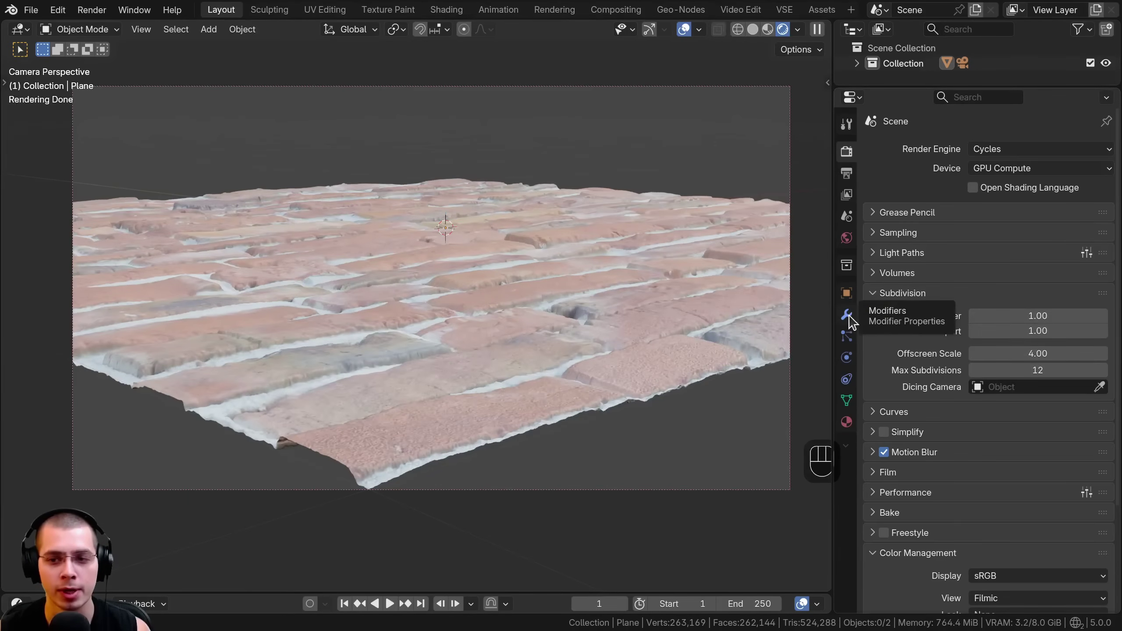
click(847, 315)
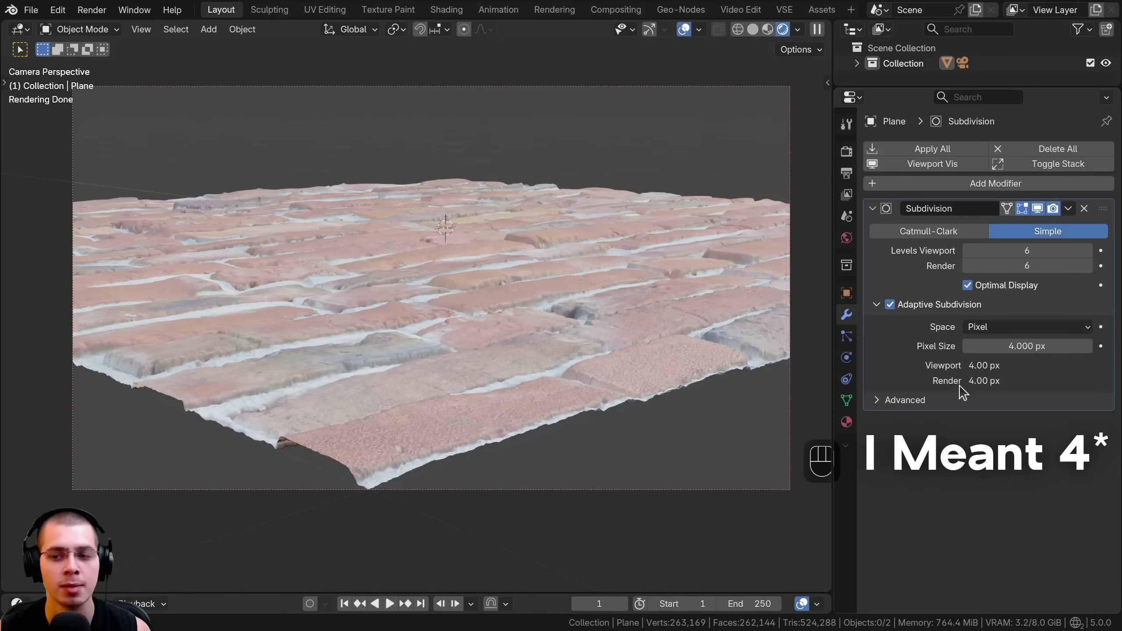
Set the adaptive Pixel Size to 2 px.
shift+middle_drag(489, 358, 494, 338)
scroll(488, 318, up, 5)
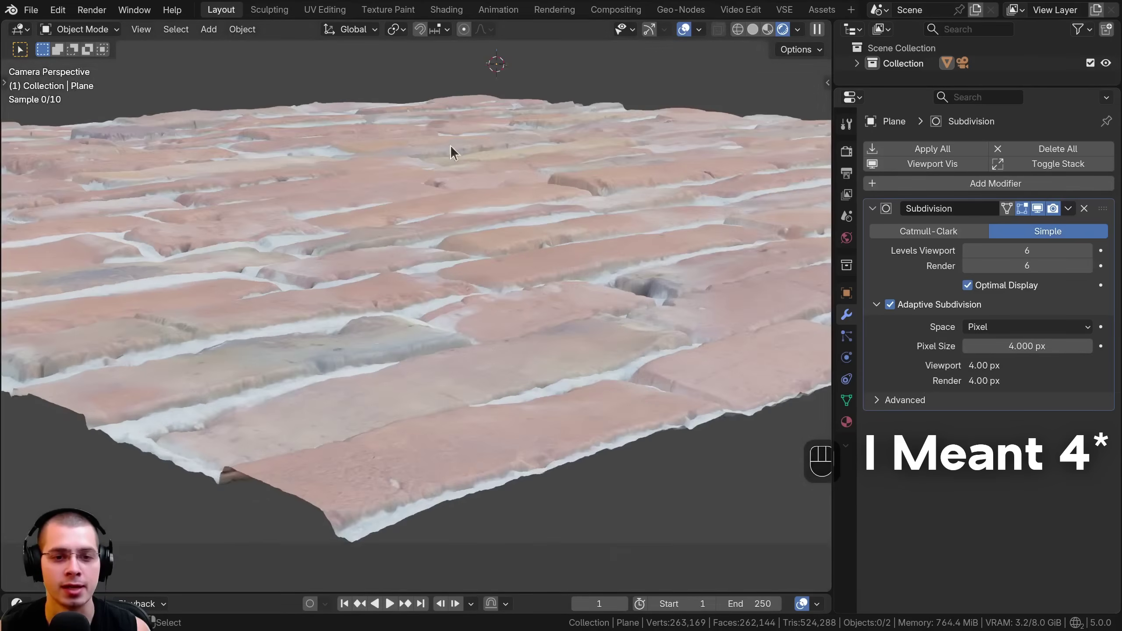
scroll(400, 228, up, 3)
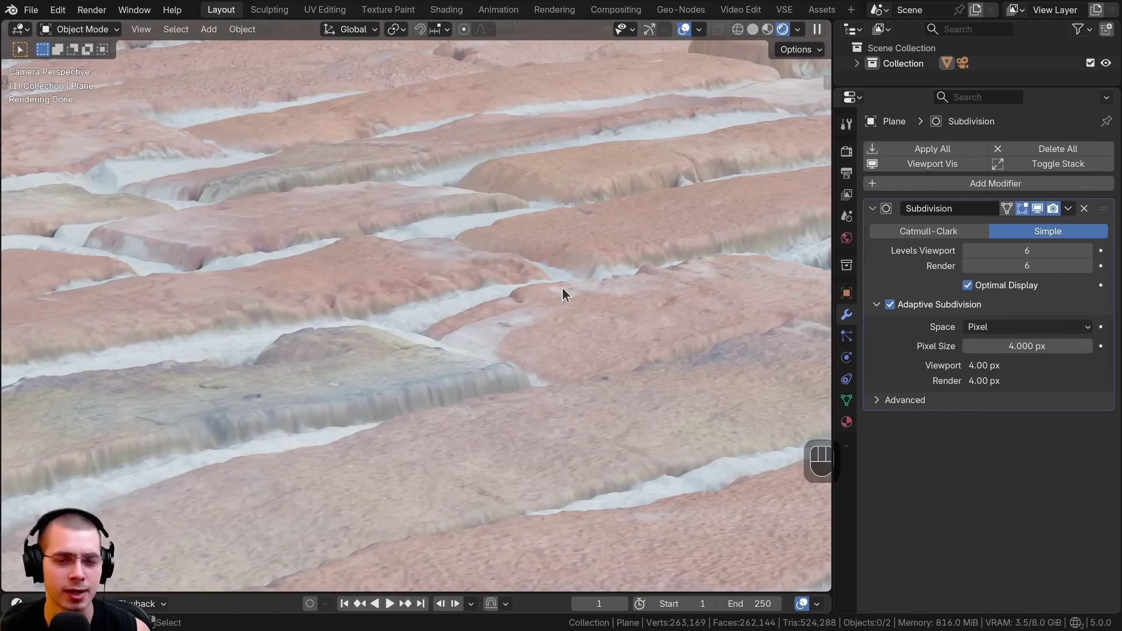
click(1000, 348)
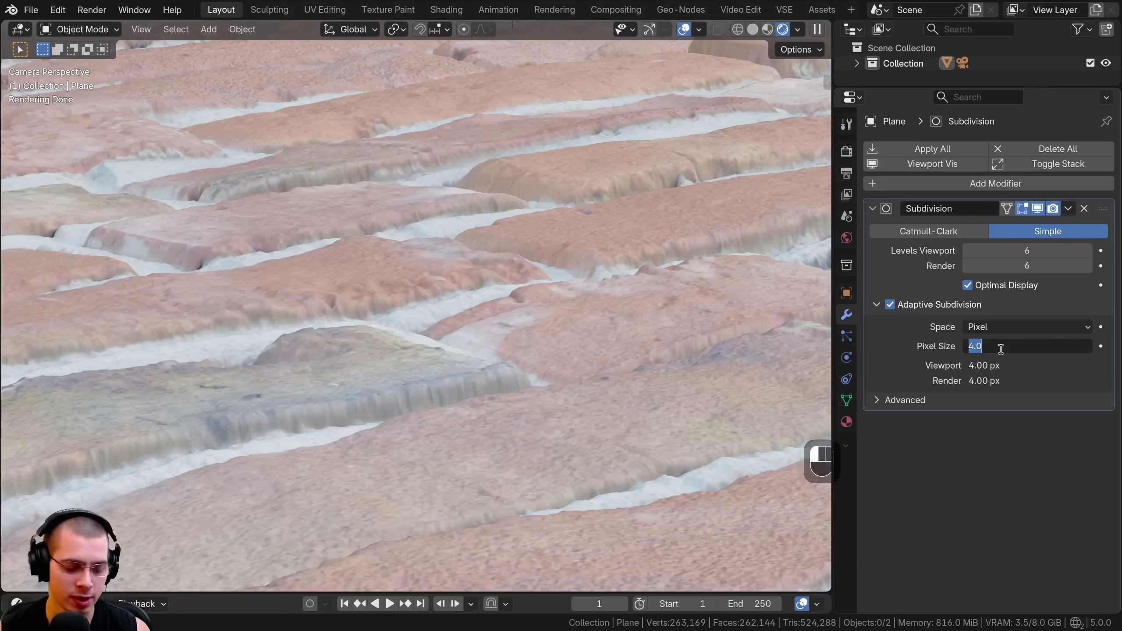
text(2)
key(Return)
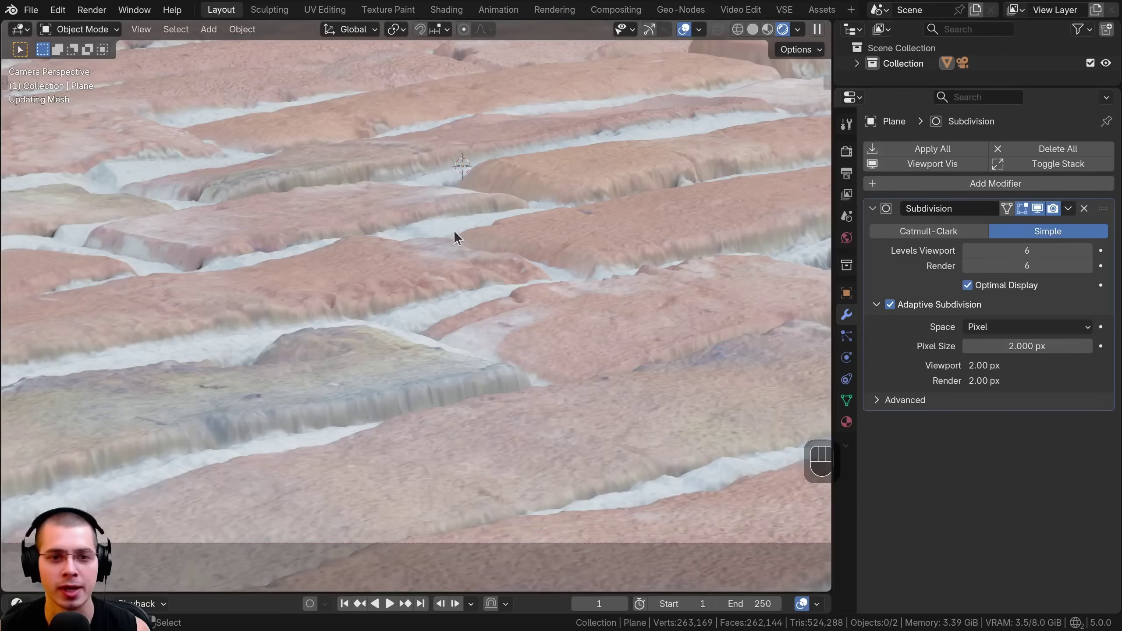
Raise the adaptive Pixel Size to 6 px, view the plane from above, and return to camera view.
scroll(454, 230, down, 3)
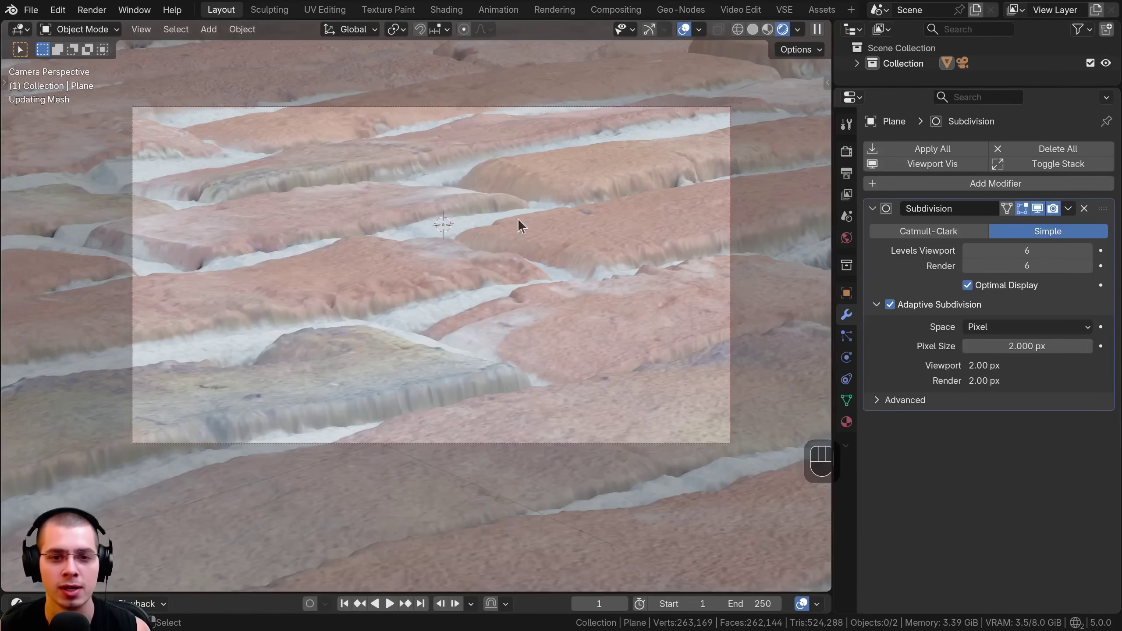
click(1027, 346)
text(6)
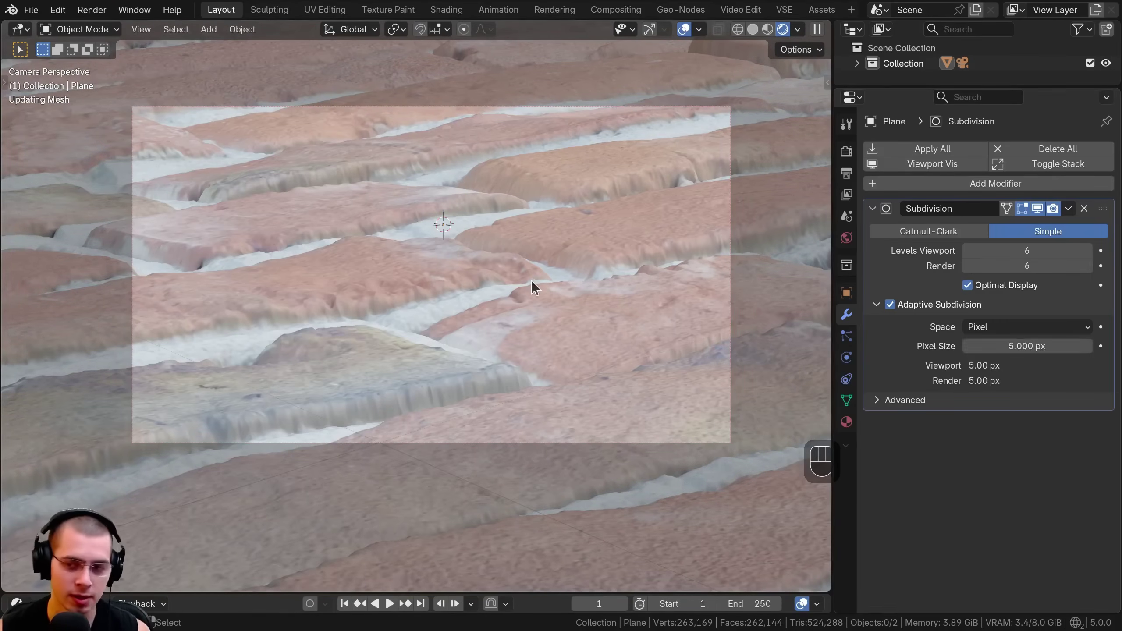
key(Return)
scroll(526, 261, up, 1)
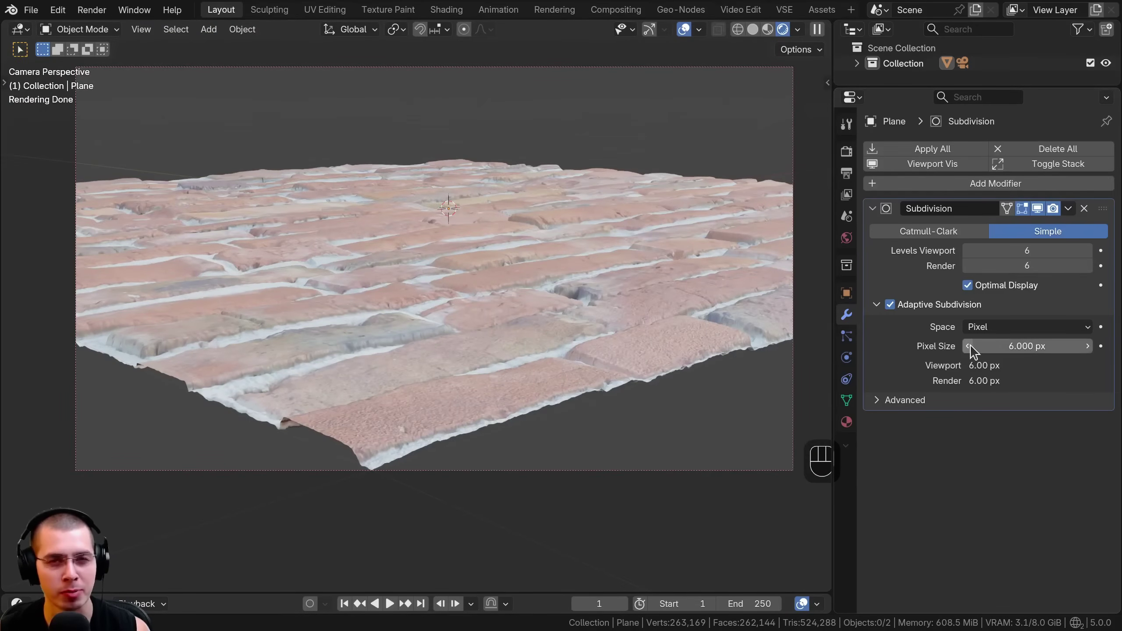
shift+middle_drag(362, 294, 361, 303)
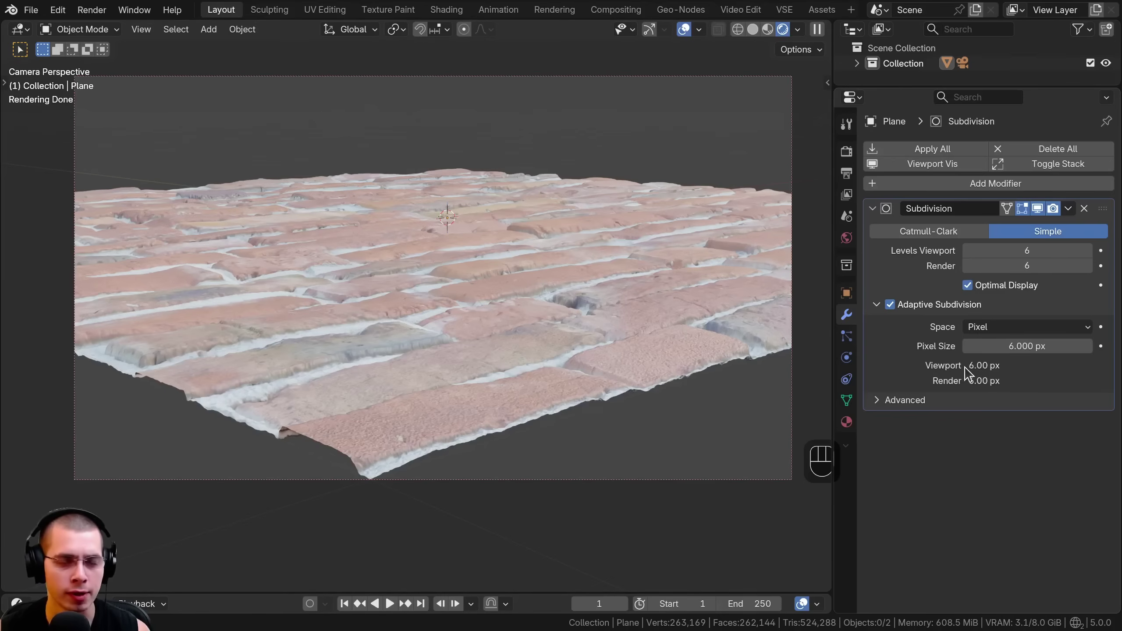
middle_drag(650, 337, 416, 255)
key(KP_0)
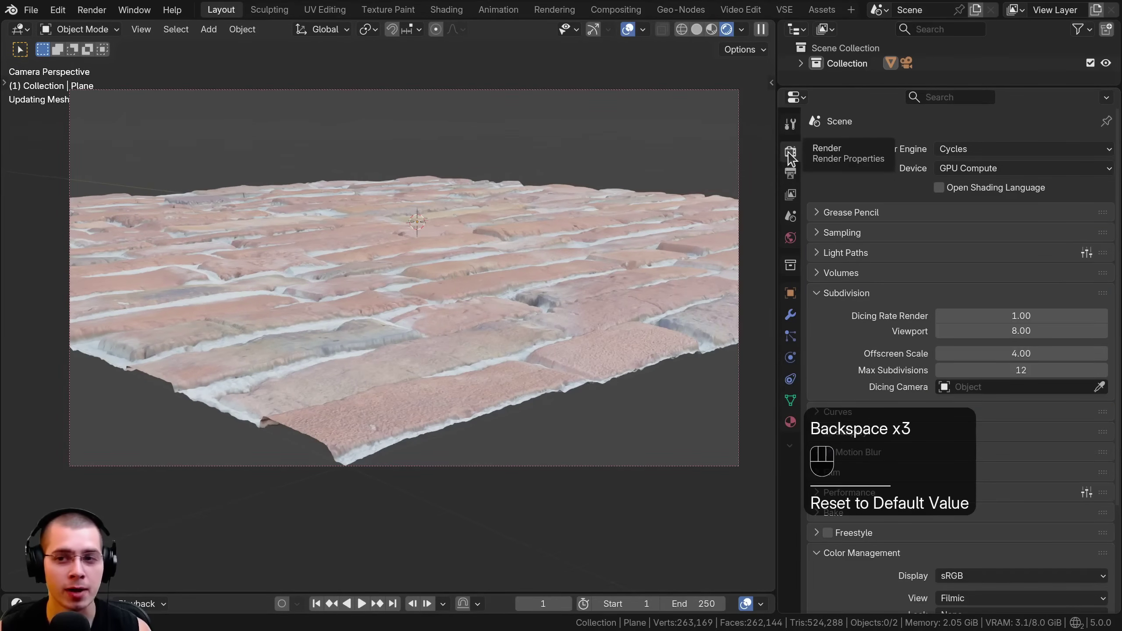
Set the viewport dicing rate to 4 and the render dicing rate to 1.
click(1019, 331)
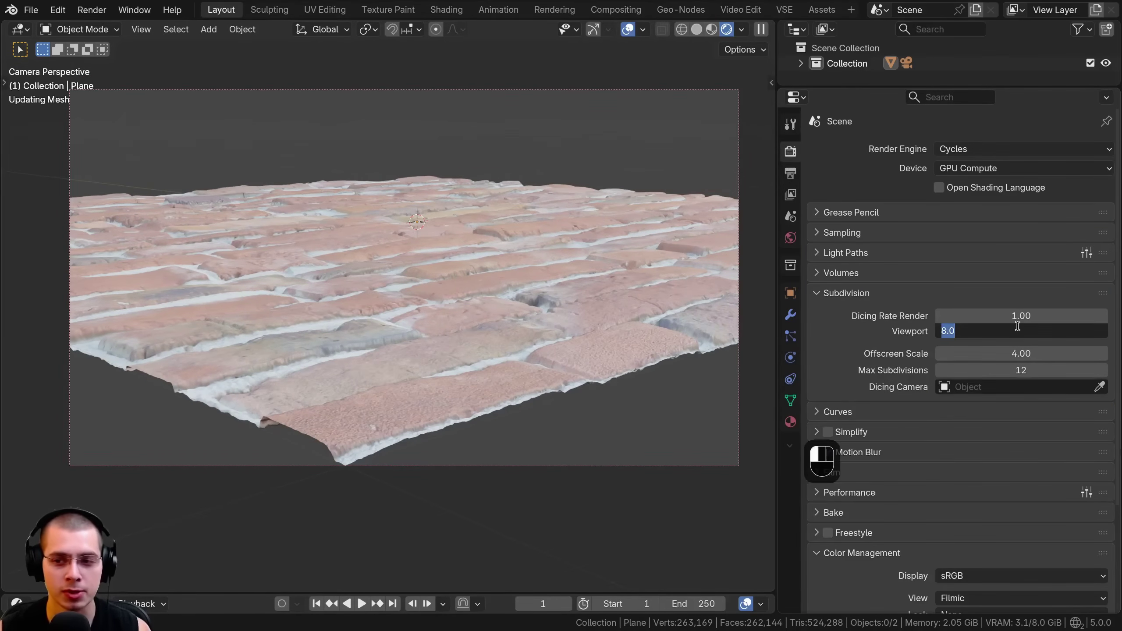
text(4)
key(Return)
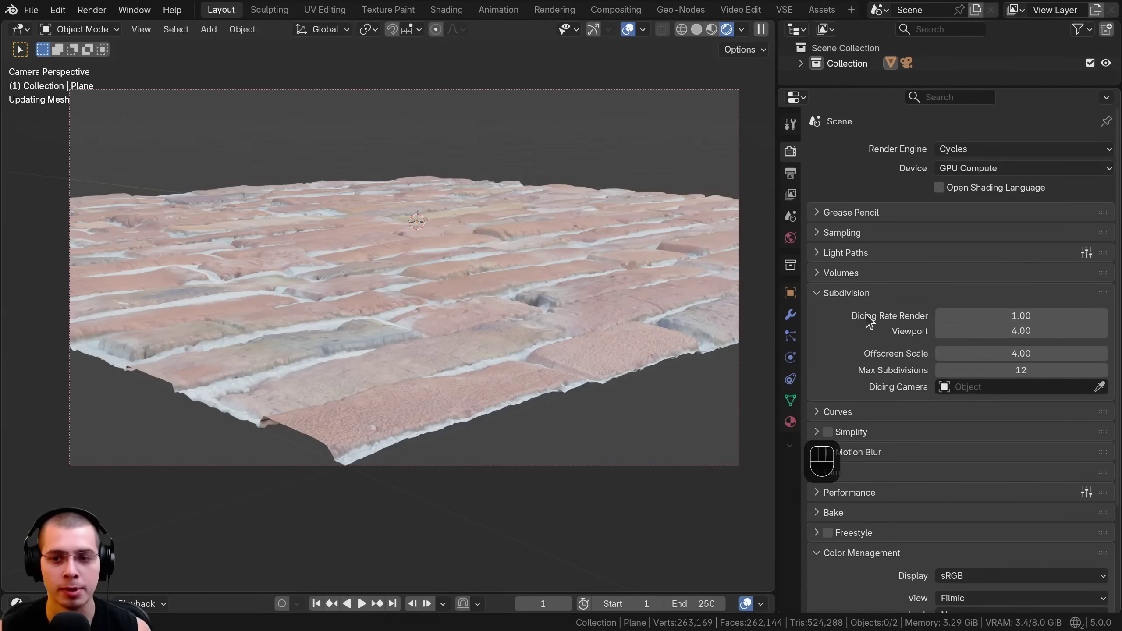
click(1036, 318)
text(1)
key(Return)
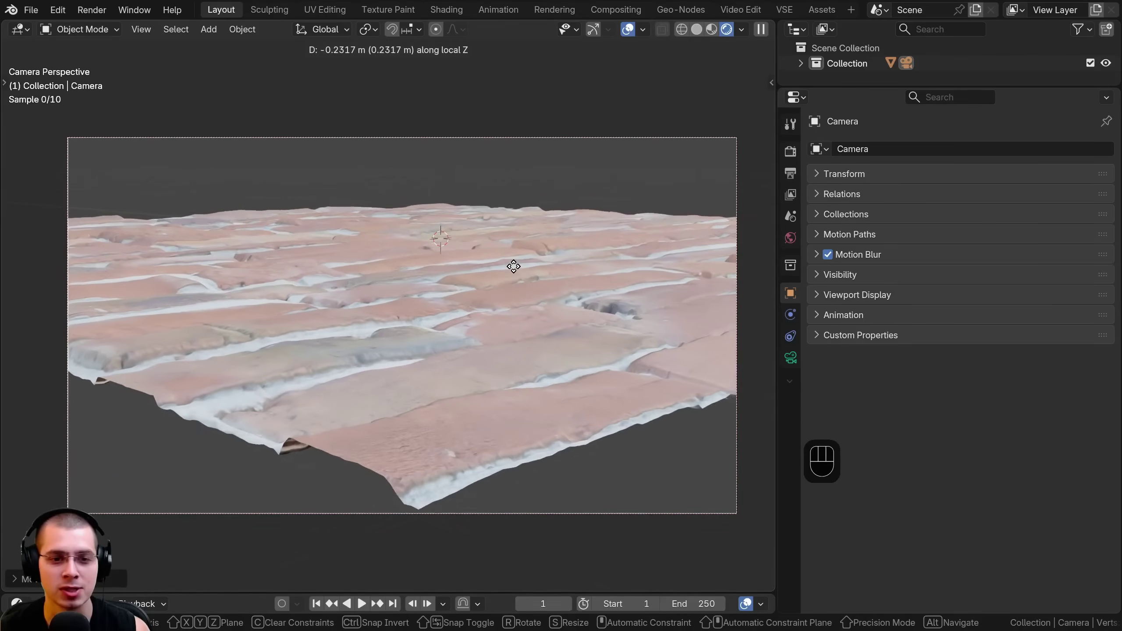
Move the camera along its local Z axis to bring the bricks into close-up framing.
click(516, 238)
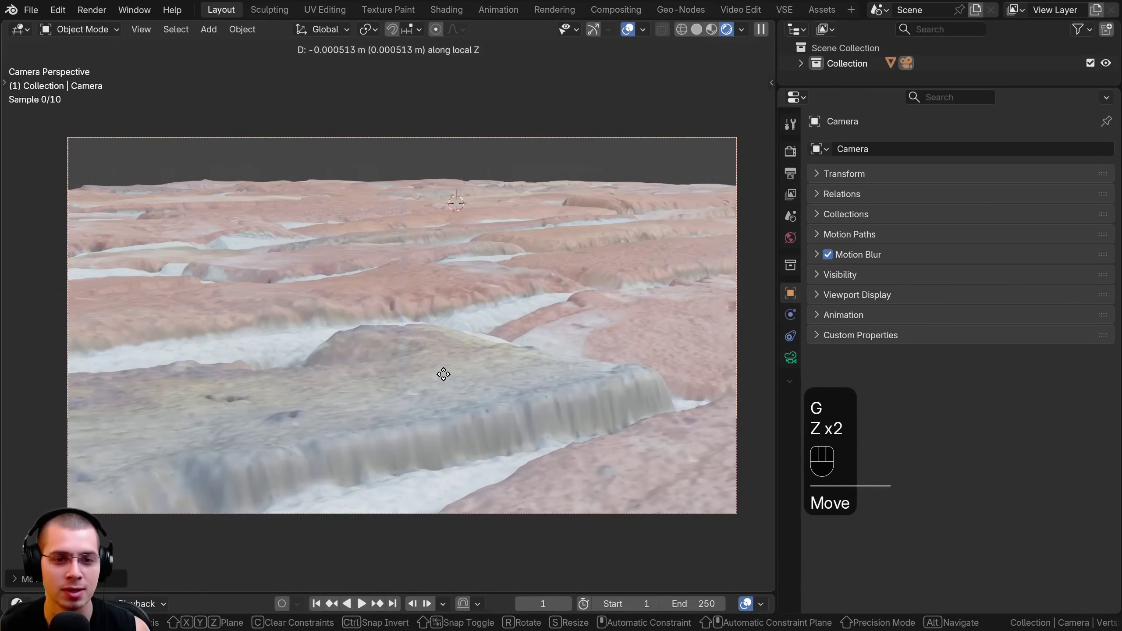
click(444, 354)
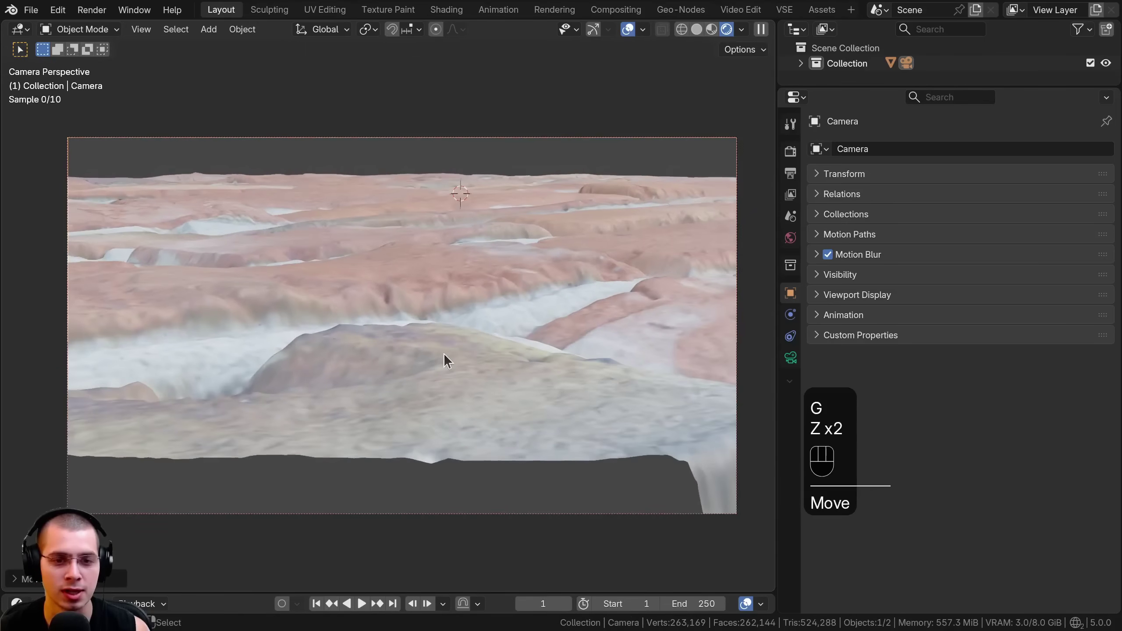
key(z)
key(z)
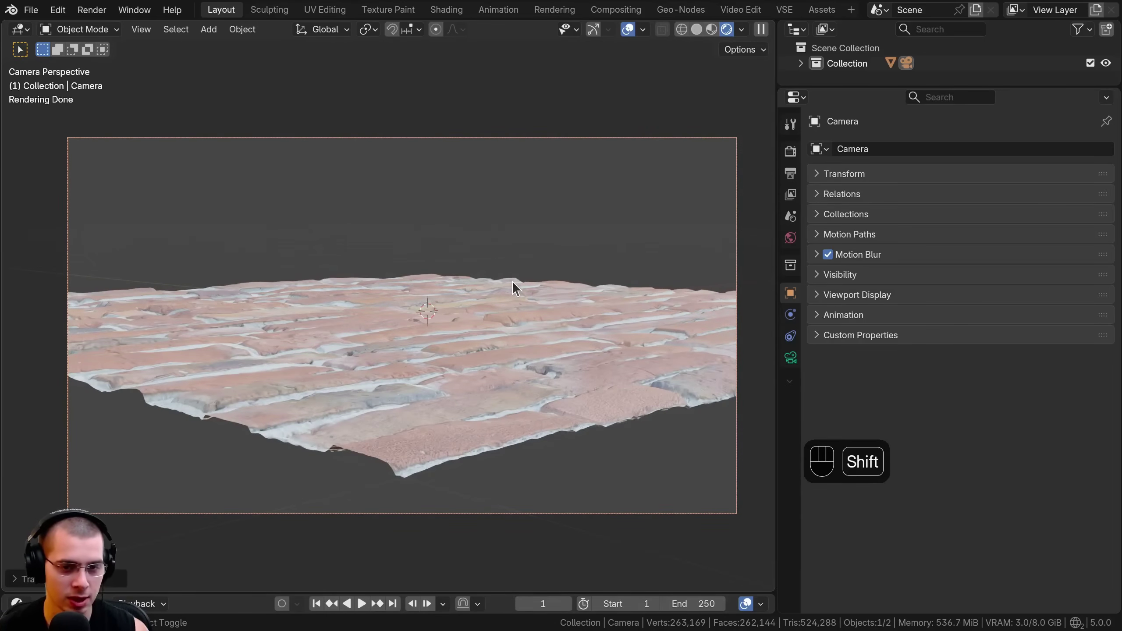
Walk the camera low and close over the displaced bricks until a mortar joint fills the frame.
key(shift+grave)
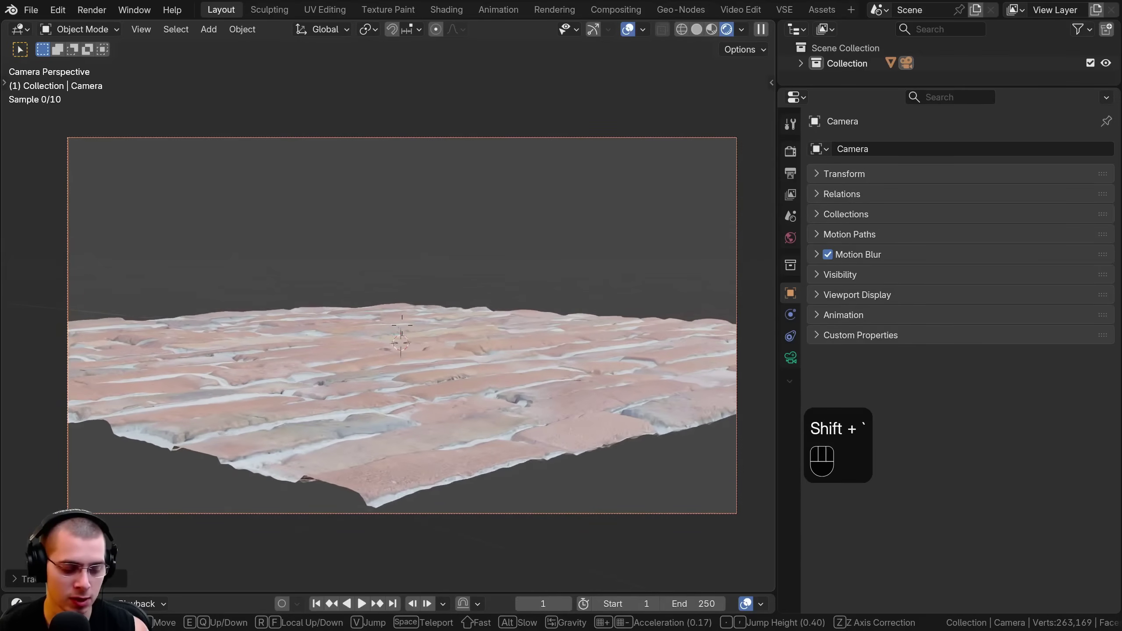
key(w)
key(a)
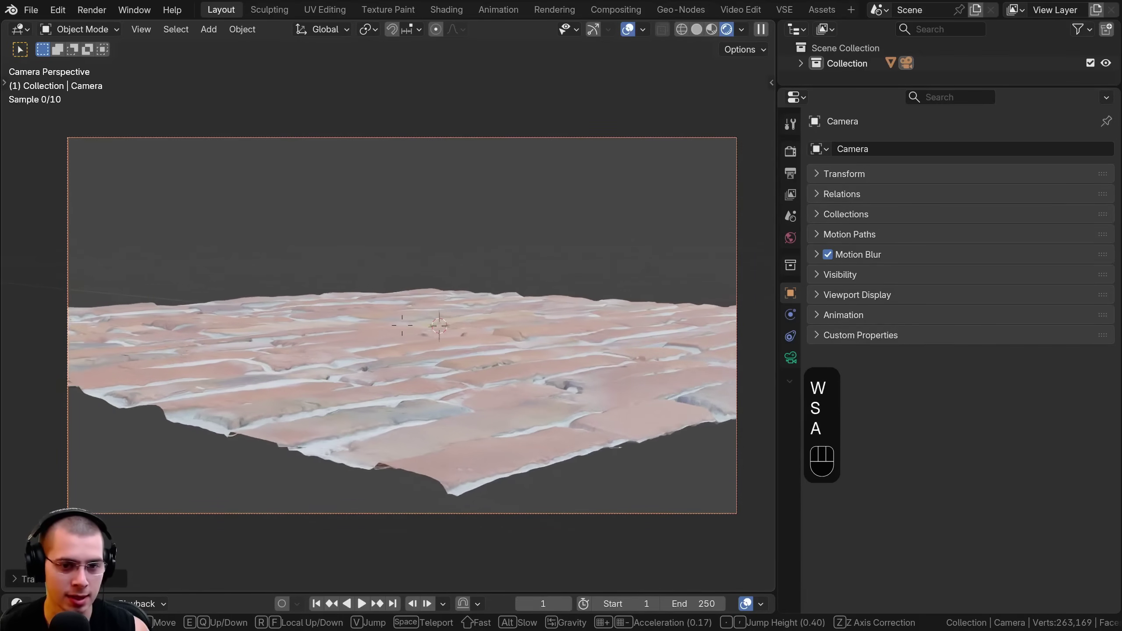
key(w)
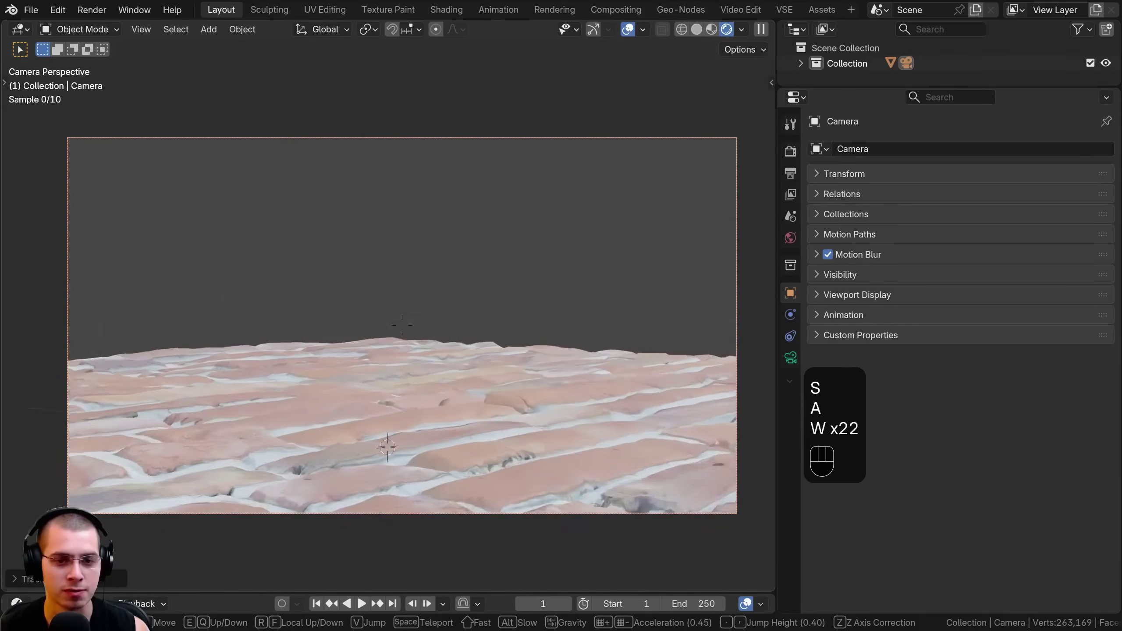
key(w)
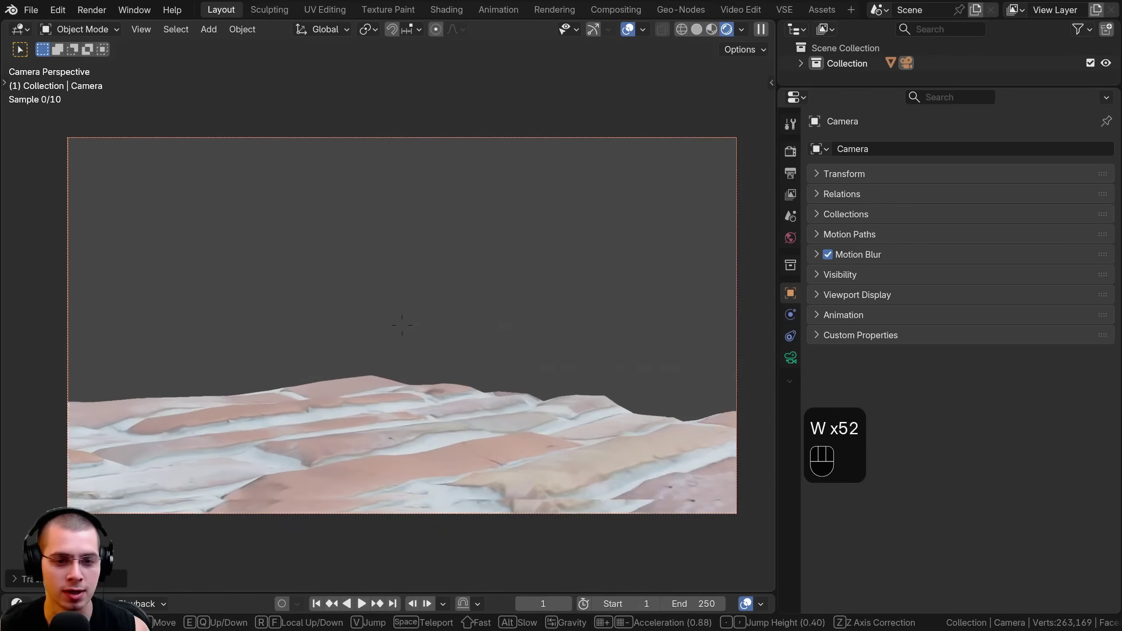
key(w)
key(s)
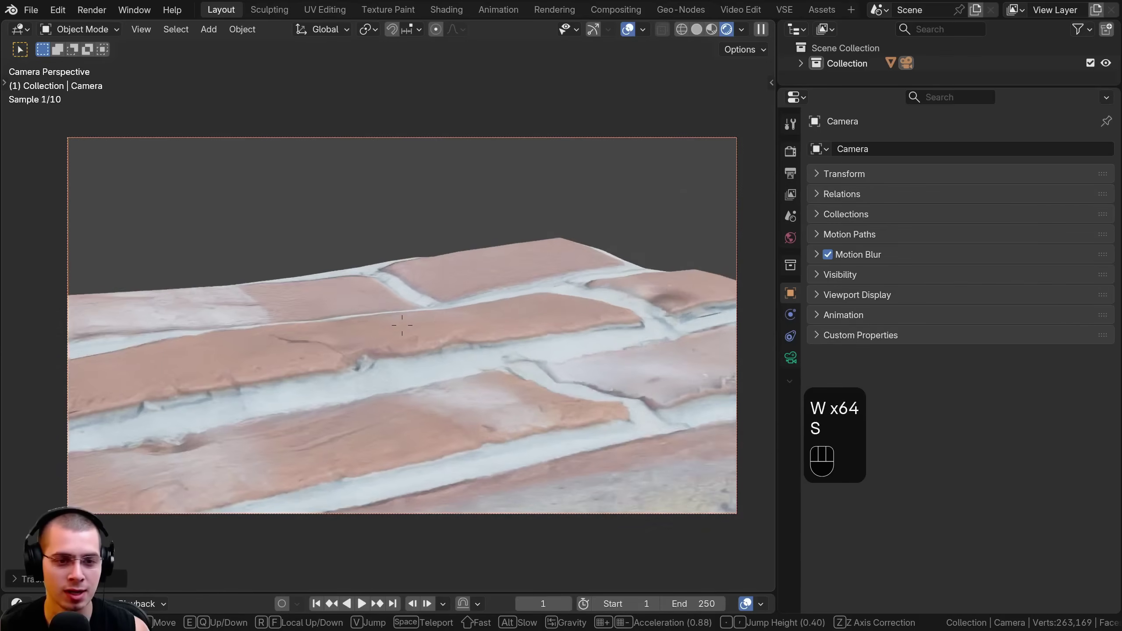
key(d)
key(d)
key(w)
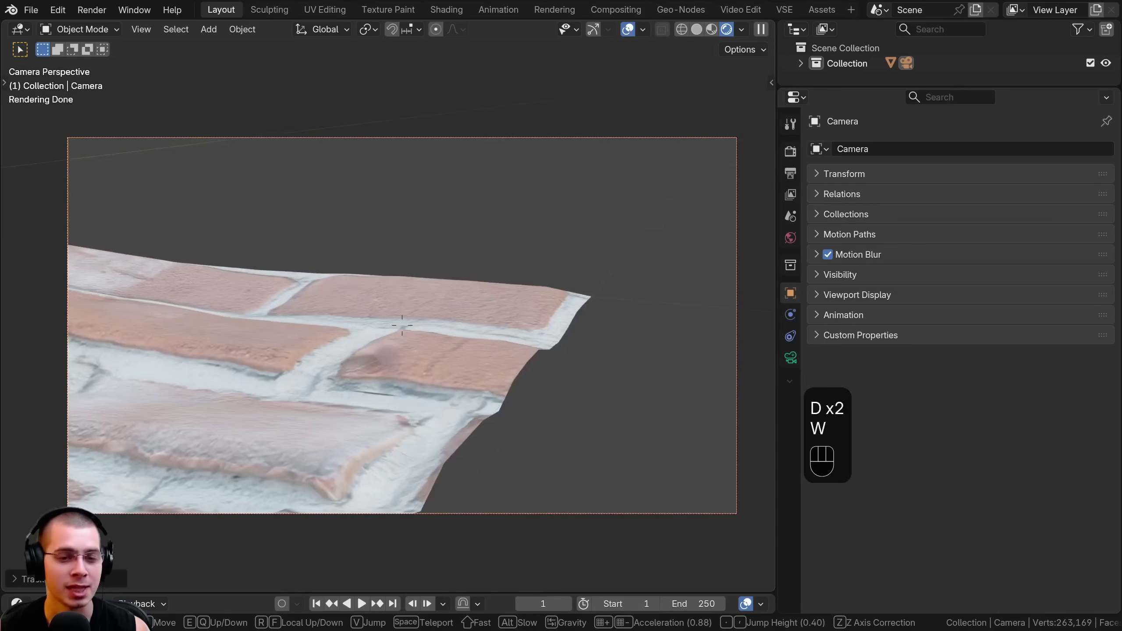
key(w)
key(w)
key(w)
key(w)
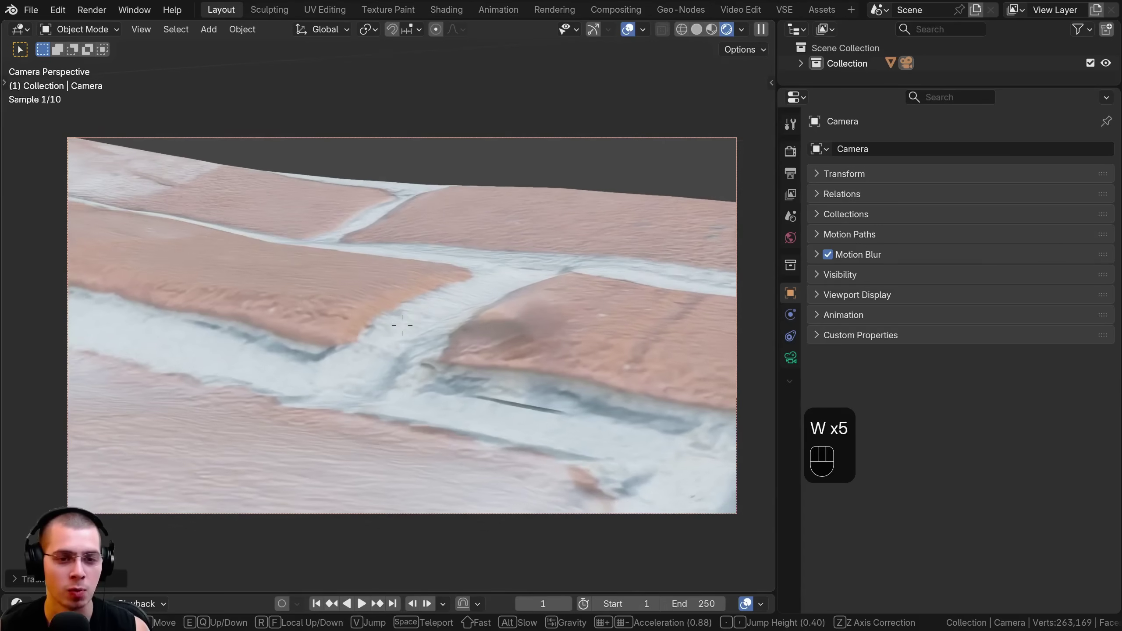
key(s)
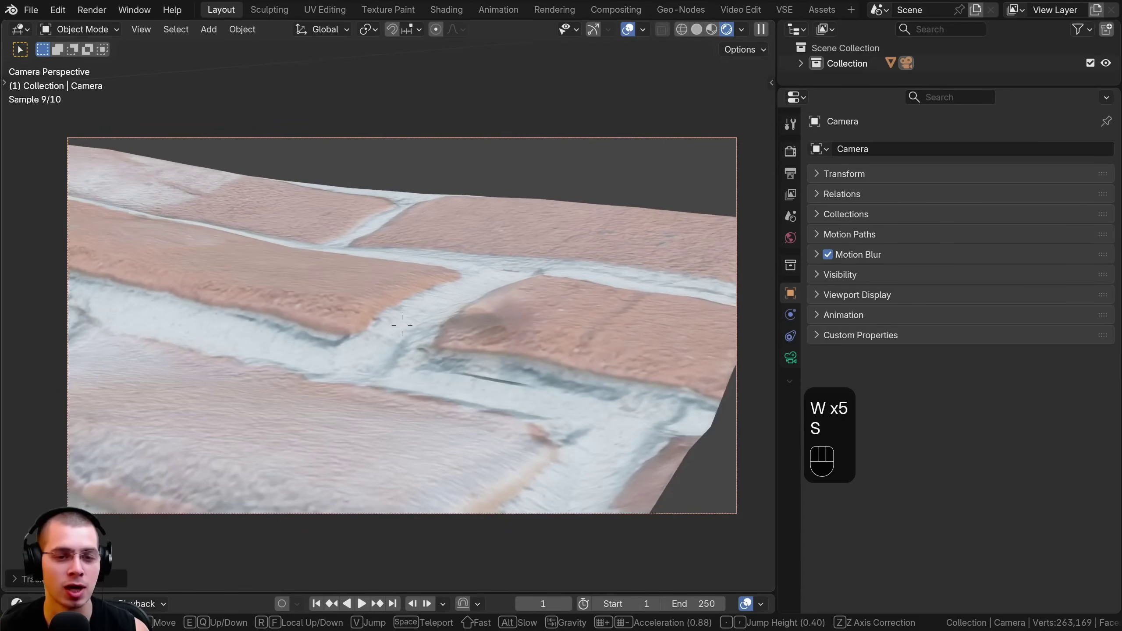
click(512, 280)
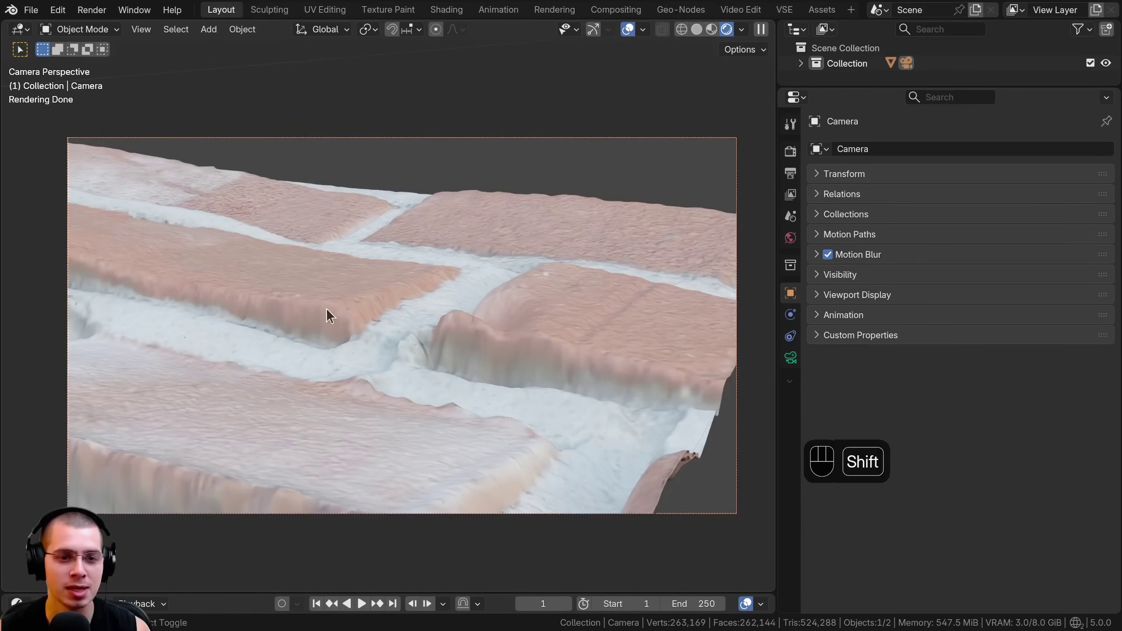
scroll(148, 302, up, 3)
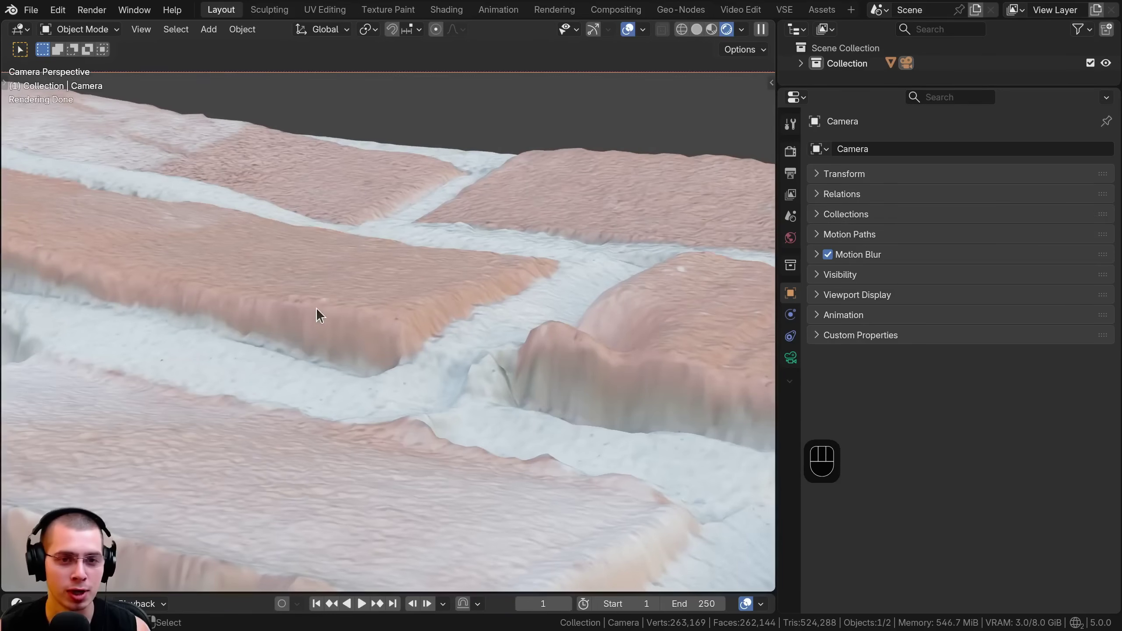
scroll(320, 314, down, 4)
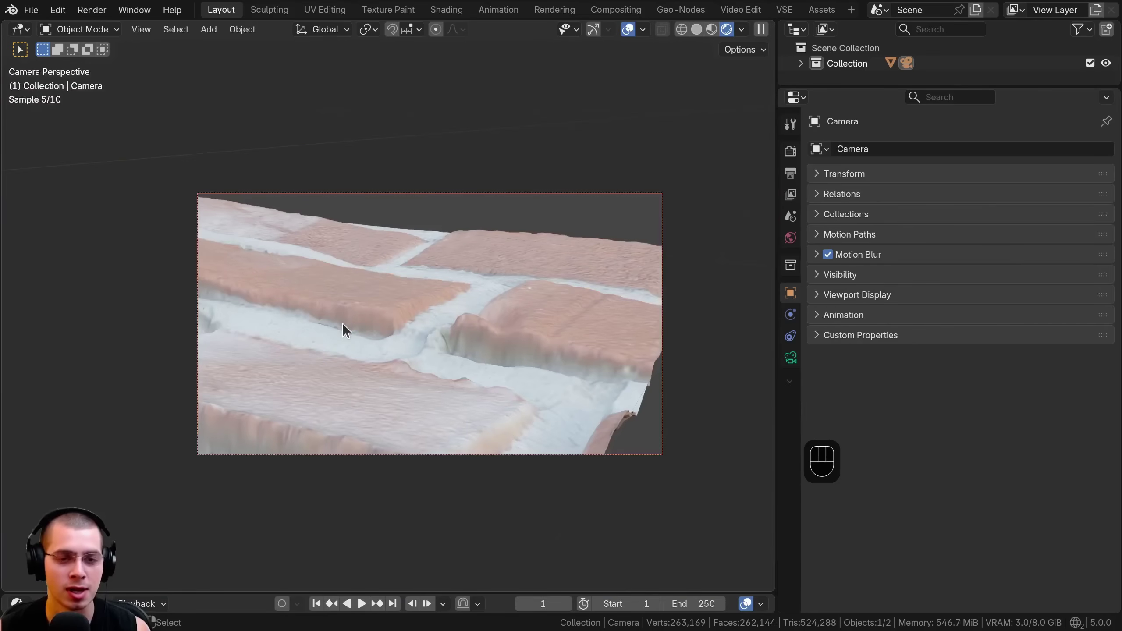
In the Shading workspace, add a Wireframe node and feed its Factor into the Material Output Surface.
click(445, 9)
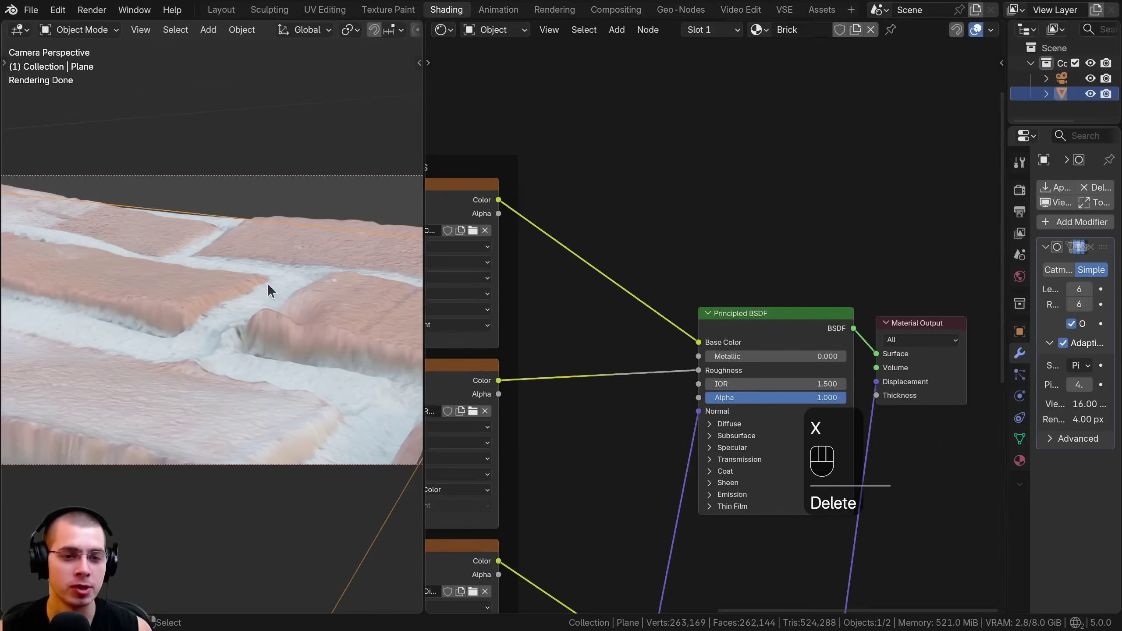
middle_drag(669, 195, 664, 183)
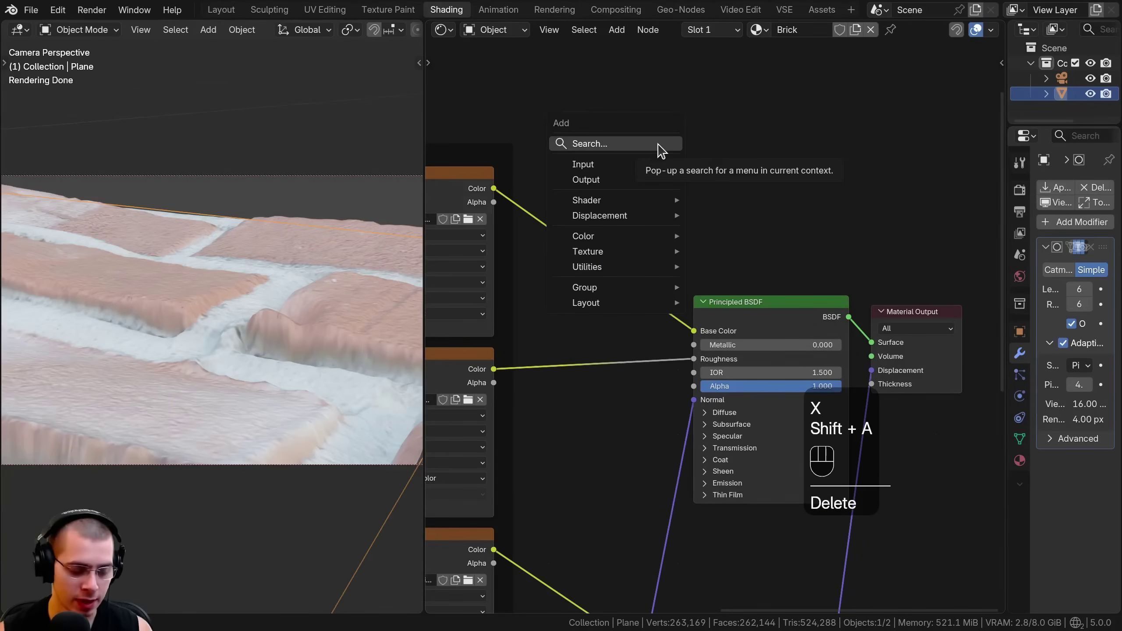
text(wire)
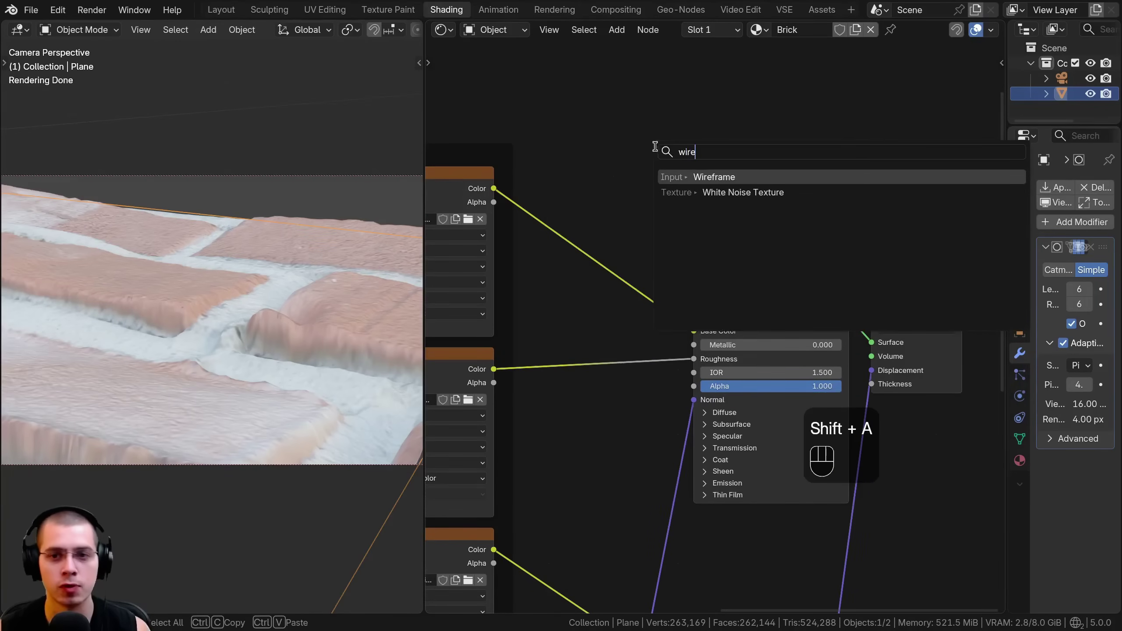
click(696, 176)
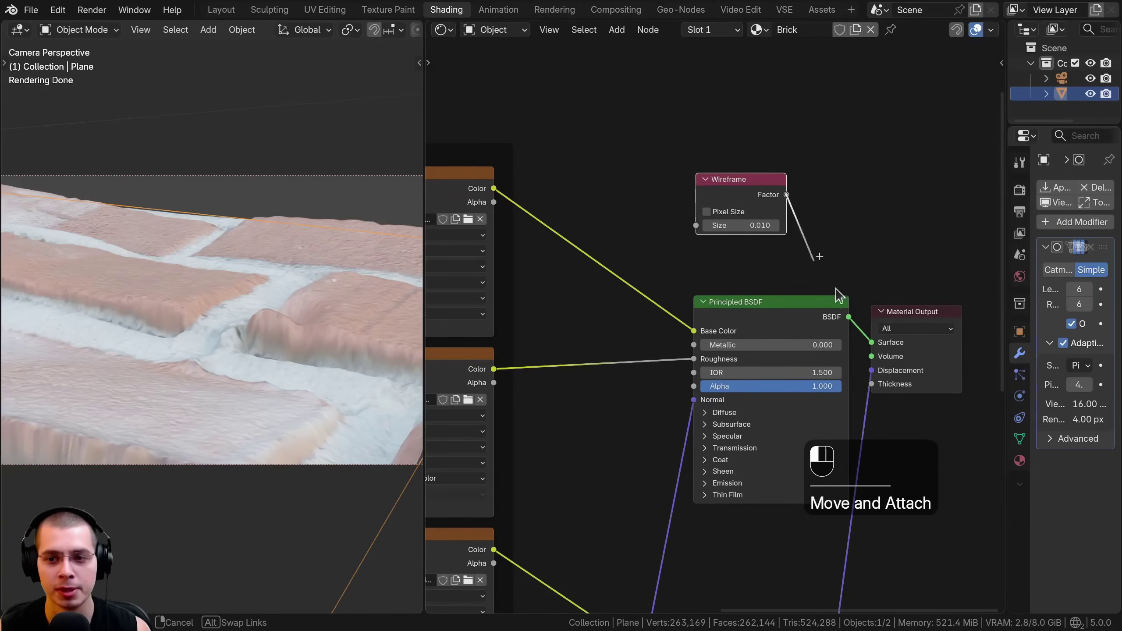
drag(874, 347, 875, 344)
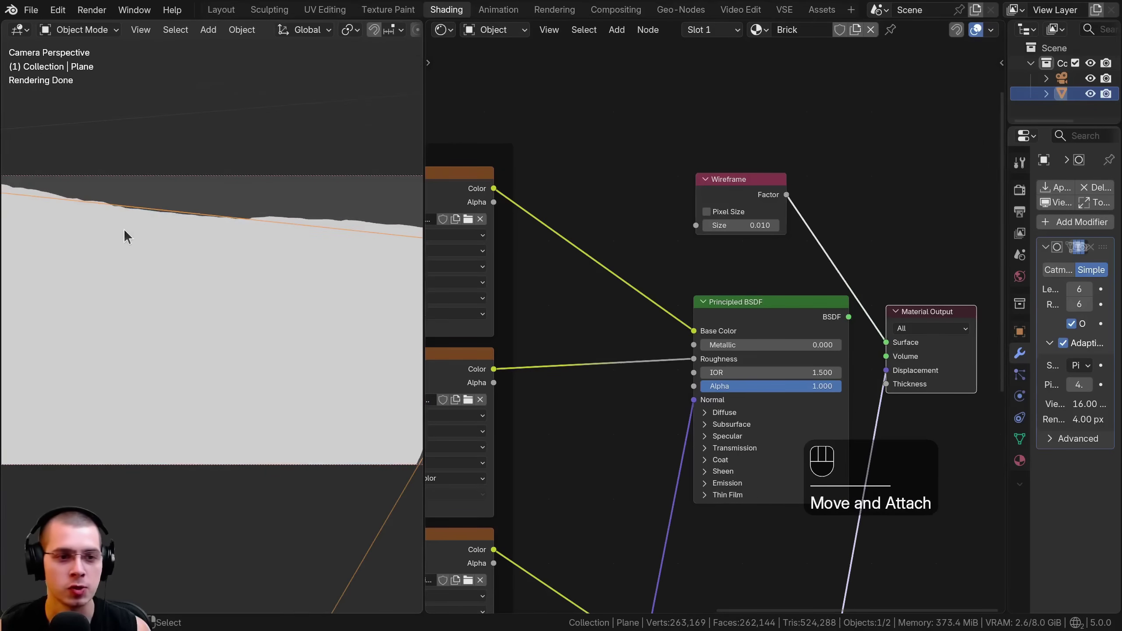
Set the Wireframe node's Size to 0.001 and nudge the node into place.
scroll(669, 313, up, 3)
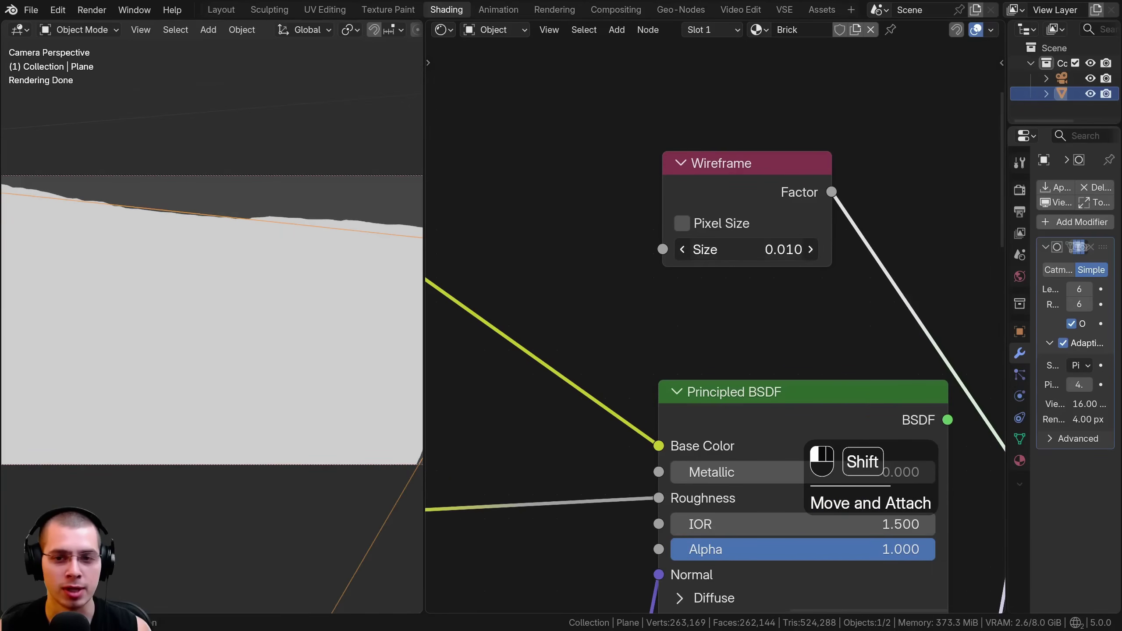
shift+drag(746, 250, 769, 249)
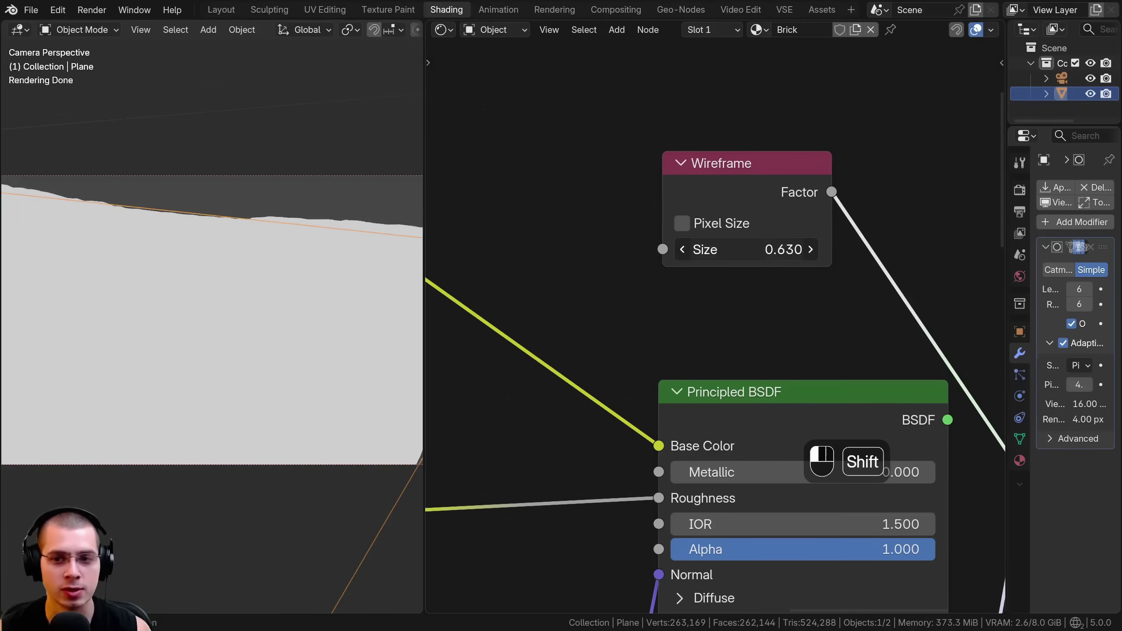
shift+drag(751, 250, 705, 253)
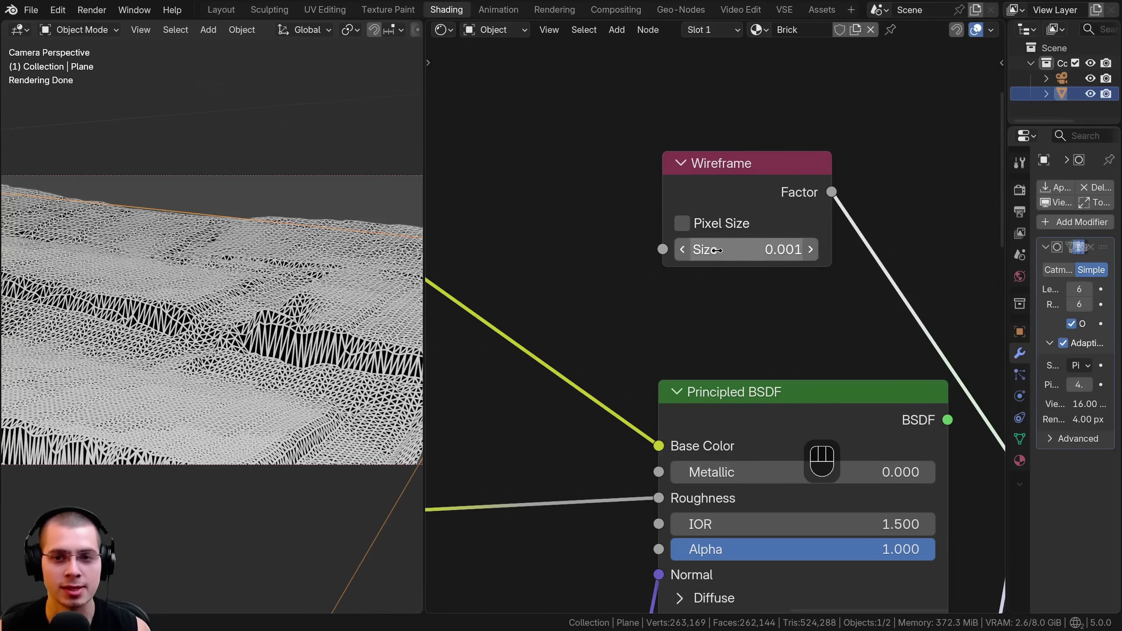
drag(750, 207, 757, 227)
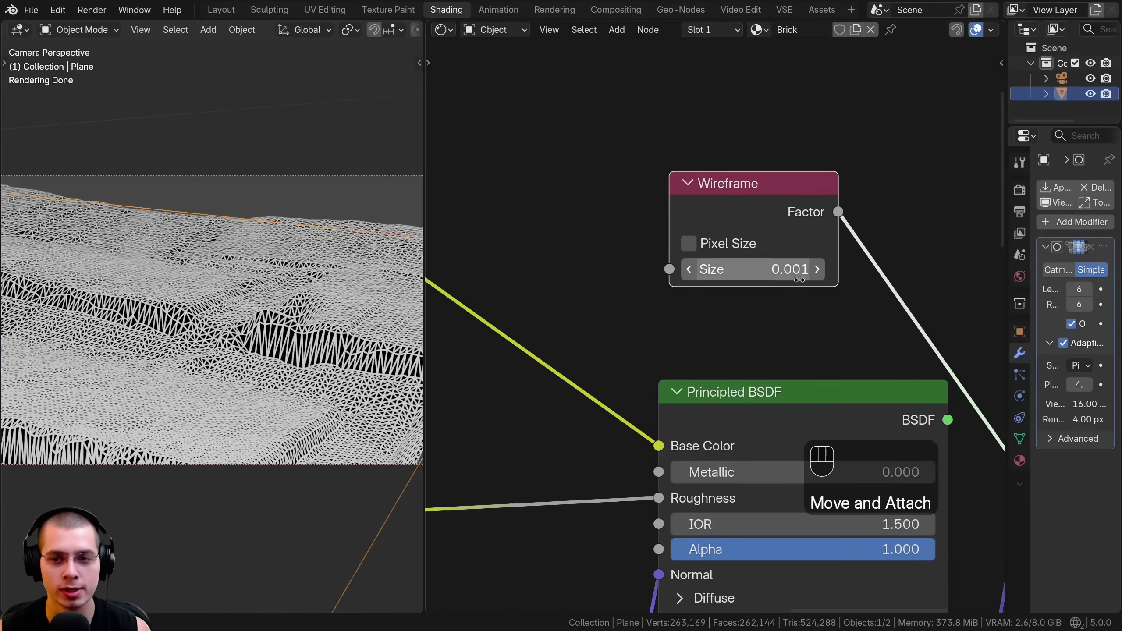
Widen the 3D viewport beside the node editor and zoom in on the wireframe triangles at the plane's corner.
scroll(212, 346, down, 2)
middle_drag(234, 329, 223, 218)
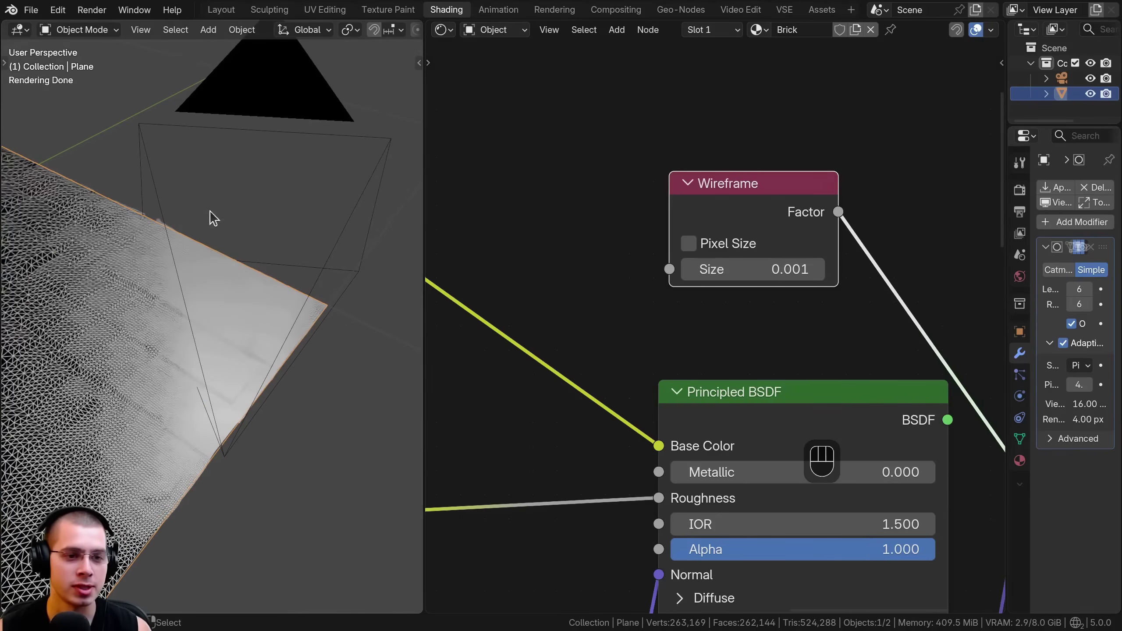
scroll(221, 305, up, 4)
scroll(230, 392, up, 2)
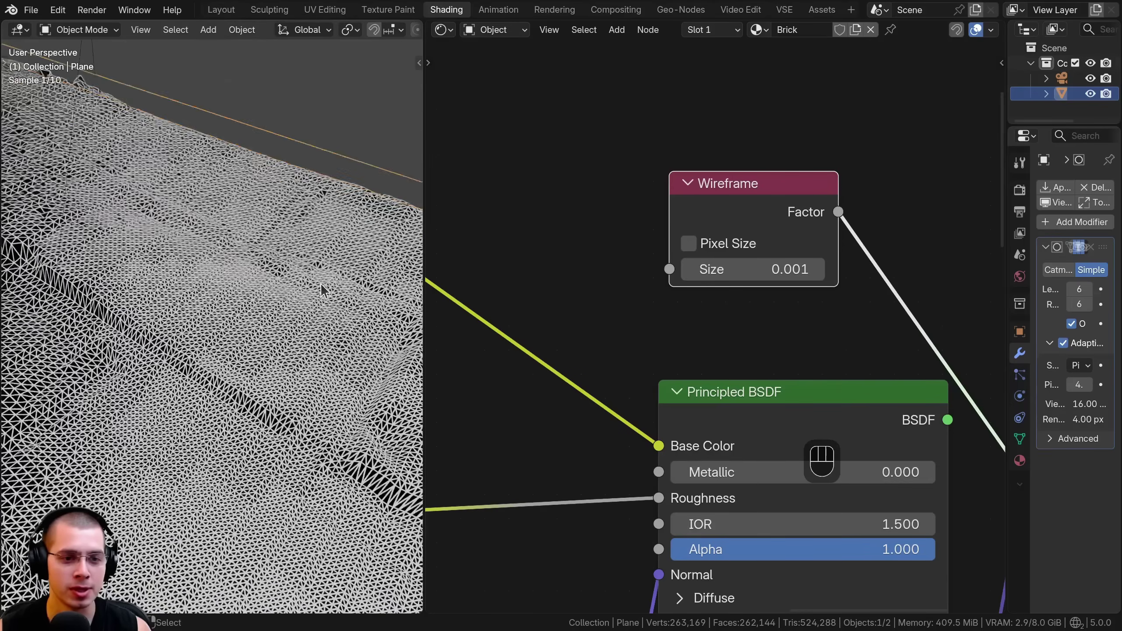
drag(427, 265, 647, 264)
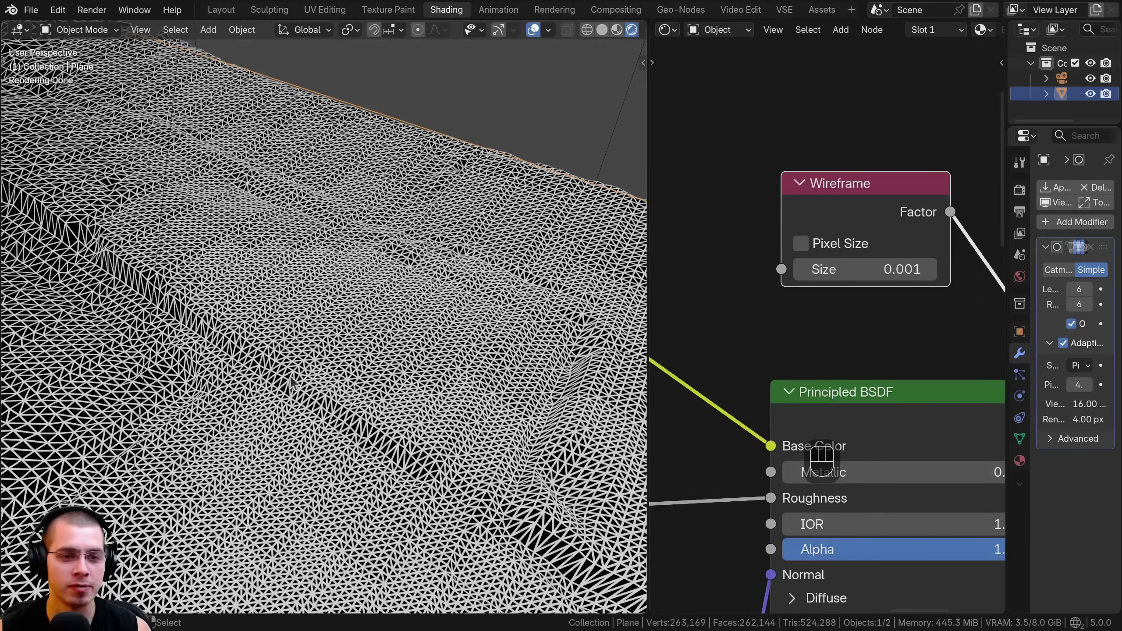
scroll(160, 426, down, 5)
middle_drag(157, 420, 199, 411)
shift+middle_drag(199, 411, 356, 390)
scroll(356, 391, up, 4)
shift+middle_drag(265, 390, 353, 367)
middle_drag(353, 367, 277, 334)
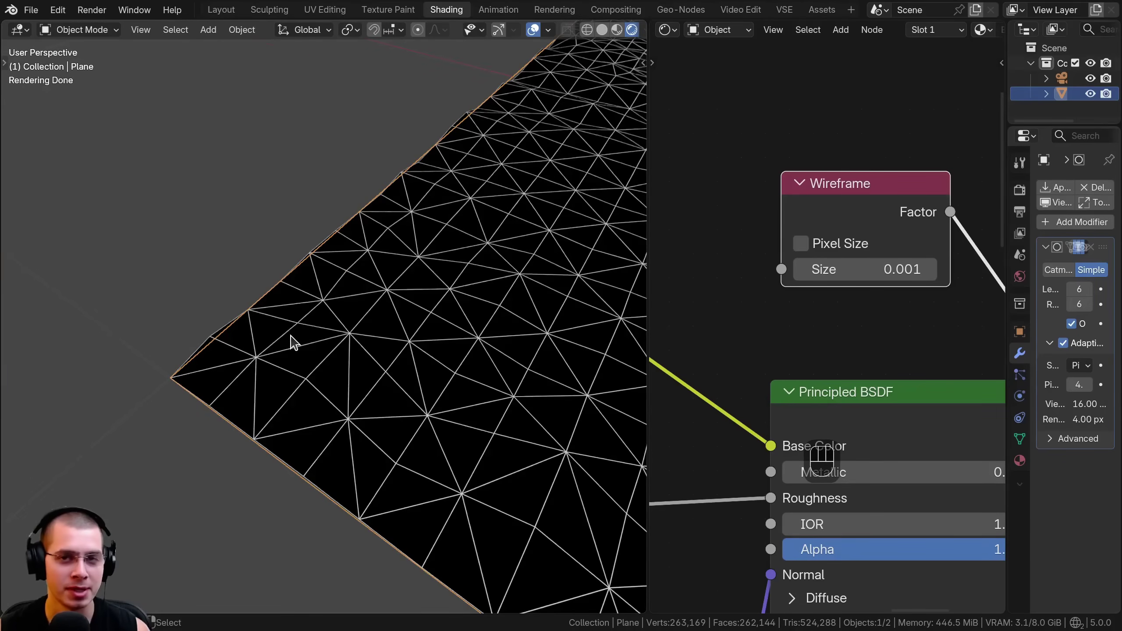
scroll(295, 339, down, 6)
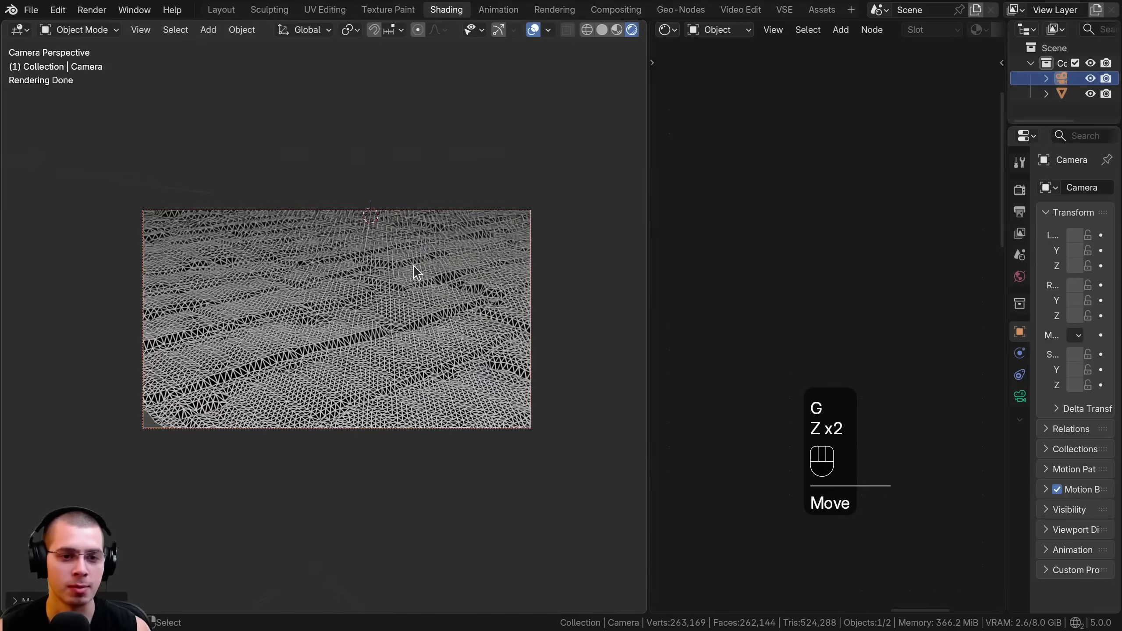
Maximize the 3D viewport, then raise and shift the camera along its local and vertical axes.
key(ctrl+space)
key(g)
key(g)
key(z)
key(z)
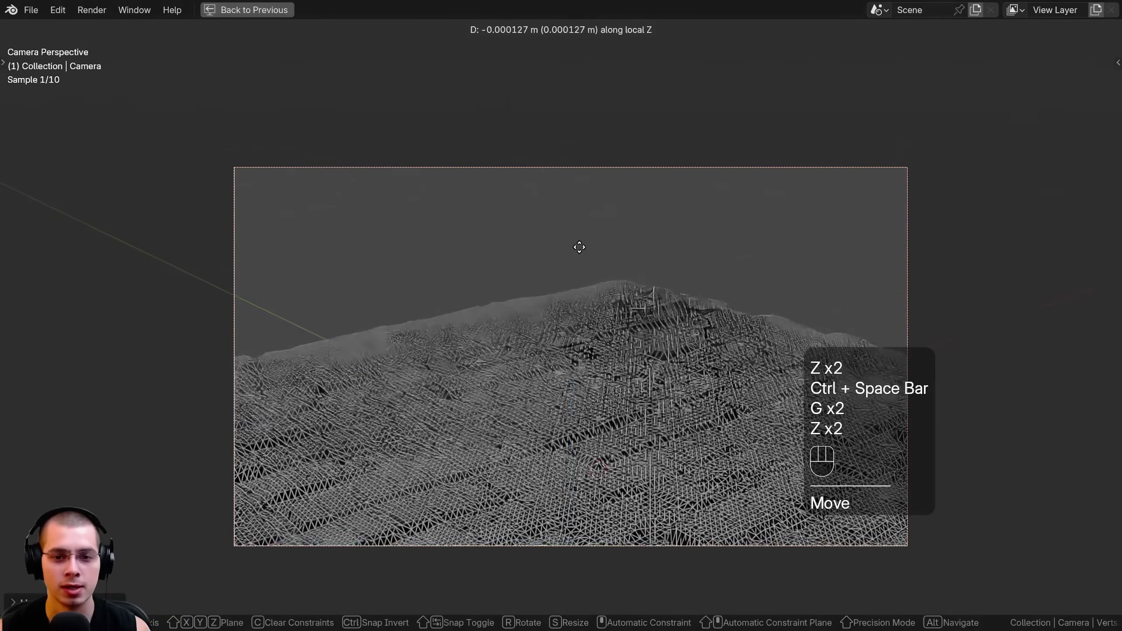
click(597, 153)
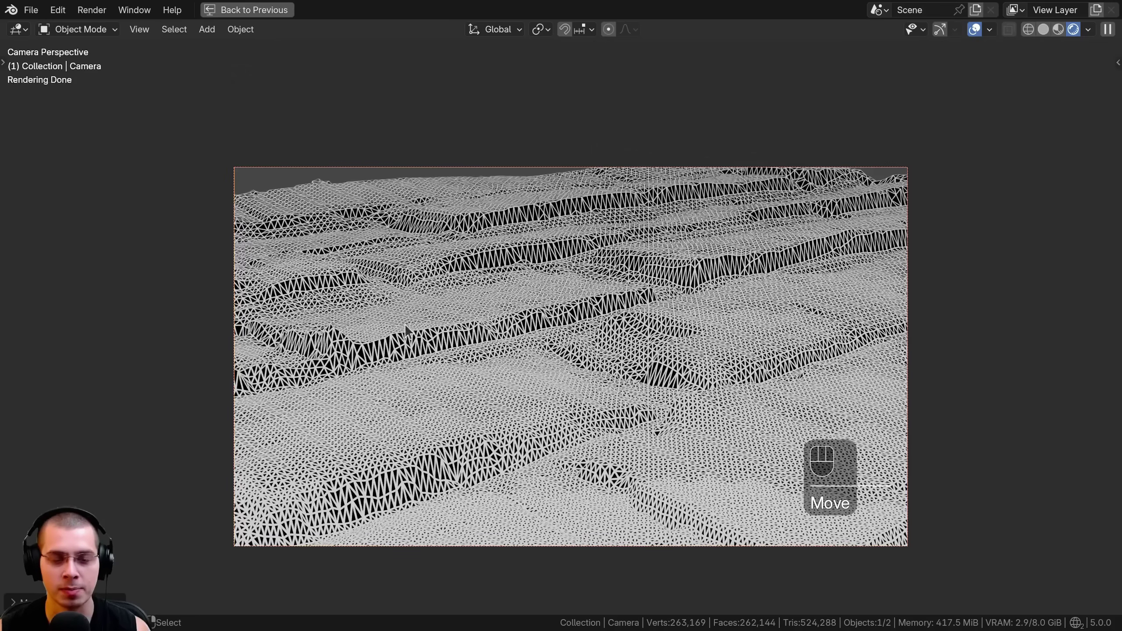
key(g)
key(z)
key(z)
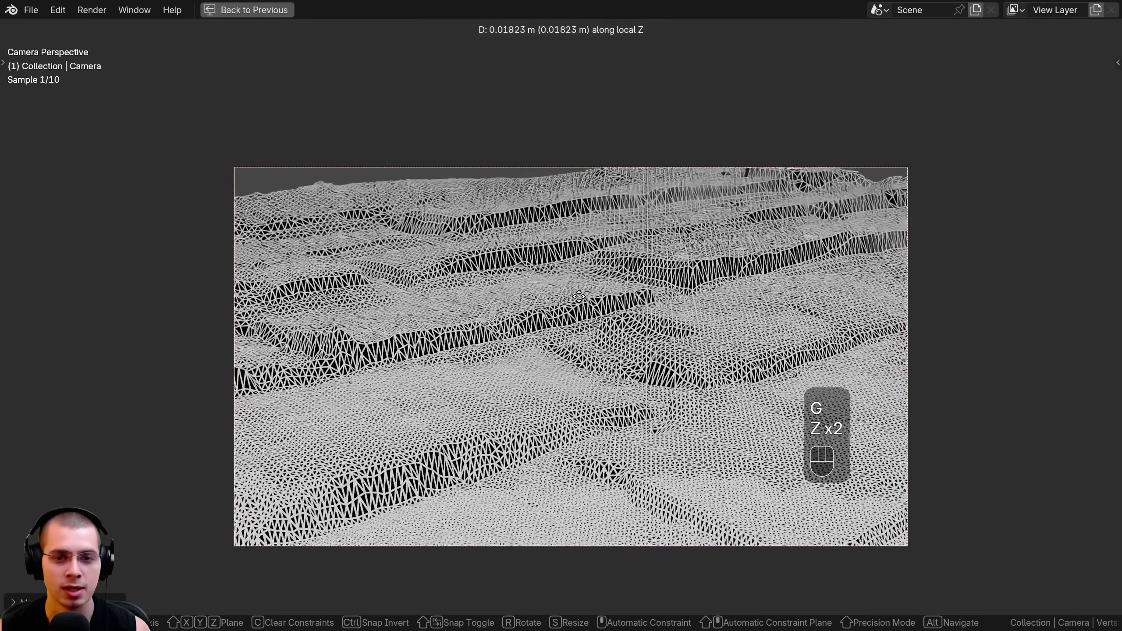
click(604, 329)
key(g)
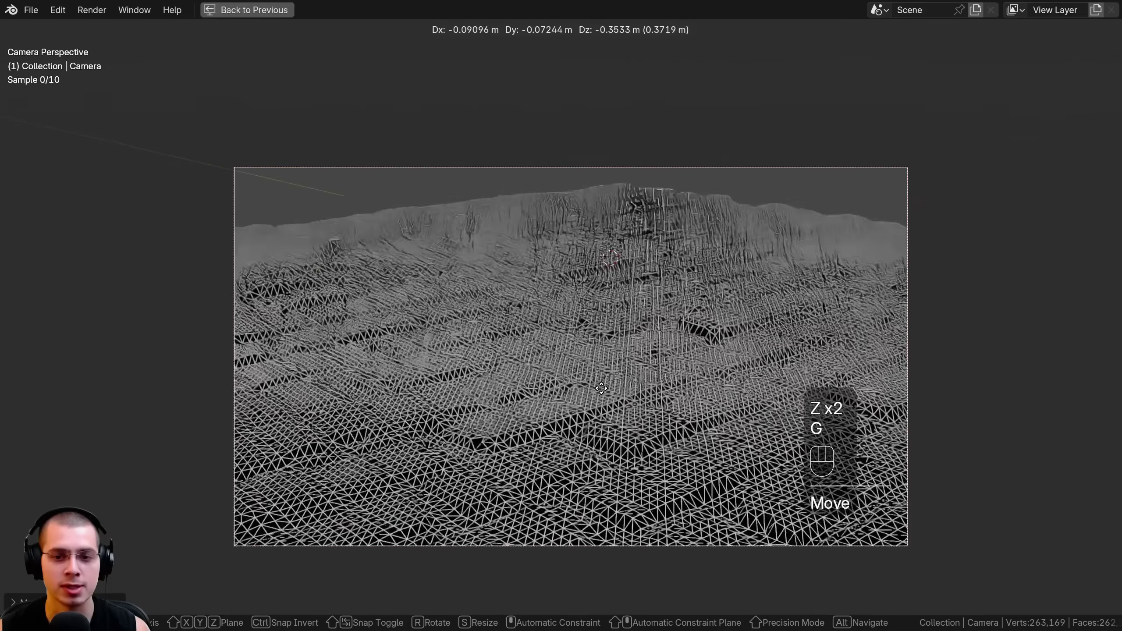
click(608, 344)
click(609, 398)
key(g)
key(g)
key(z)
key(z)
click(609, 357)
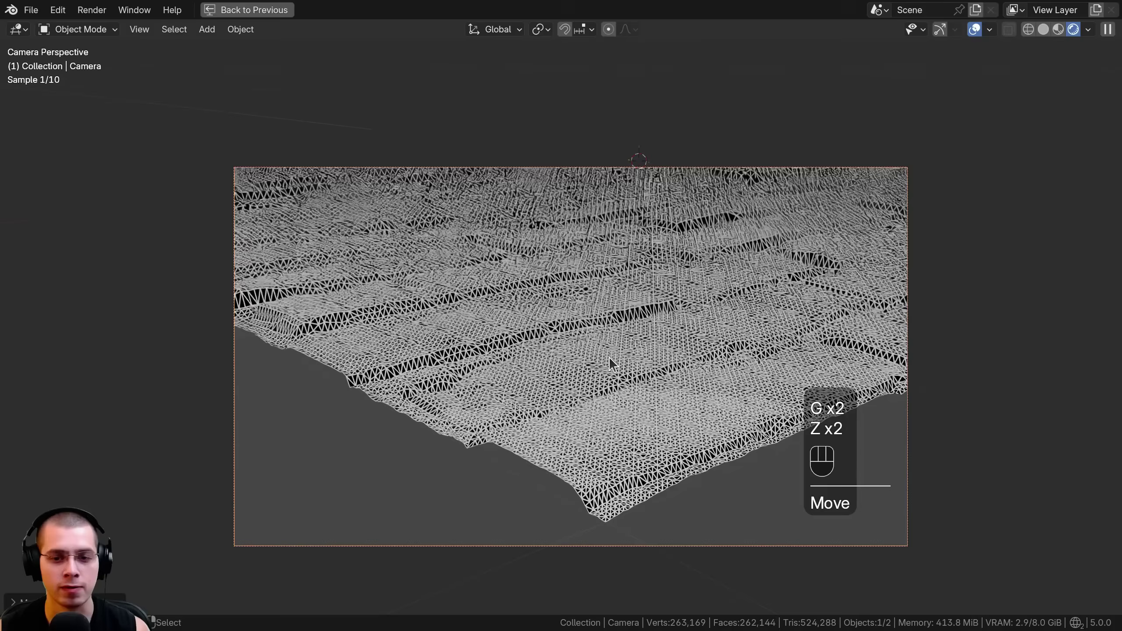
Tilt the camera with trackball rotation and fine-tune its height for a wide paving view.
key(r)
key(r)
key(shift)
click(679, 297)
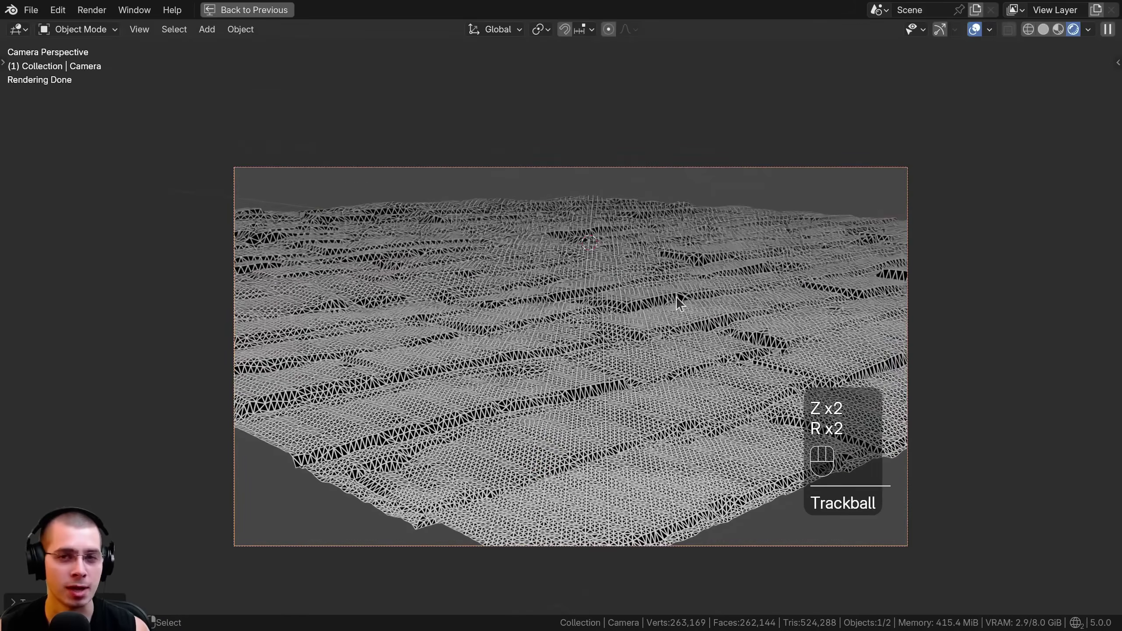
key(z)
key(z)
click(673, 270)
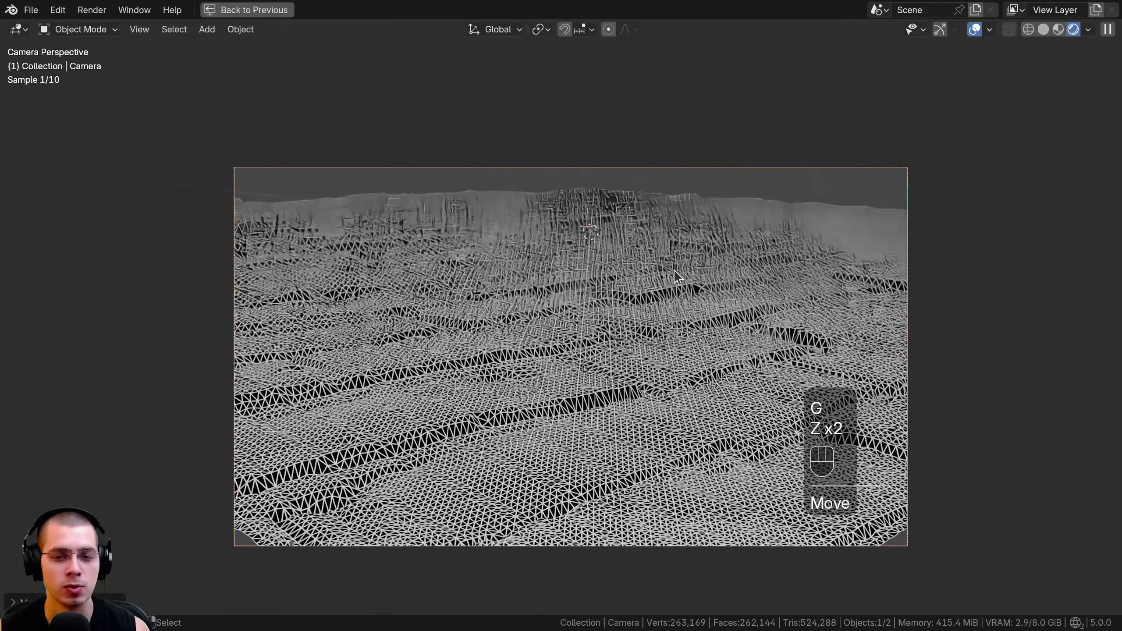
key(g)
key(z)
click(676, 275)
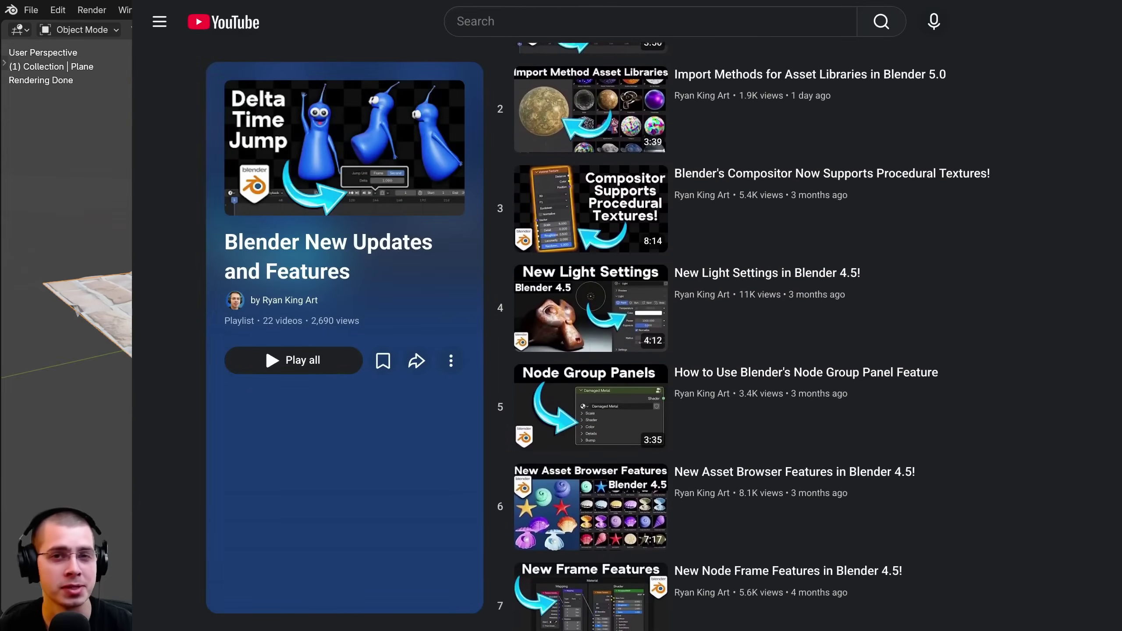
Scroll down the Blender update playlist to reveal the videos after item 12.
scroll(265, 348, down, 2)
scroll(265, 348, down, 4)
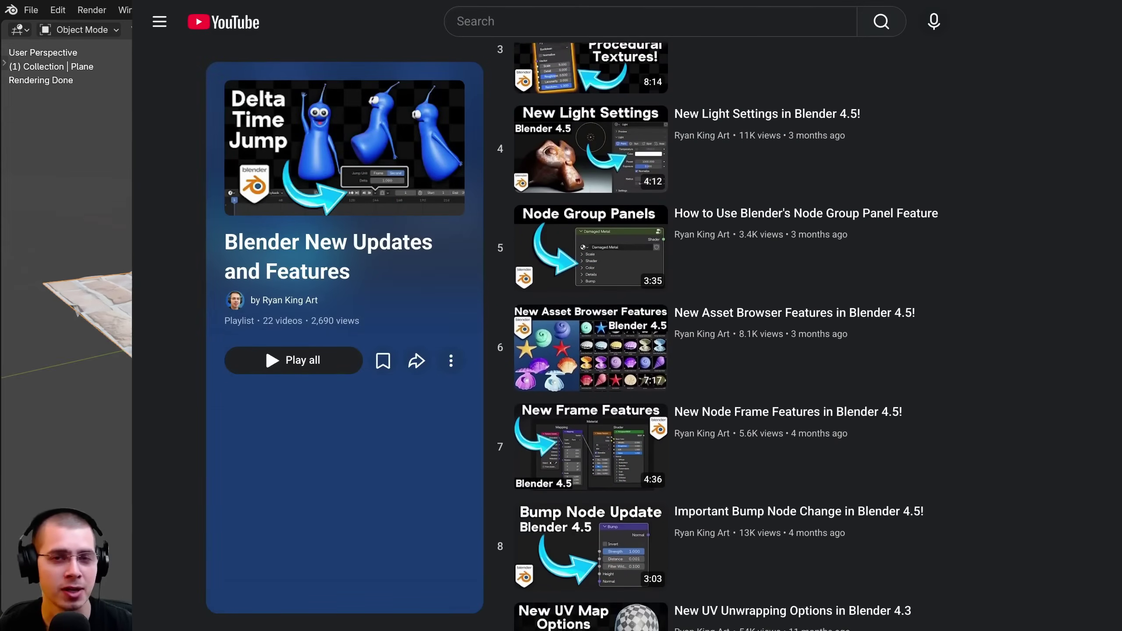
scroll(725, 335, down, 4)
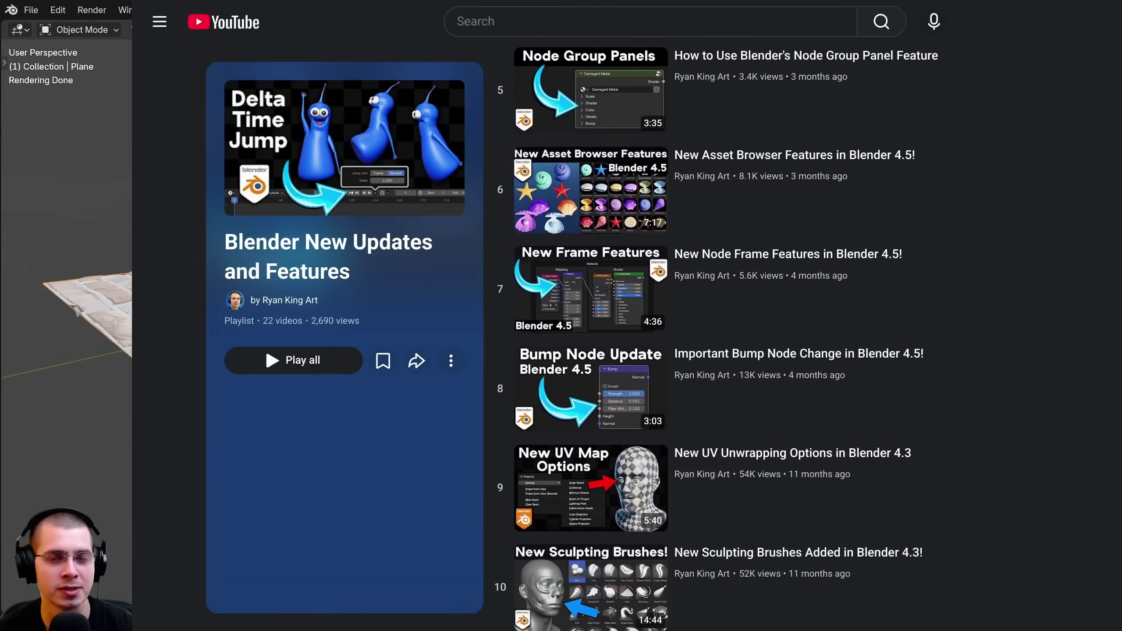
scroll(725, 336, down, 4)
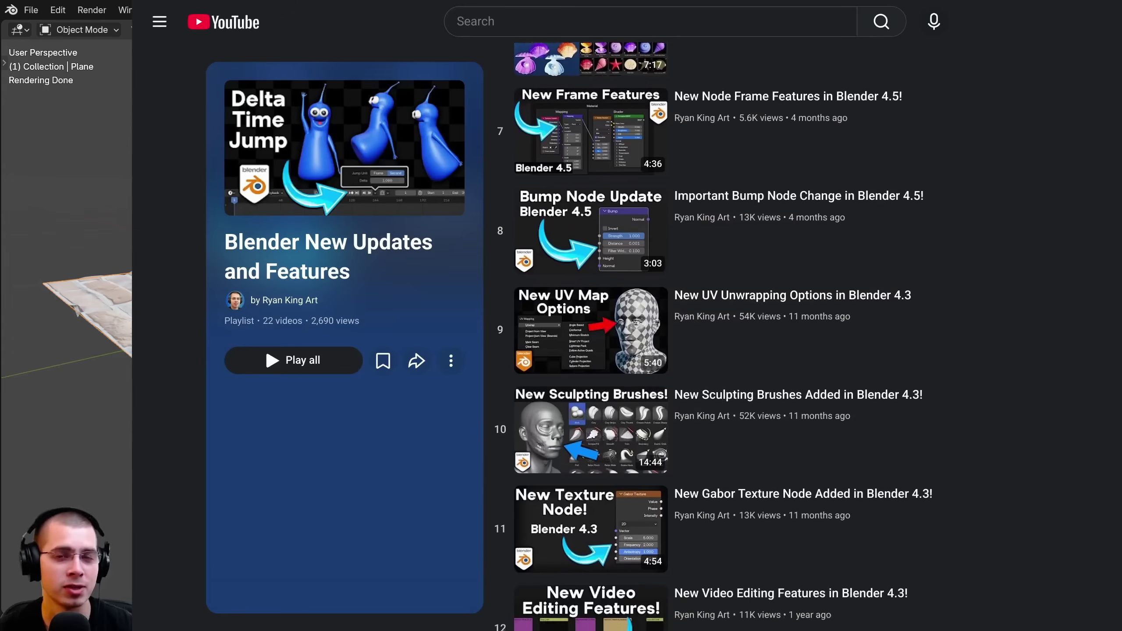
scroll(725, 336, down, 4)
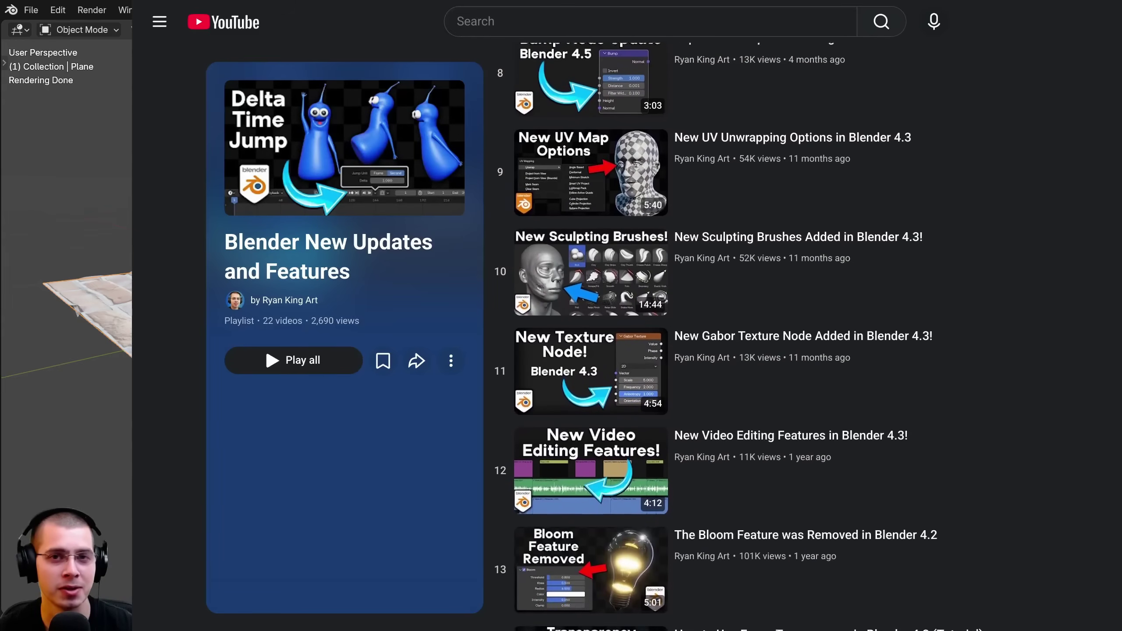